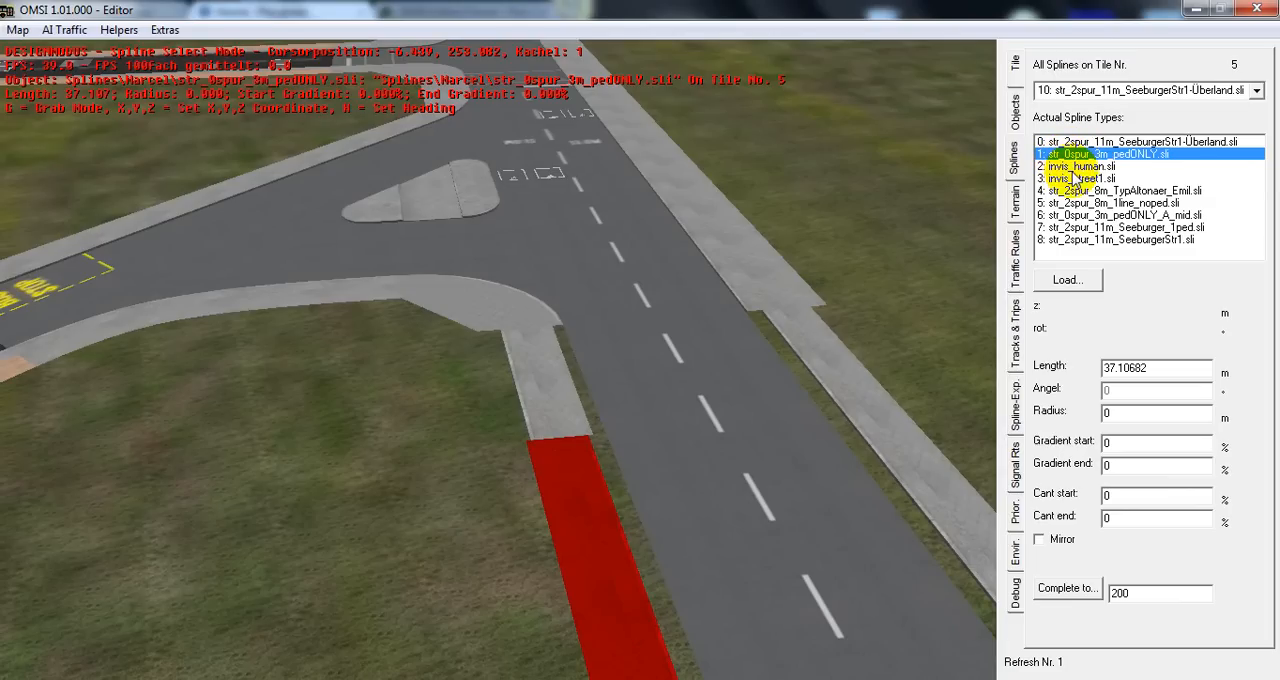
Switch the selected pavement spline to invis_human.sli and back to str_0spur_3m_pedONLY.sli
{"action": "left_click", "coordinate": [1075, 167]}
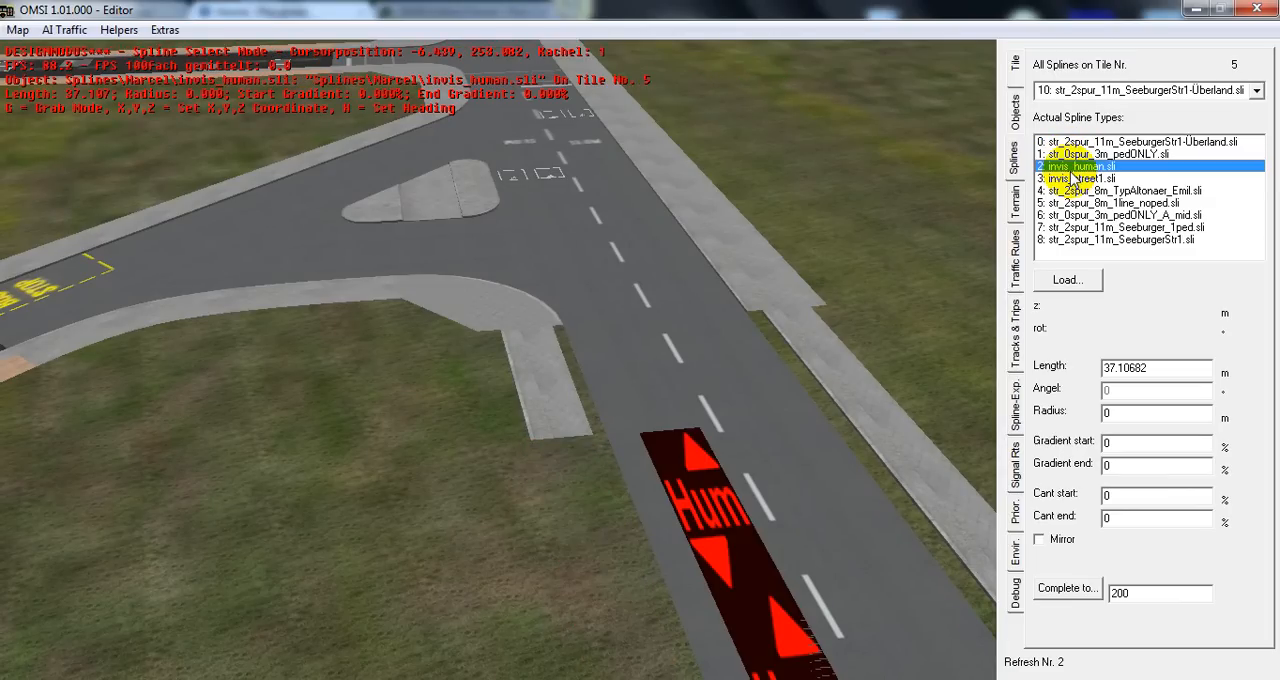
{"action": "left_click", "coordinate": [675, 450]}
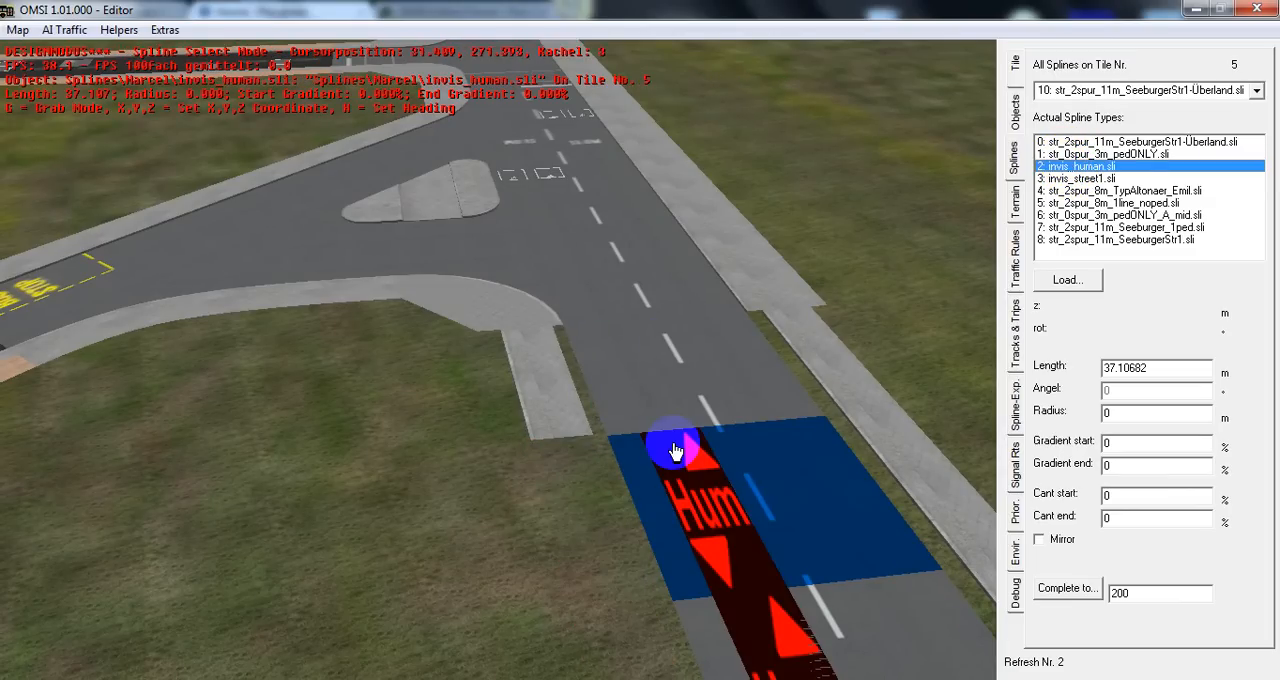
{"action": "left_click", "coordinate": [1097, 154]}
{"action": "left_click", "coordinate": [461, 460]}
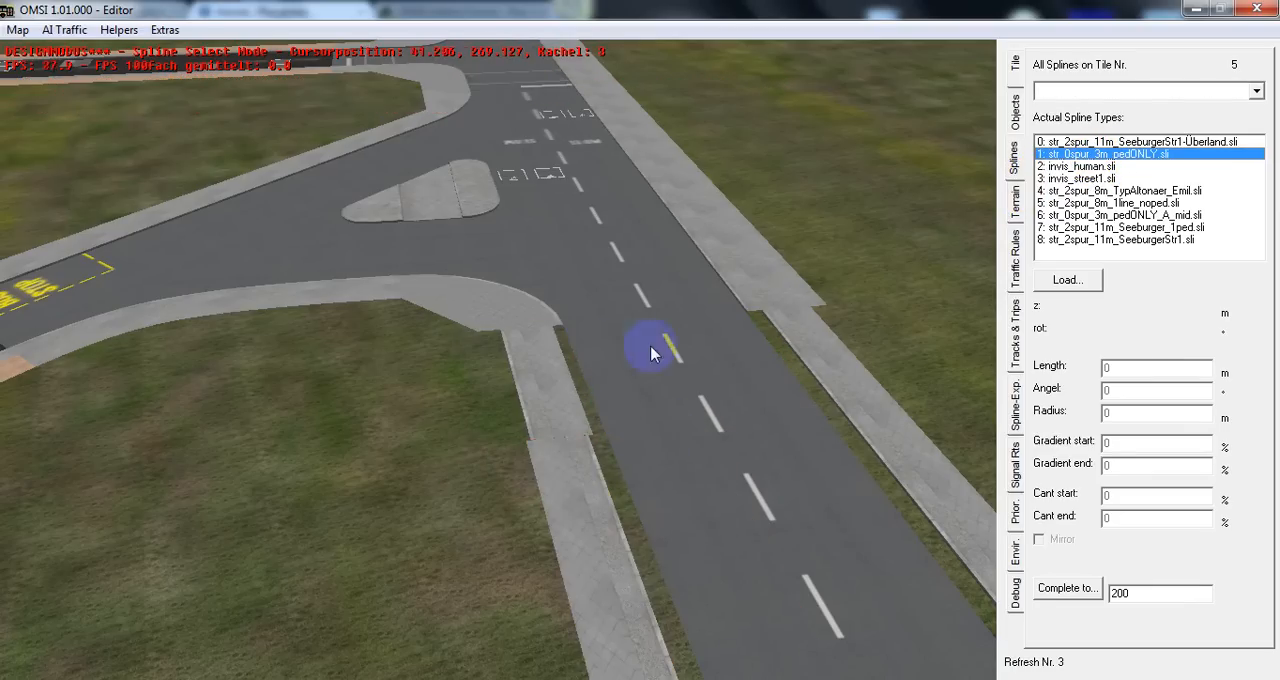
Select the curved two-lane road spline at the end of the road to inspect its spline type
{"action": "middle_click_drag", "start_coordinate": [598, 318], "coordinate": [374, 318]}
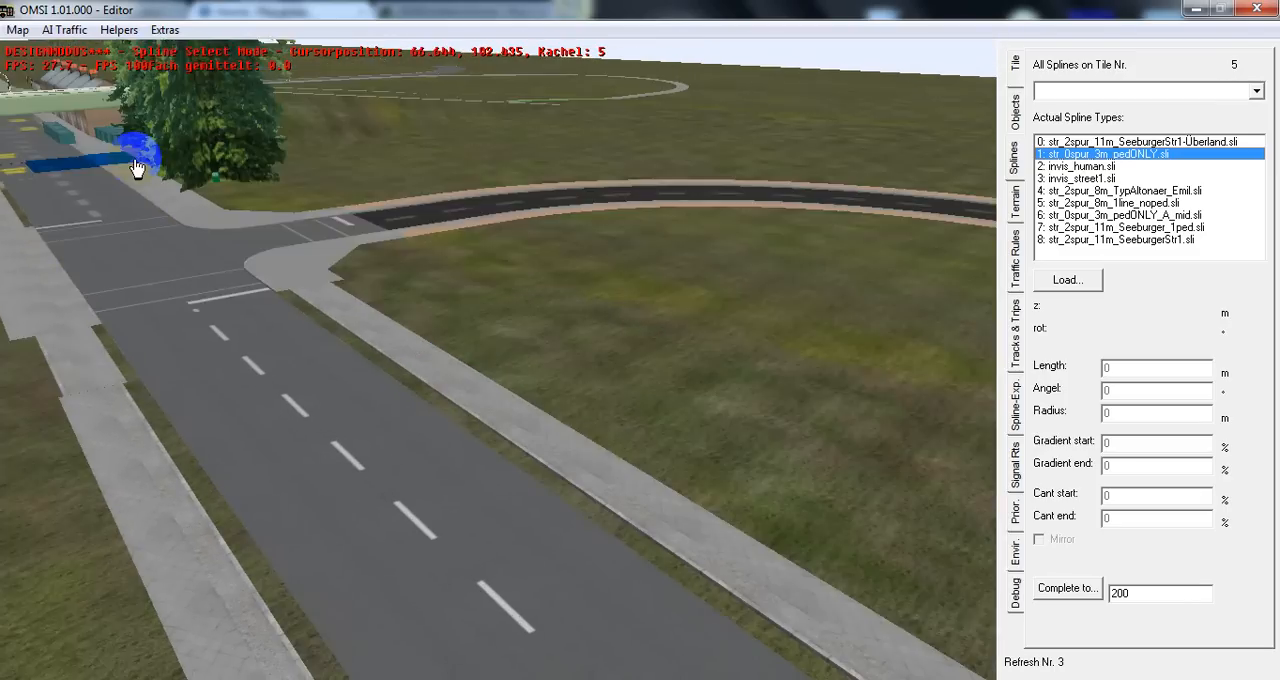
{"action": "right_click", "coordinate": [367, 196]}
{"action": "right_click", "coordinate": [563, 106]}
{"action": "right_click_drag", "start_coordinate": [563, 106], "coordinate": [475, 168]}
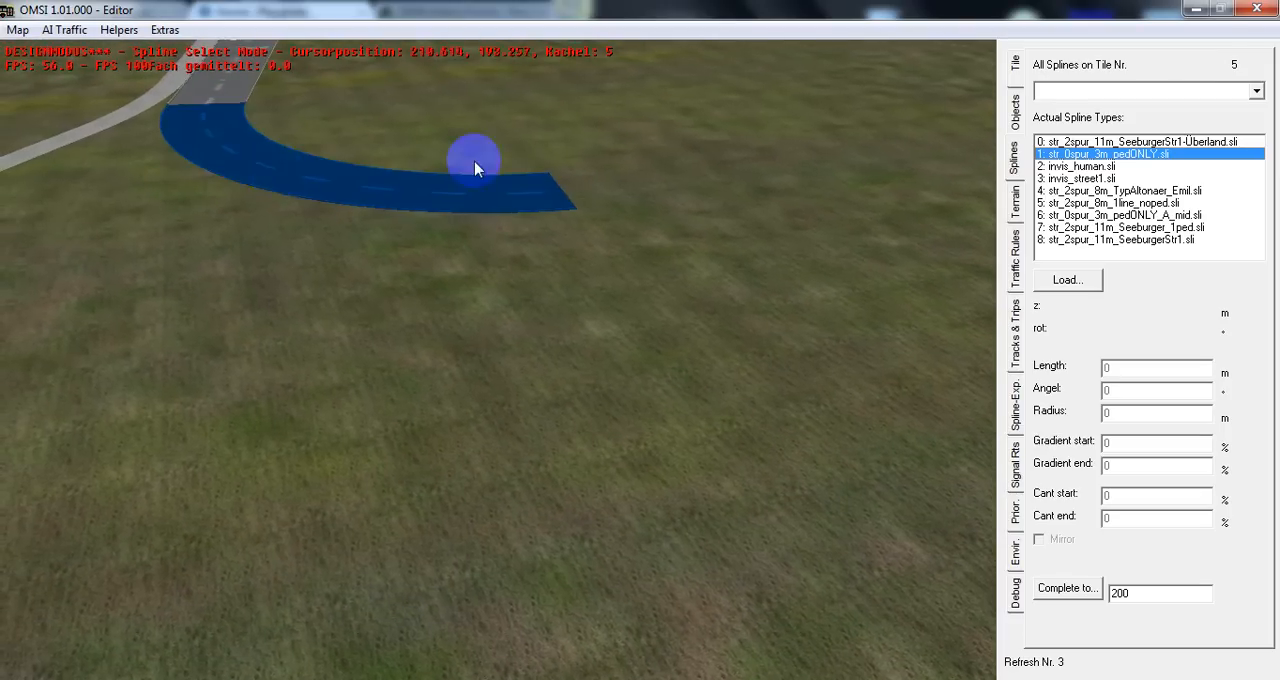
{"action": "left_click", "coordinate": [382, 200]}
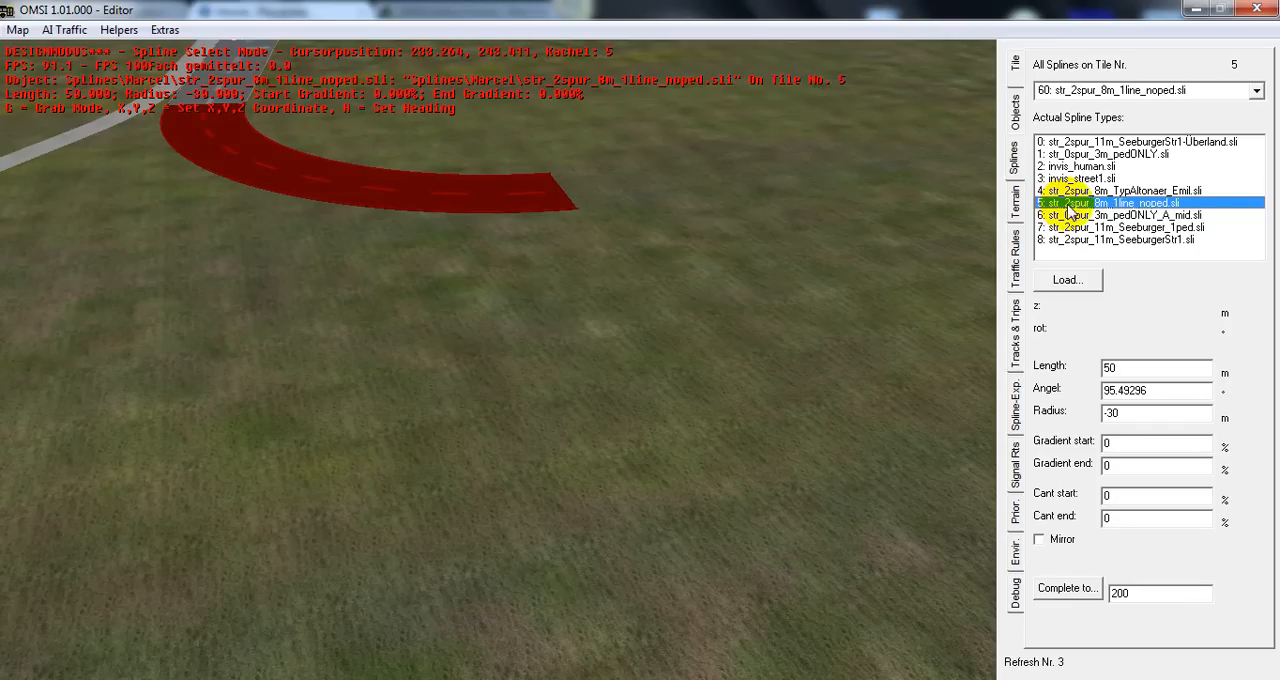
{"action": "left_click", "coordinate": [671, 217]}
Load Hstr_7spur_Wilhelm4.sli and place a 10 m spline at the open end of the curved road, at about X 222, Y 215
{"action": "right_click_drag", "start_coordinate": [671, 217], "coordinate": [571, 214]}
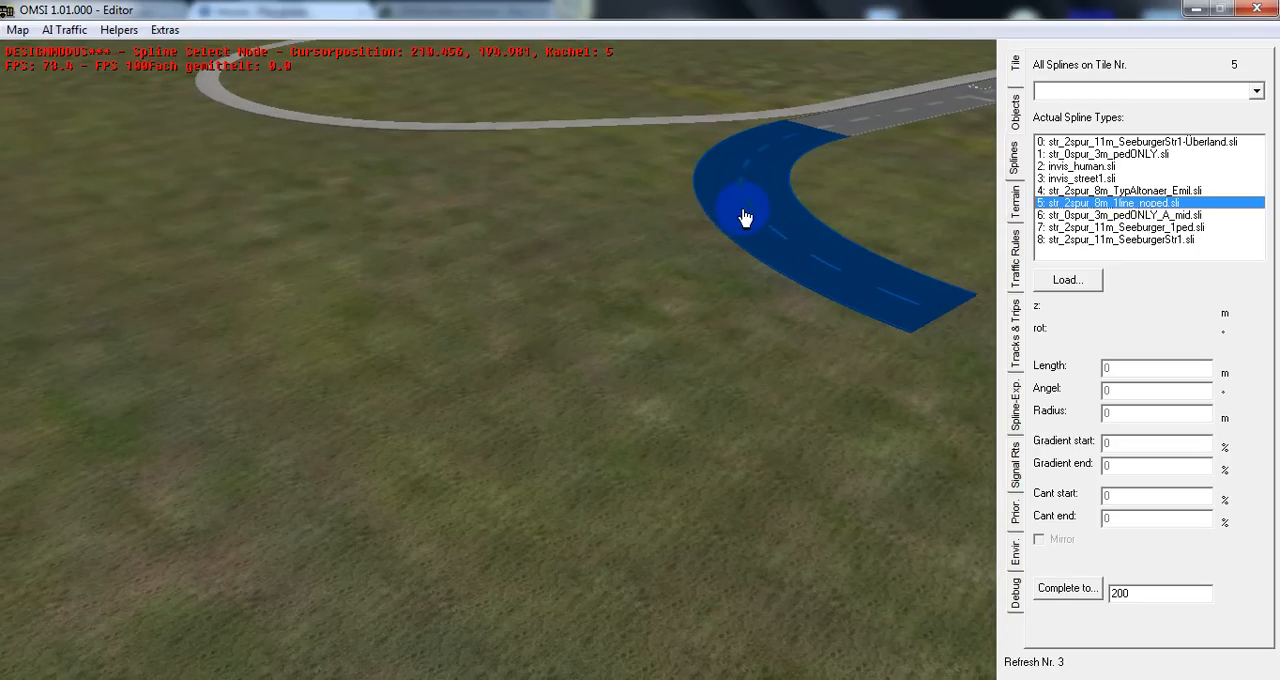
{"action": "right_click_drag", "start_coordinate": [911, 378], "coordinate": [912, 378]}
{"action": "middle_click_drag", "start_coordinate": [826, 311], "coordinate": [827, 311]}
{"action": "right_click_drag", "start_coordinate": [827, 311], "coordinate": [827, 311]}
{"action": "middle_click_drag", "start_coordinate": [366, 440], "coordinate": [269, 442]}
{"action": "left_click", "coordinate": [1062, 281]}
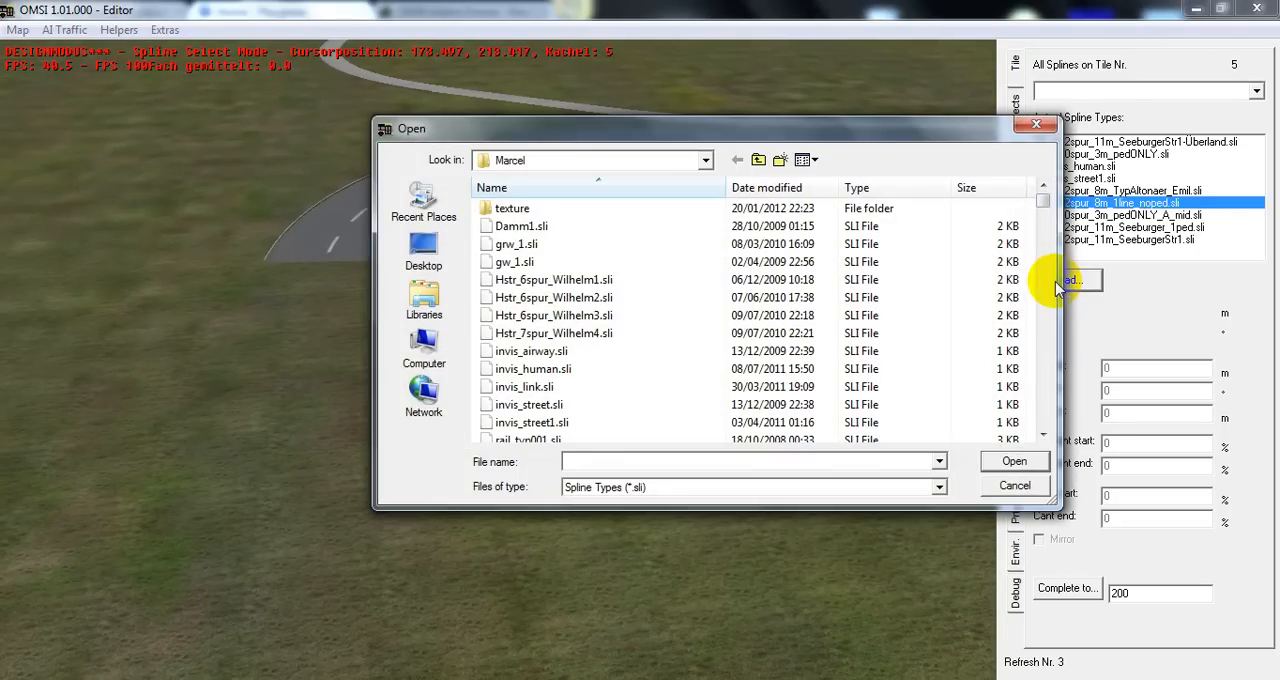
{"action": "double_click", "coordinate": [545, 333]}
{"action": "left_click", "coordinate": [397, 403]}
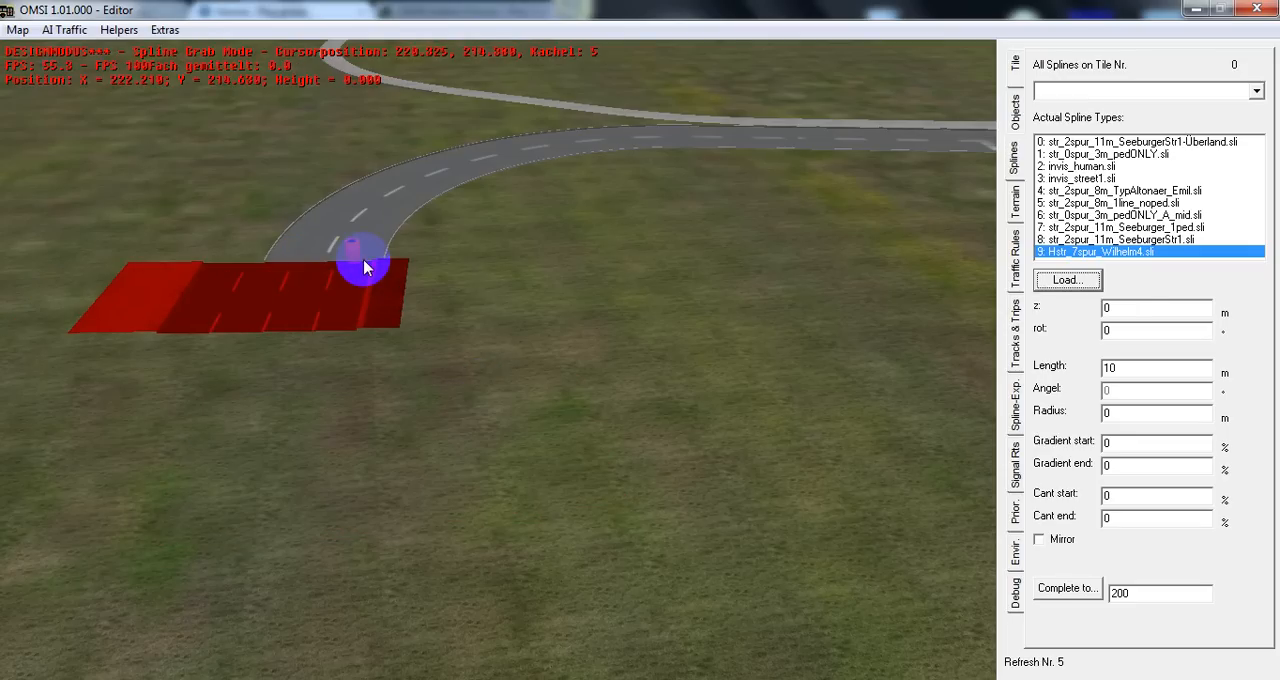
{"action": "left_click", "coordinate": [364, 265]}
Load Hstr_6spur_Wilhelm2.sli and change the newly placed spline to that type
{"action": "left_click", "coordinate": [1066, 282]}
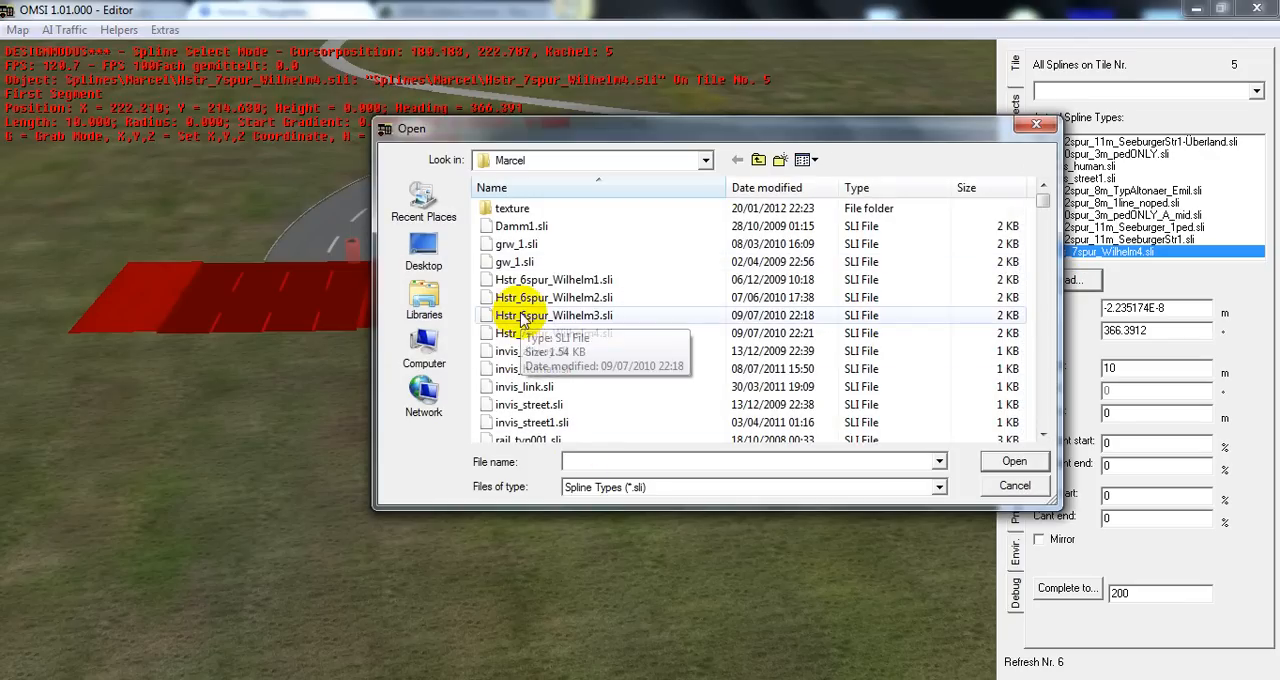
{"action": "double_click", "coordinate": [517, 302]}
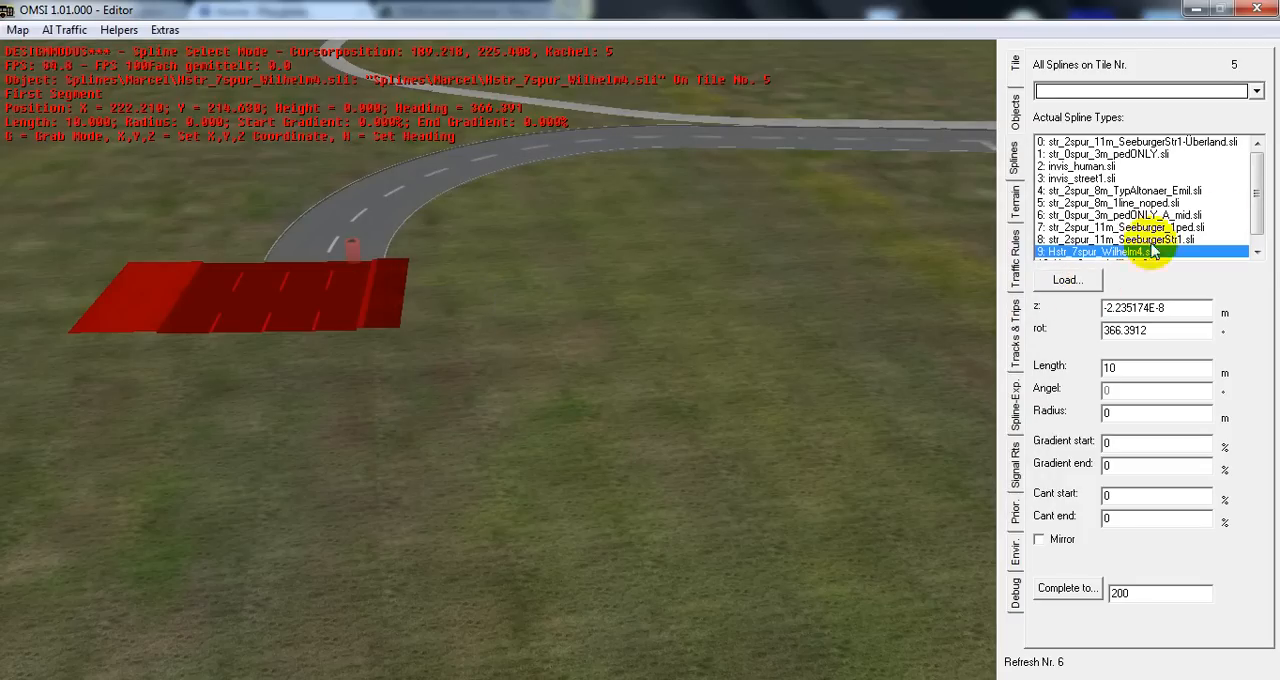
{"action": "left_click", "coordinate": [1256, 252]}
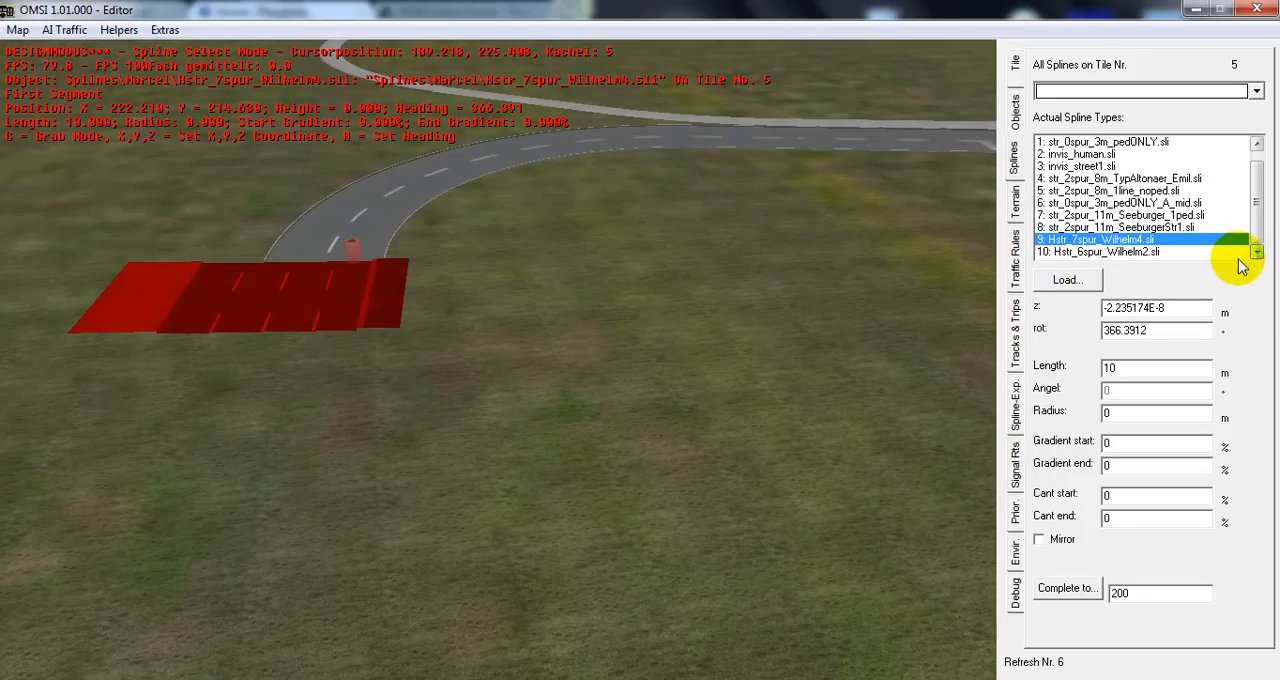
{"action": "left_click", "coordinate": [1170, 253]}
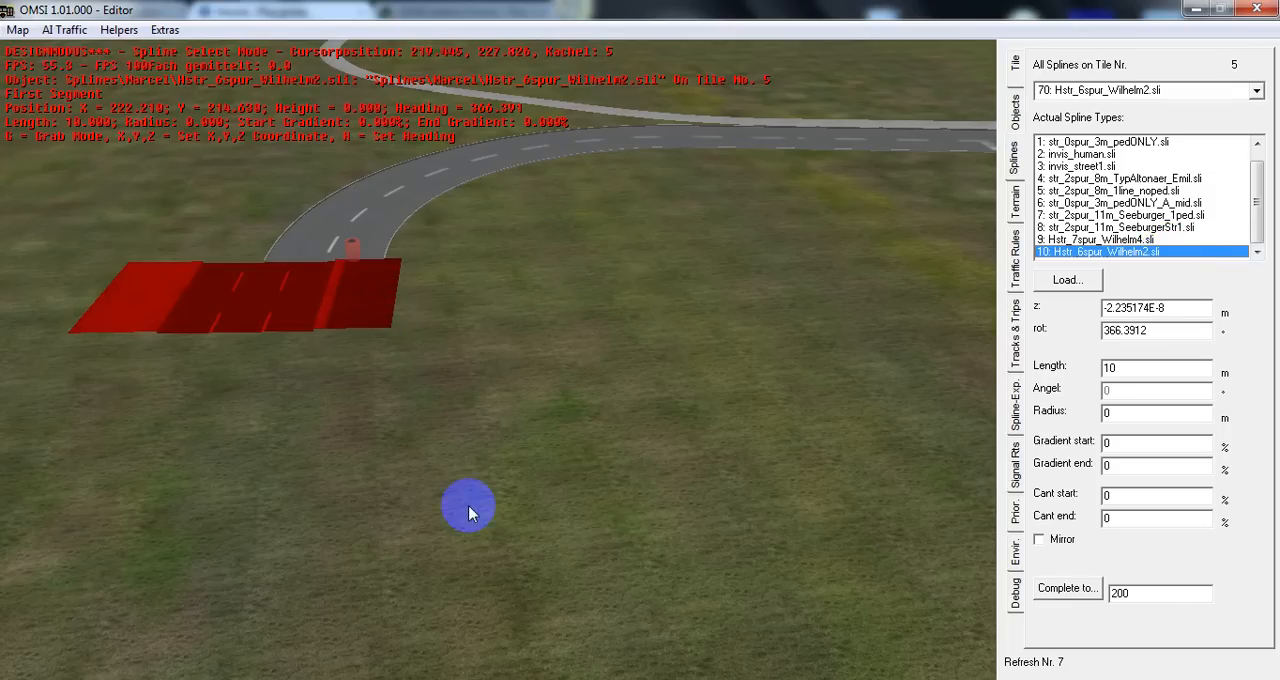
Load str_1spur_4m_bridge_1.sli from the Marcel folder and change the placed spline to that type
{"action": "left_click", "coordinate": [1066, 281]}
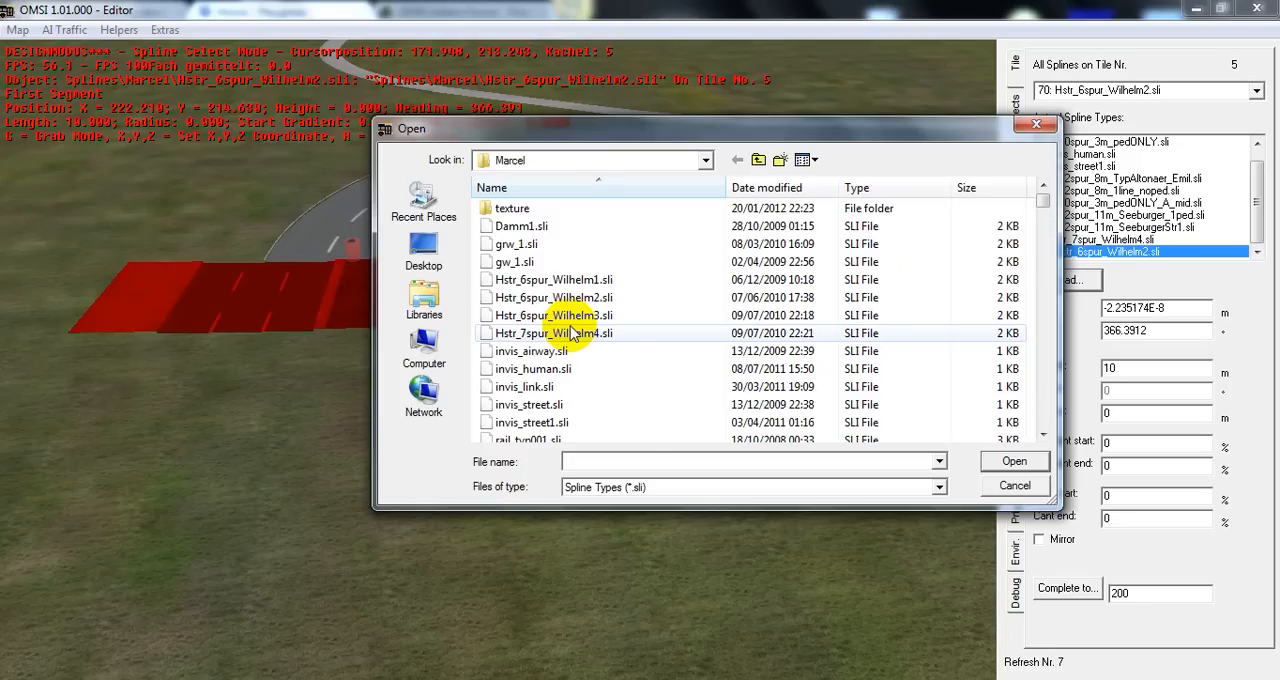
{"action": "left_click", "coordinate": [573, 334]}
{"action": "key", "text": "Down"}
{"action": "key", "text": "Down"}
{"action": "key", "text": "Down"}
{"action": "key", "text": "Down"}
{"action": "key", "text": "Down"}
{"action": "key", "text": "Down"}
{"action": "key", "text": "Down"}
{"action": "key", "text": "Down"}
{"action": "key", "text": "Down"}
{"action": "key", "text": "Down"}
{"action": "key", "text": "Down"}
{"action": "key", "text": "Down"}
{"action": "key", "text": "Down"}
{"action": "key", "text": "Down"}
{"action": "key", "text": "Down"}
{"action": "key", "text": "Down"}
{"action": "key", "text": "Down"}
{"action": "key", "text": "Down"}
{"action": "key", "text": "Down"}
{"action": "key", "text": "Down"}
{"action": "key", "text": "Down"}
{"action": "key", "text": "Down"}
{"action": "key", "text": "Down"}
{"action": "key", "text": "Down"}
{"action": "key", "text": "Down"}
{"action": "key", "text": "Down"}
{"action": "key", "text": "Down"}
{"action": "key", "text": "Down"}
{"action": "key", "text": "Down"}
{"action": "key", "text": "Down"}
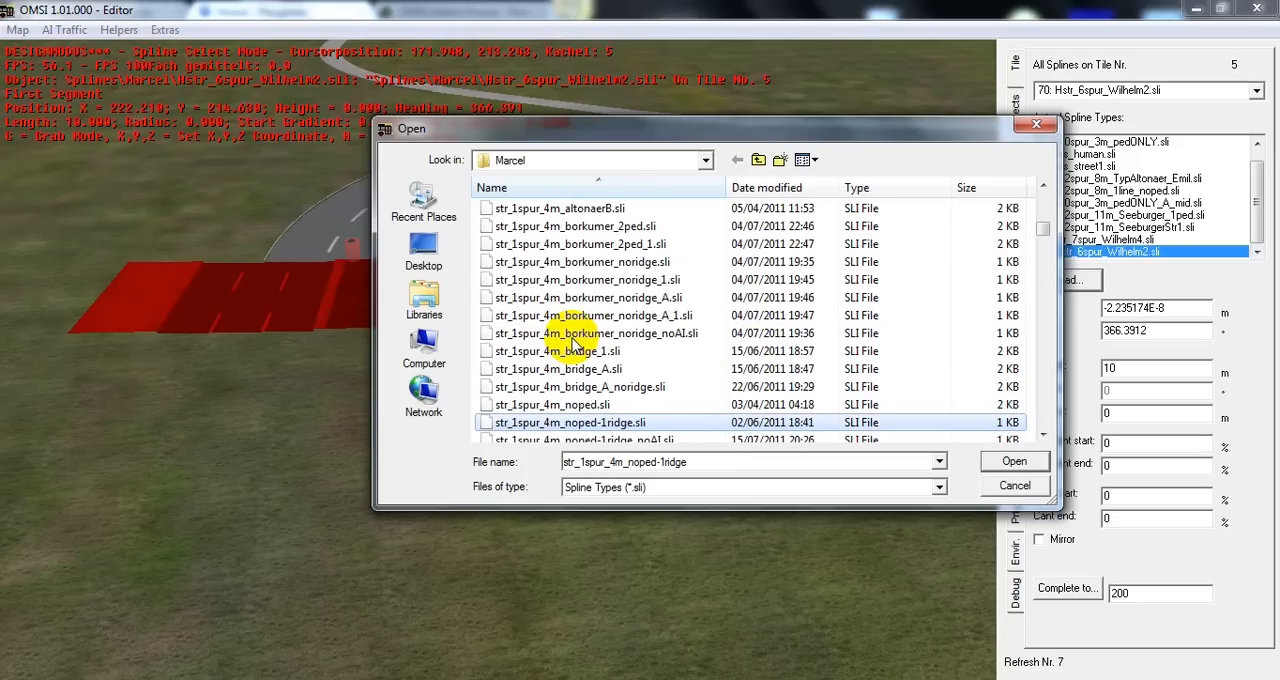
{"action": "key", "text": "Down"}
{"action": "key", "text": "Up"}
{"action": "key", "text": "Up"}
{"action": "key", "text": "Up"}
{"action": "key", "text": "Up"}
{"action": "key", "text": "Up"}
{"action": "key", "text": "Return"}
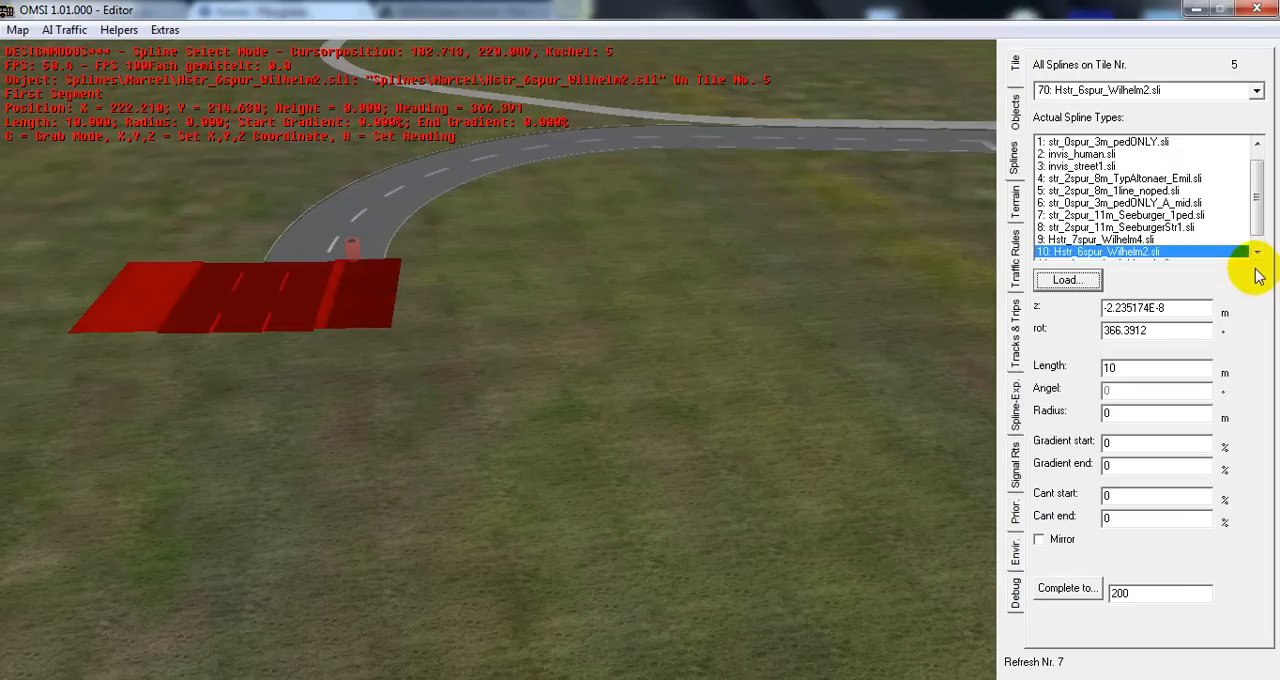
{"action": "left_click", "coordinate": [1256, 252]}
{"action": "left_click", "coordinate": [1143, 252]}
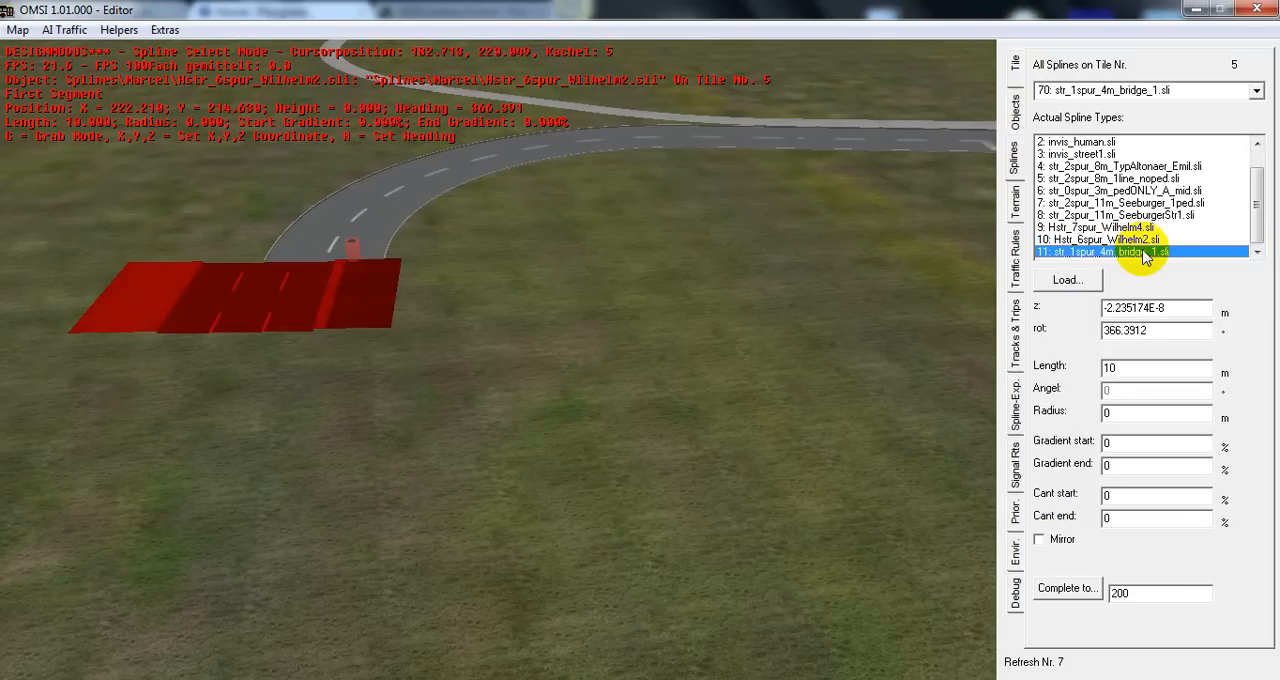
Move the bridge spline sideways to line up with the inner lane at the curved road's end, at about X 223, Y 214.5
{"action": "key", "text": "g"}
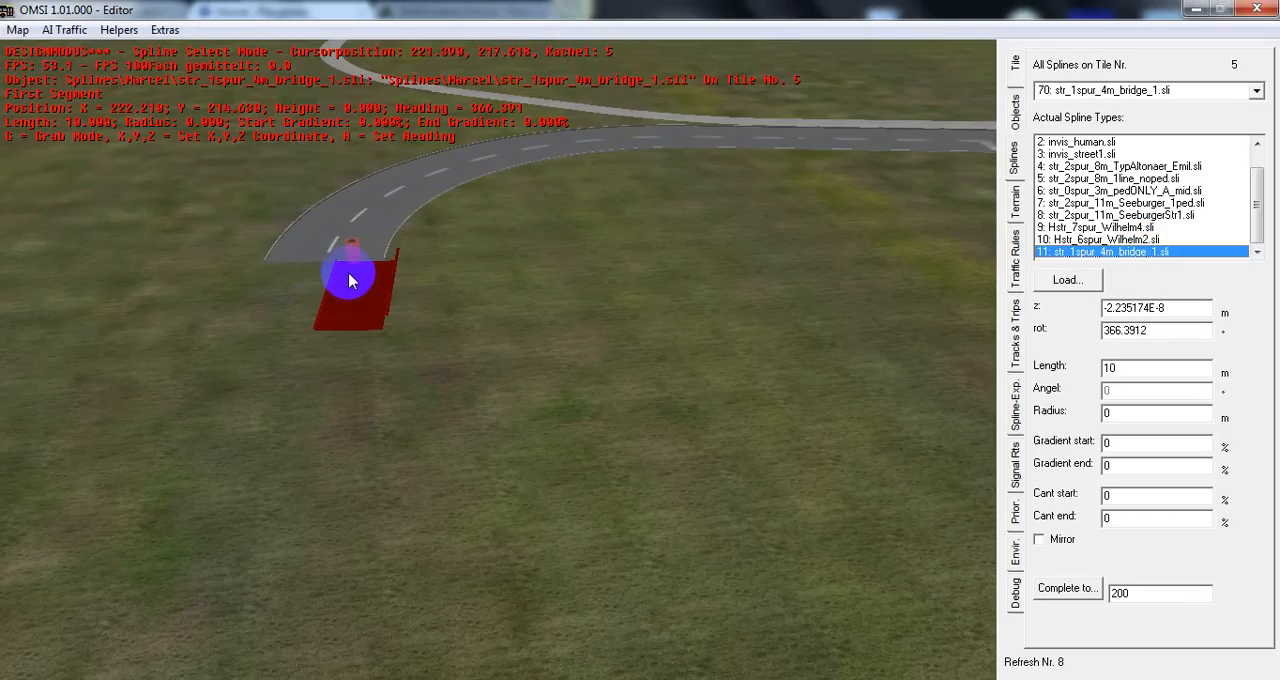
{"action": "left_click", "coordinate": [350, 280]}
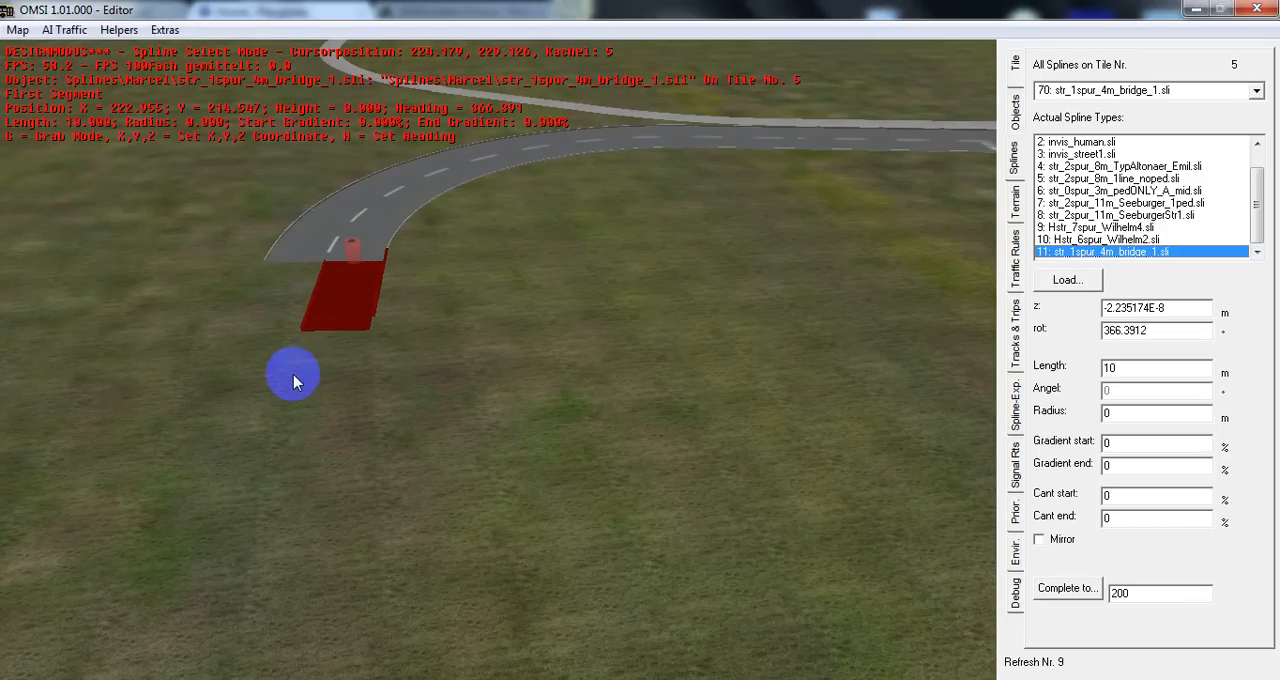
{"action": "key", "text": "Left"}
Display the car paths in the tracks and trips mode and examine how the bridge spline's lane meets the curved road
{"action": "middle_click_drag", "start_coordinate": [420, 341], "coordinate": [894, 349]}
{"action": "left_click", "coordinate": [1013, 338]}
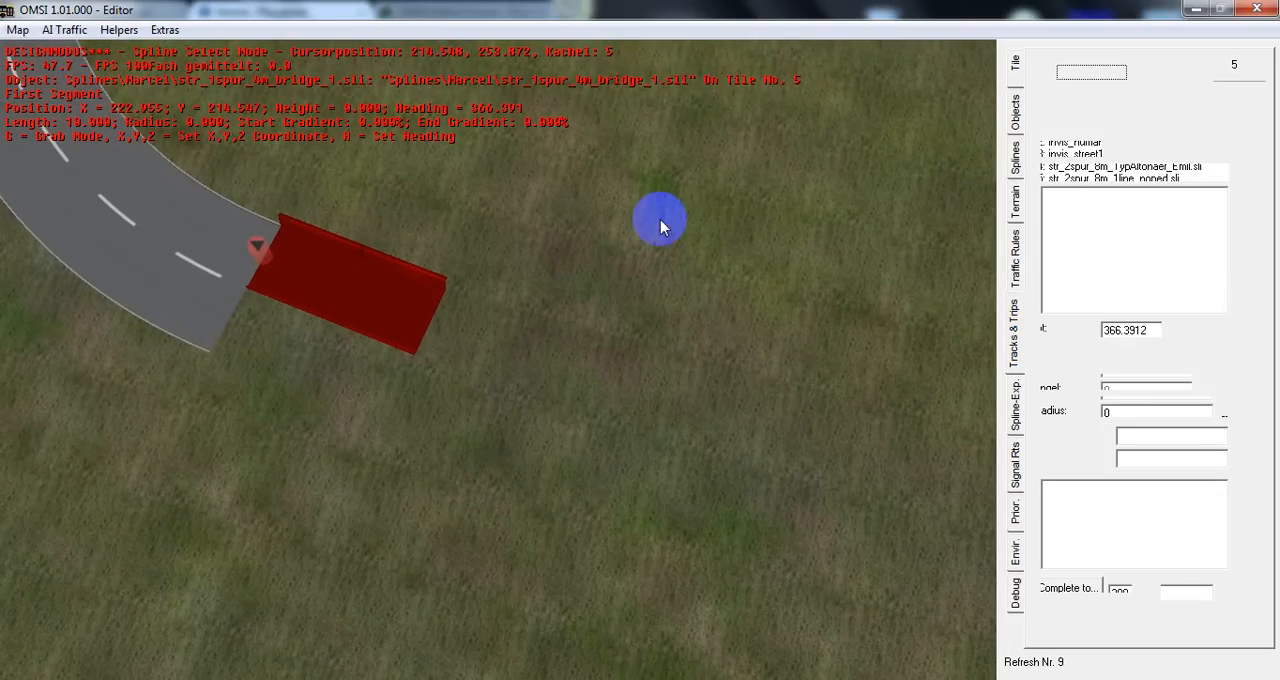
{"action": "middle_click_drag", "start_coordinate": [421, 279], "coordinate": [342, 235]}
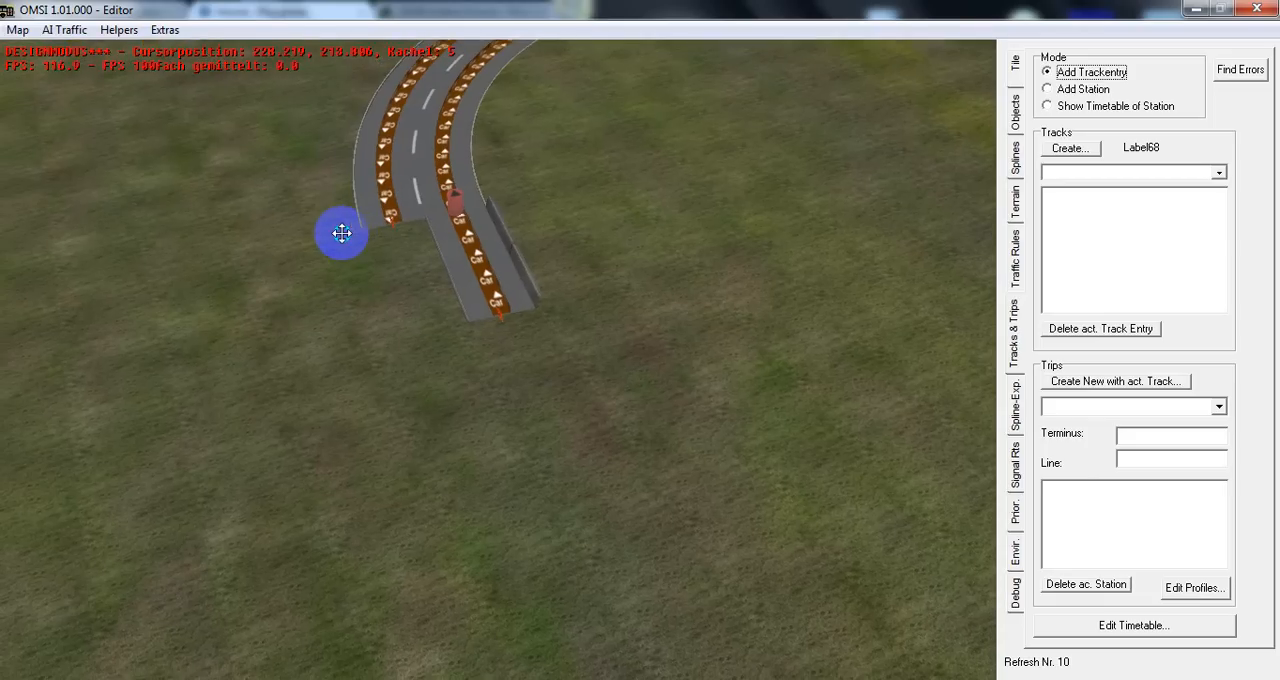
{"action": "middle_click_drag", "start_coordinate": [445, 185], "coordinate": [443, 157]}
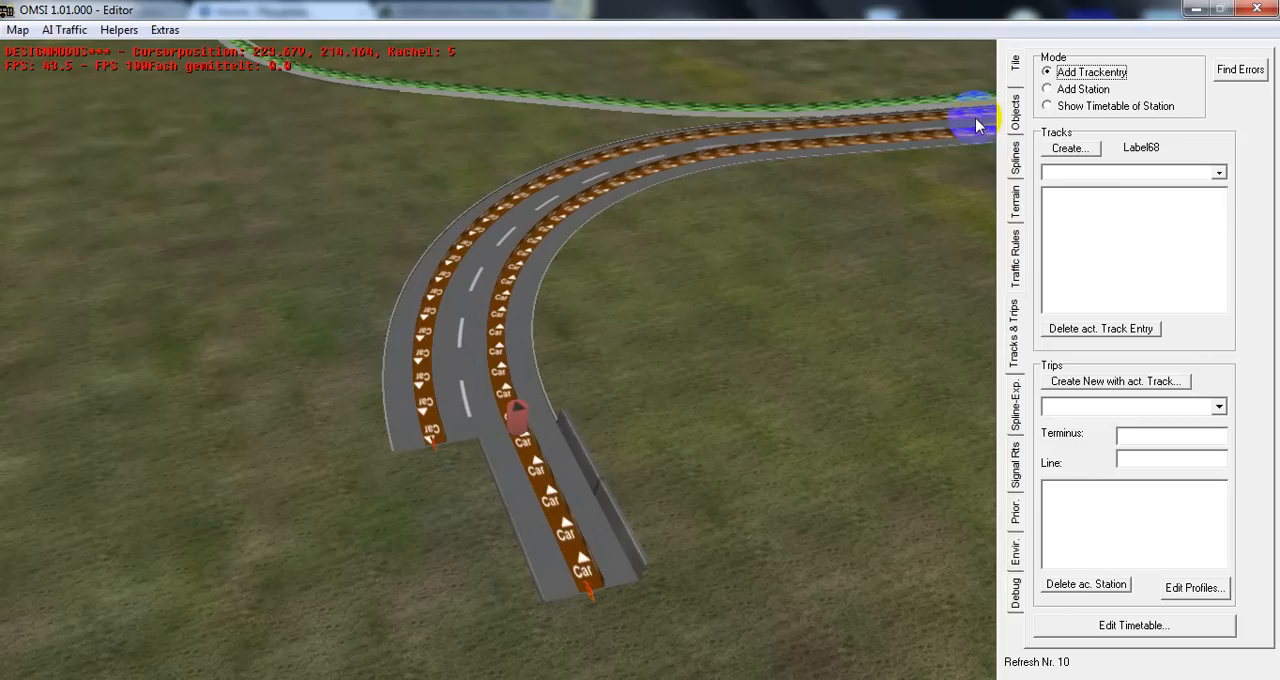
Browse the loadable spline types in the Marcel folder, examine the parts of the name str_2spur_11m_Seeburger_1ped.sli, and leave without loading anything
{"action": "left_click", "coordinate": [1016, 158]}
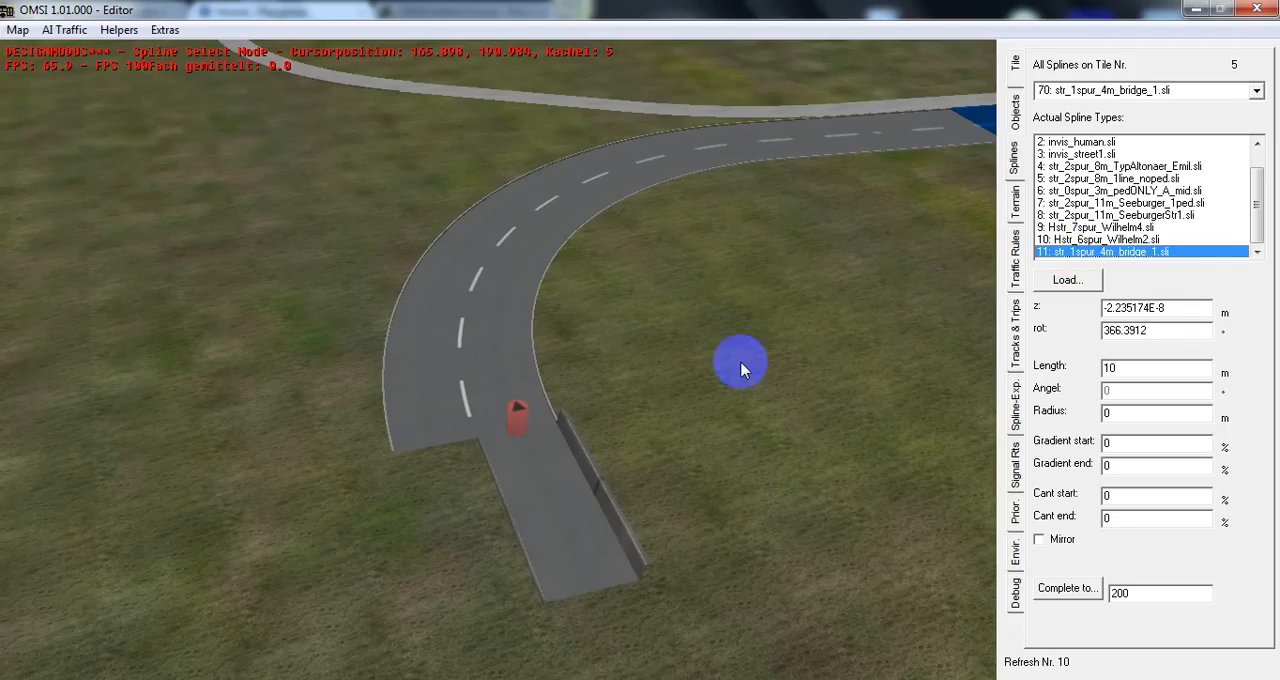
{"action": "left_click", "coordinate": [1060, 280]}
{"action": "left_click_drag", "start_coordinate": [1042, 437], "coordinate": [1042, 437]}
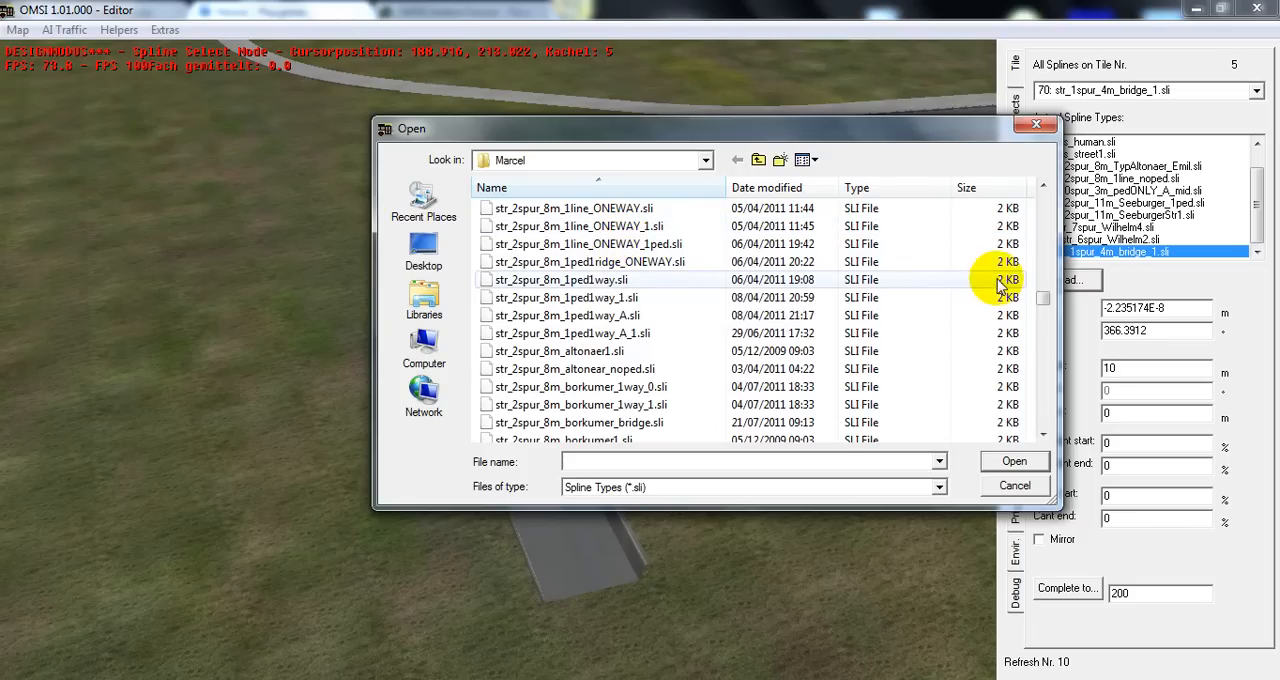
{"action": "left_click", "coordinate": [1042, 188]}
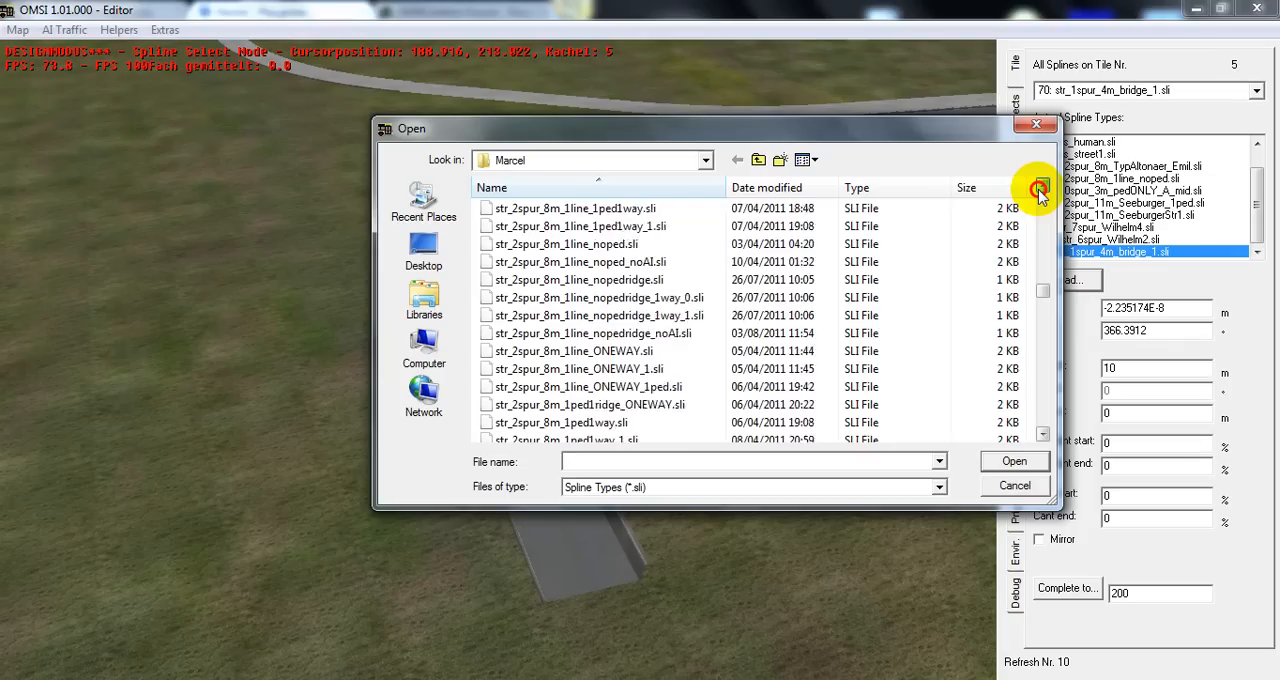
{"action": "left_click", "coordinate": [1042, 188]}
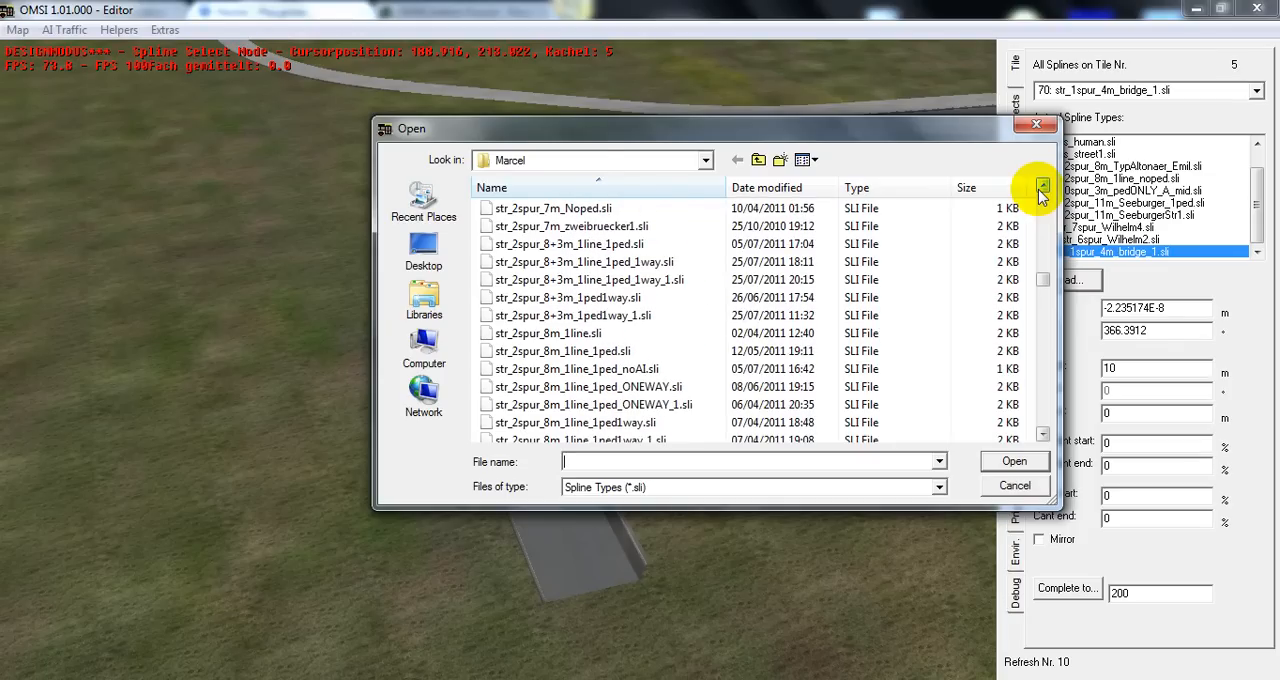
{"action": "left_click_drag", "start_coordinate": [1048, 285], "coordinate": [1045, 342]}
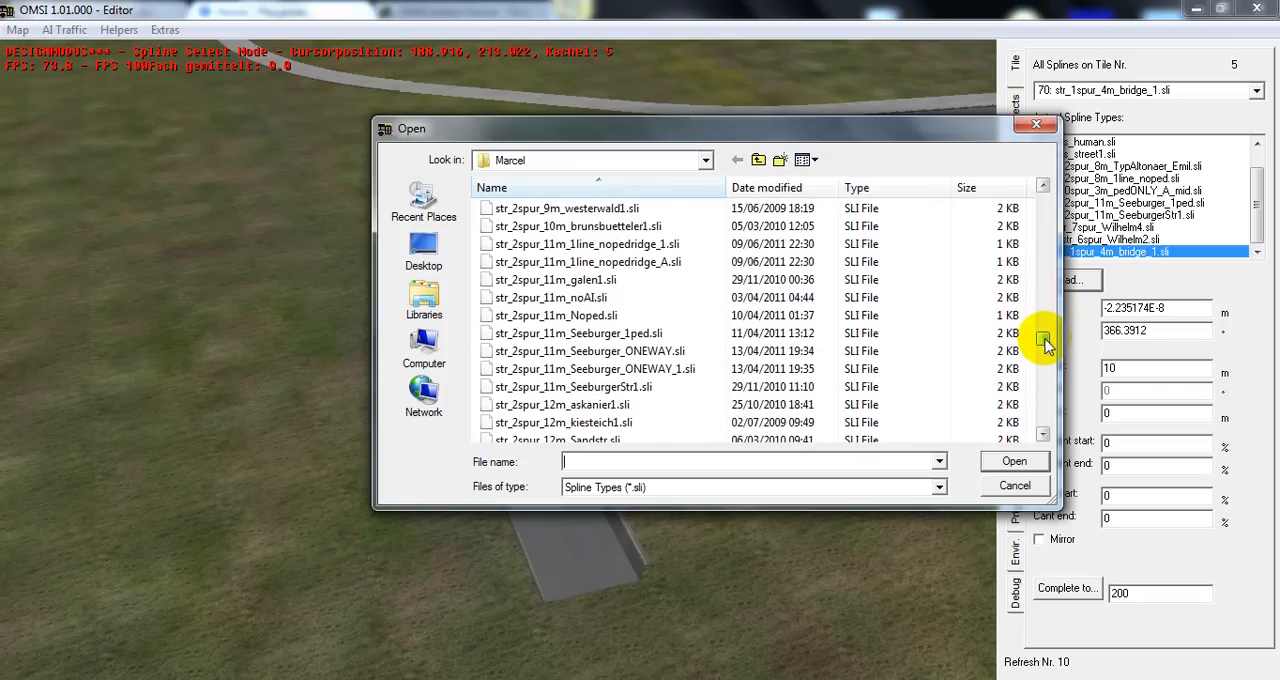
{"action": "left_click", "coordinate": [639, 335]}
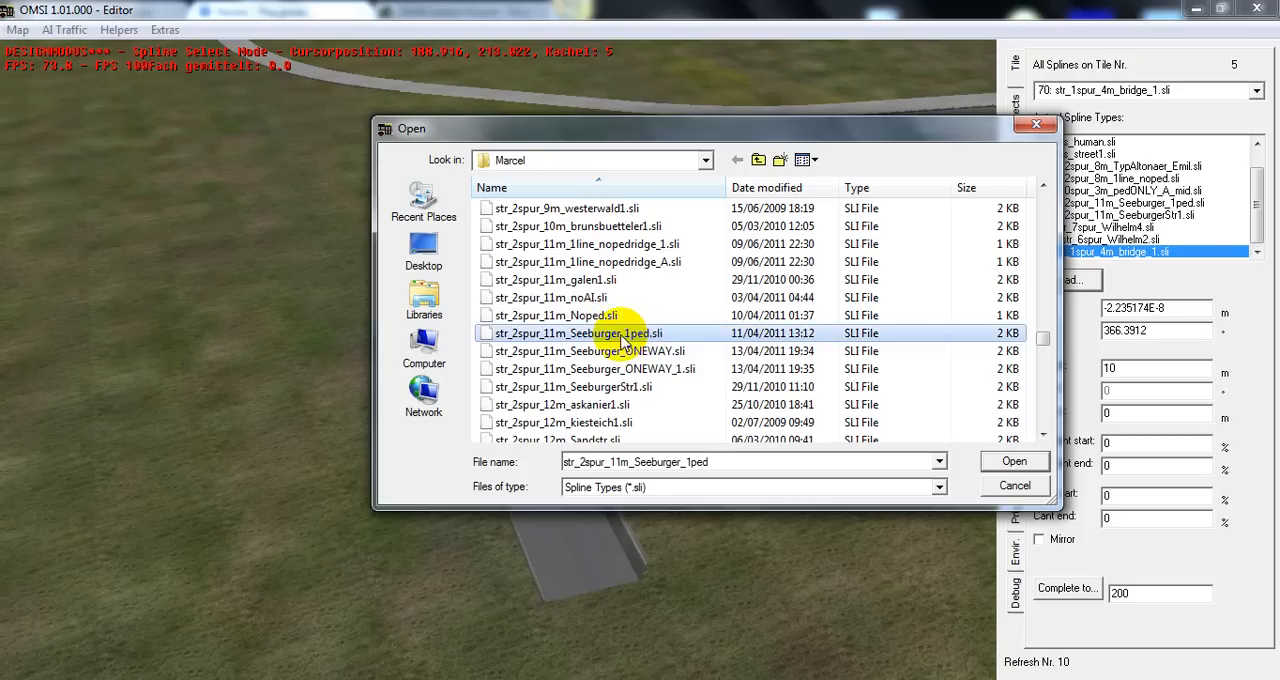
{"action": "left_click", "coordinate": [645, 337]}
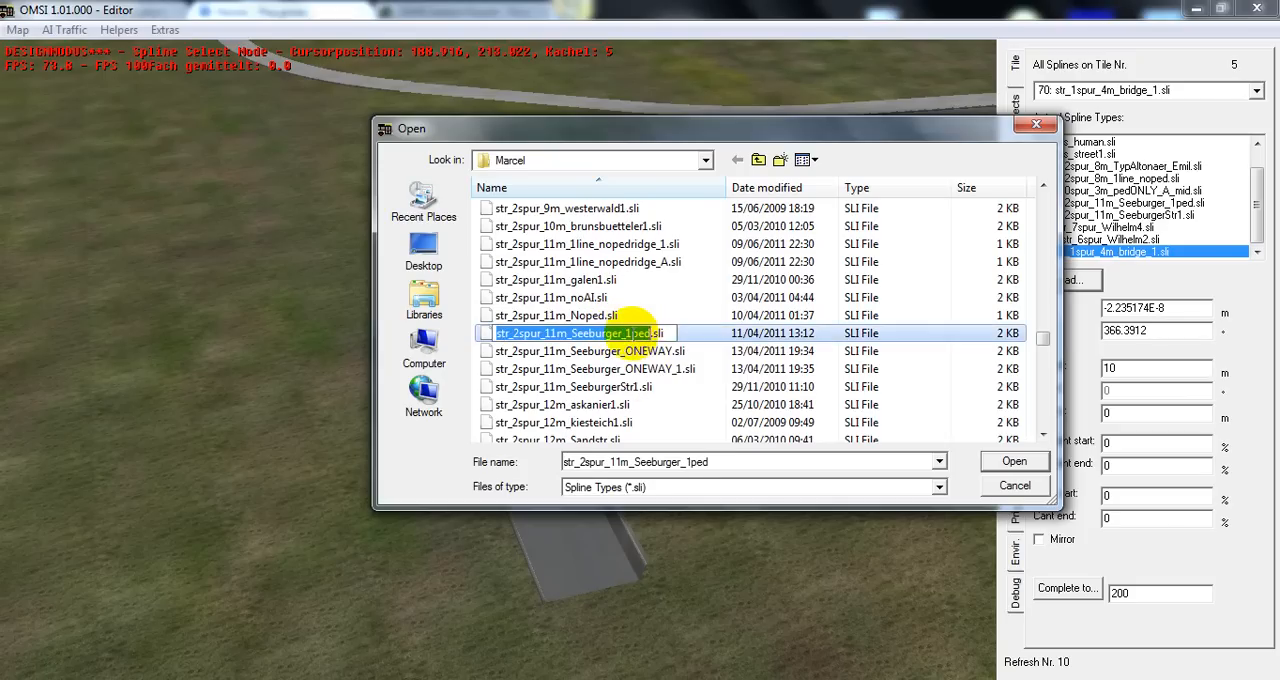
{"action": "left_click_drag", "start_coordinate": [666, 331], "coordinate": [630, 334]}
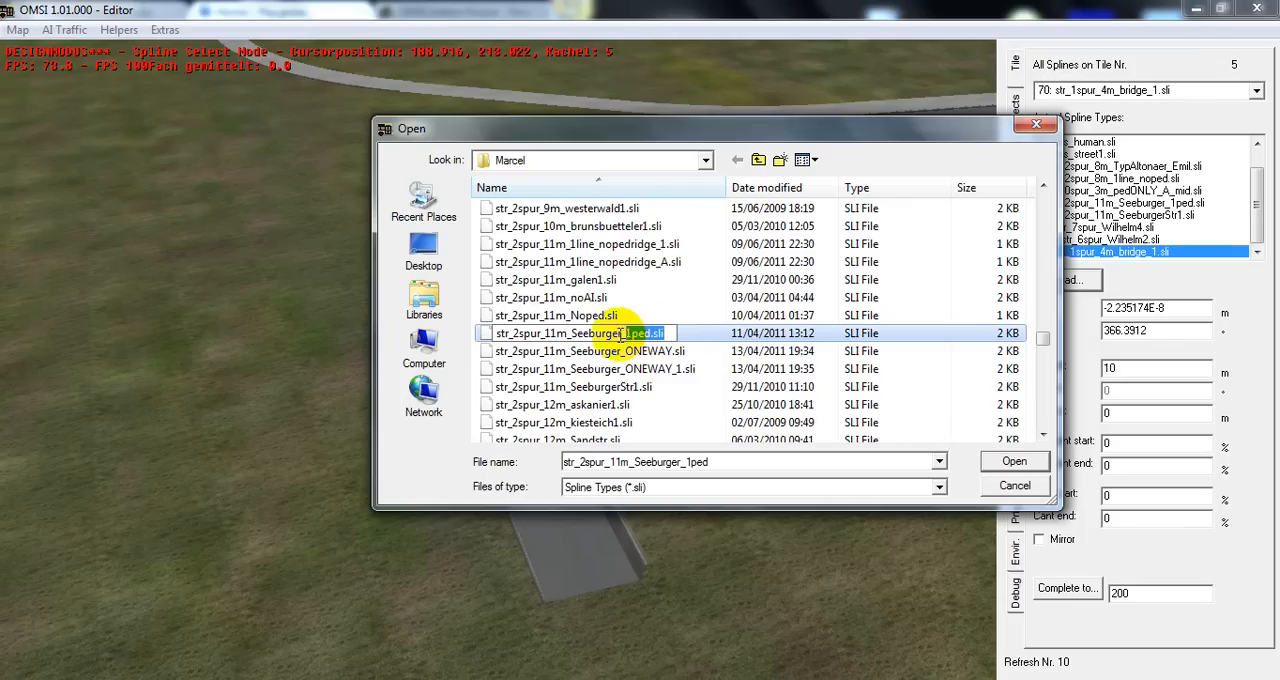
{"action": "left_click_drag", "start_coordinate": [568, 337], "coordinate": [494, 333]}
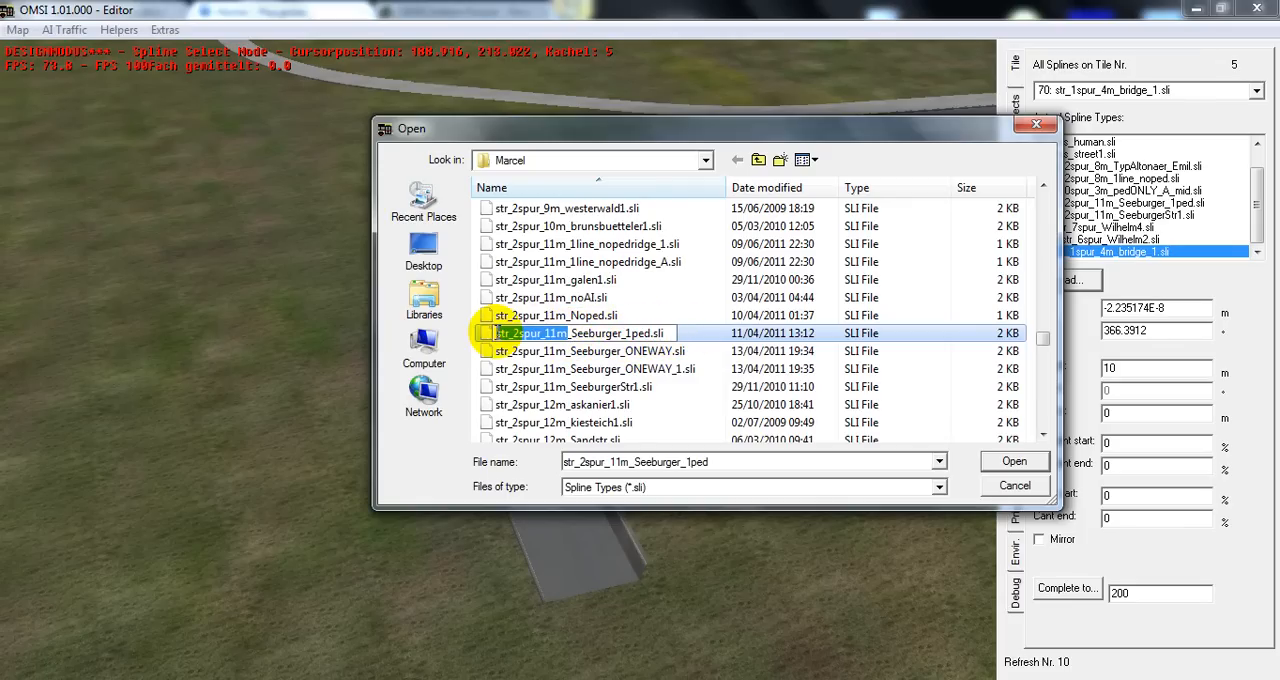
{"action": "left_click", "coordinate": [1010, 494]}
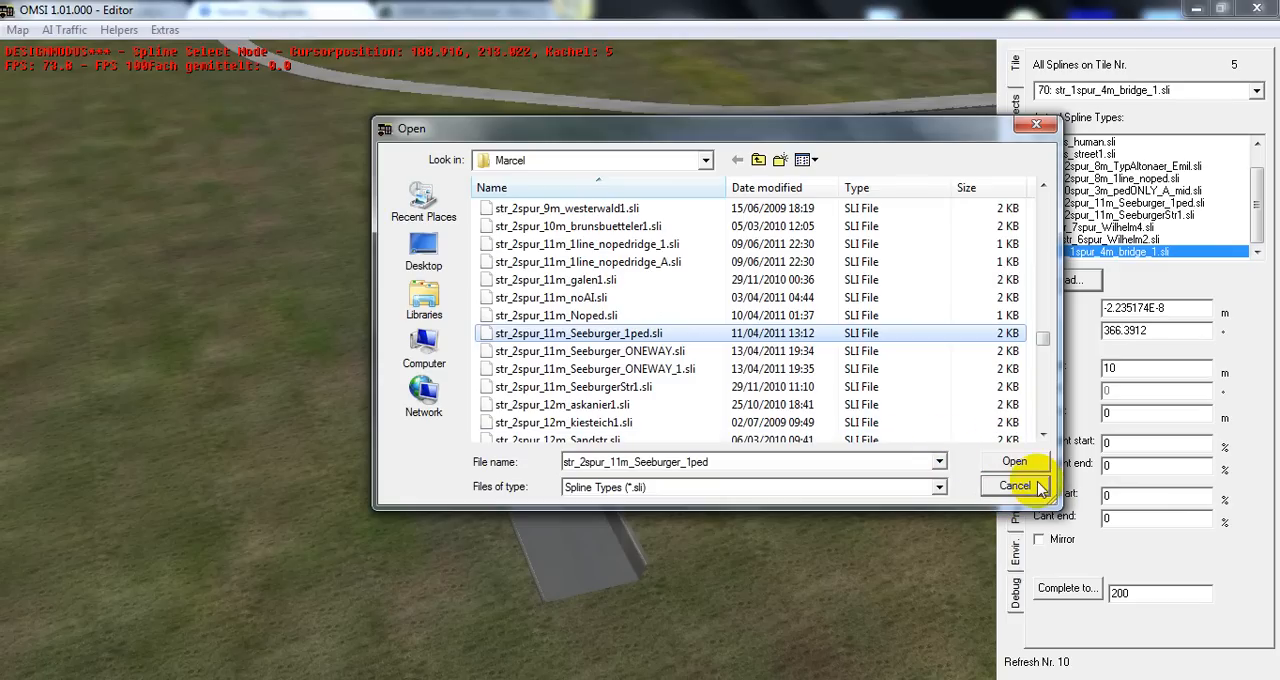
{"action": "left_click", "coordinate": [1036, 484]}
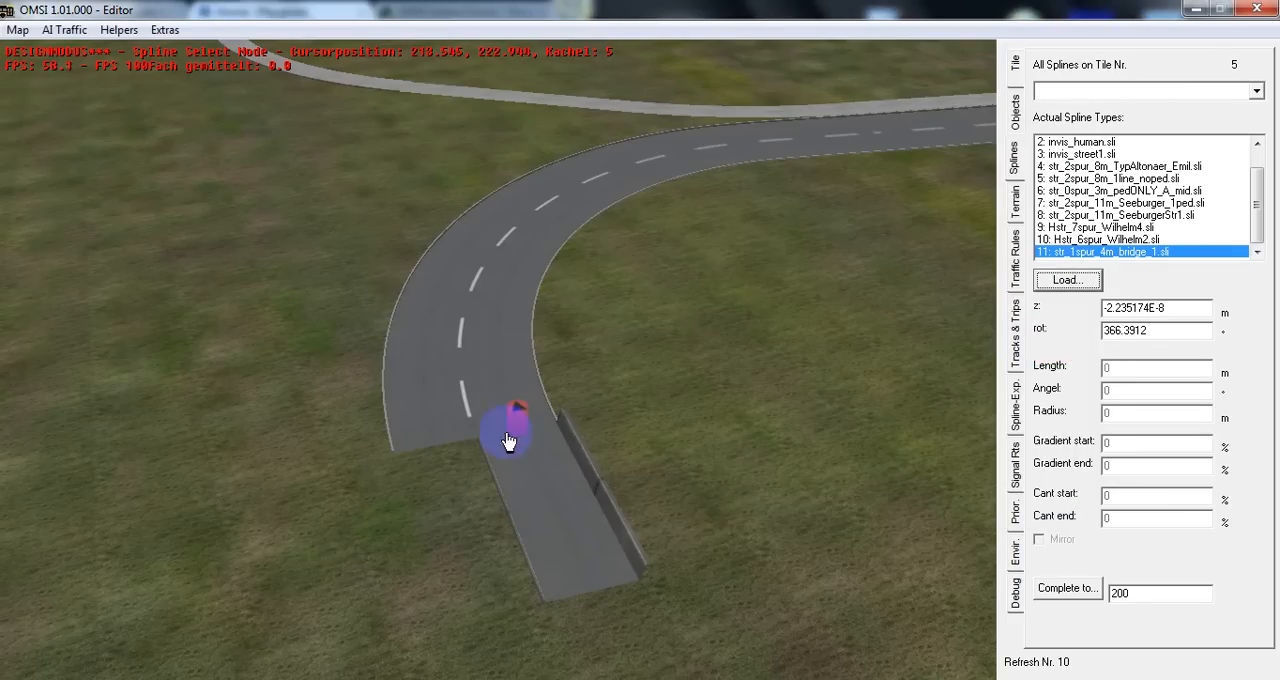
Place a second 10 m str_1spur_4m_bridge_1.sli spline at the outer lane's end beside the first, at about X 227, Y 214
{"action": "key", "text": "n"}
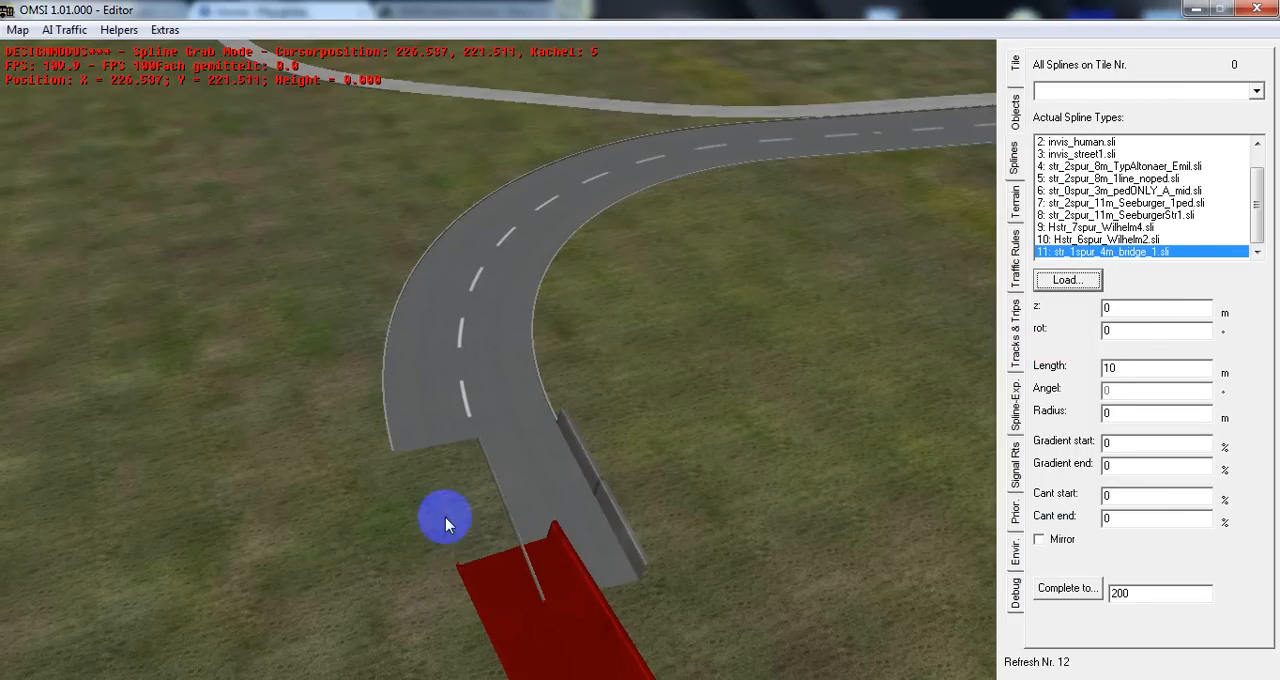
{"action": "left_click", "coordinate": [428, 503]}
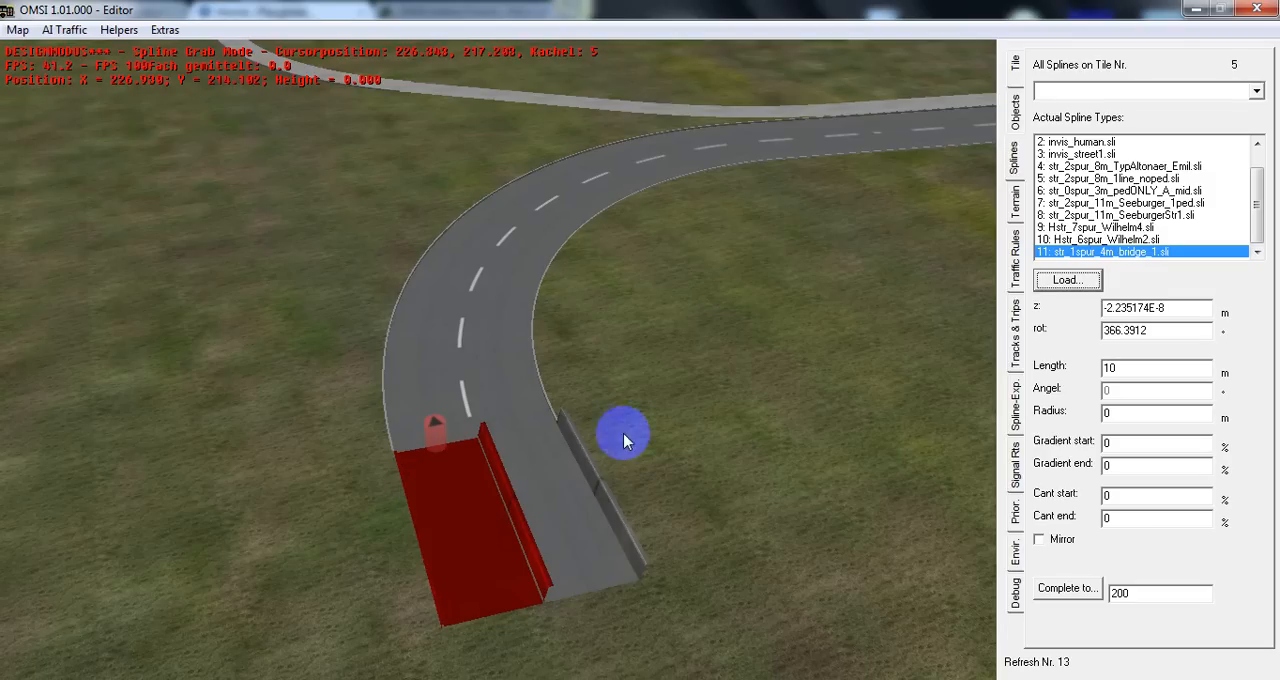
Check the second bridge spline's car path direction and load the spline type str_1spur_4m_bridge_A.sli from the Marcel folder
{"action": "left_click", "coordinate": [1016, 318]}
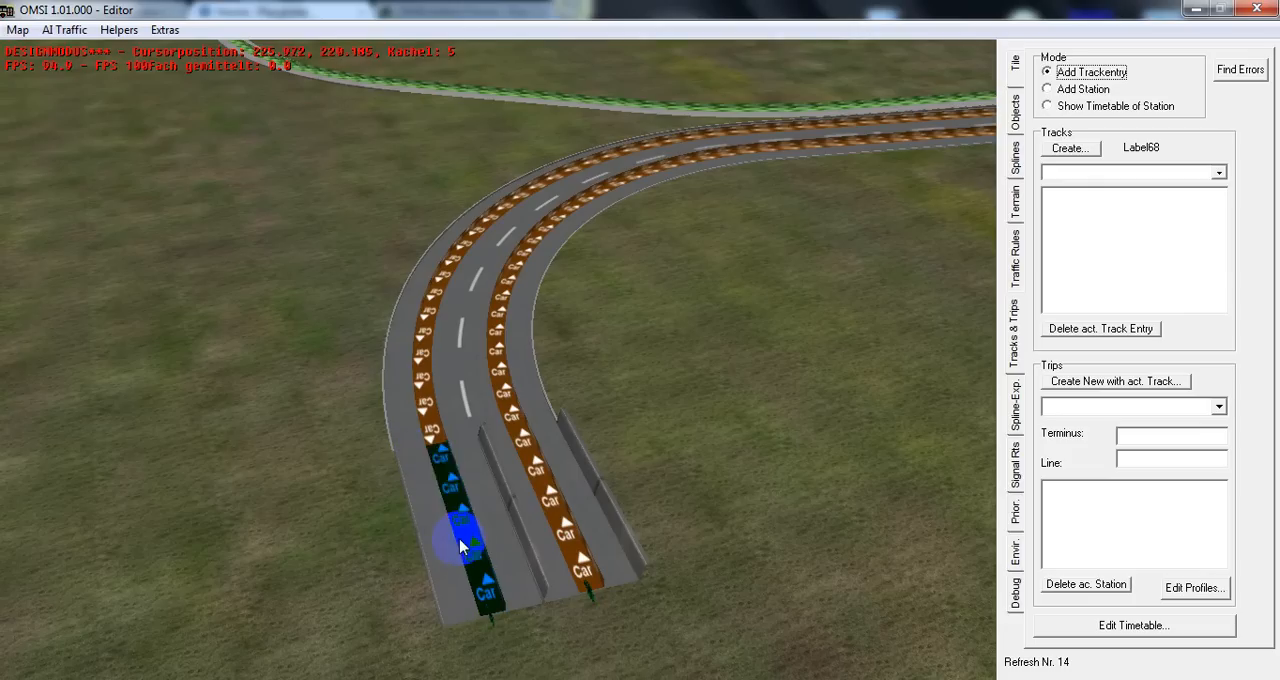
{"action": "left_click", "coordinate": [1016, 160]}
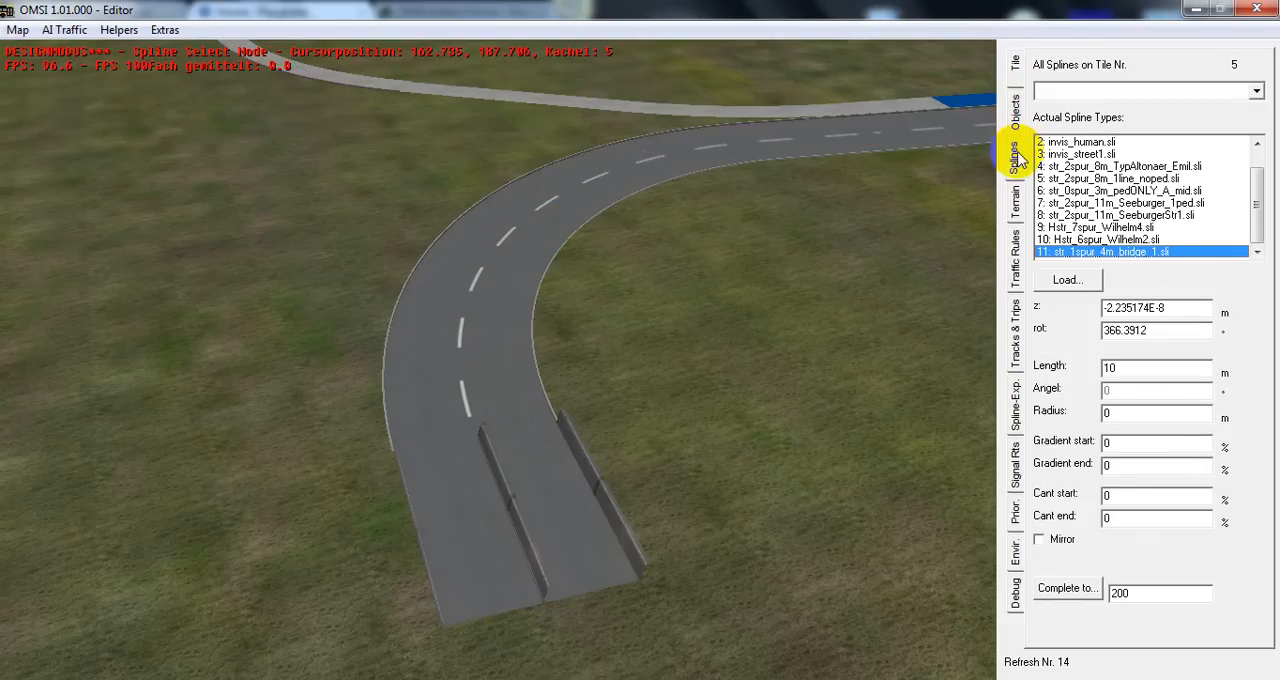
{"action": "left_click", "coordinate": [1070, 280]}
{"action": "left_click", "coordinate": [609, 333]}
{"action": "key", "text": "Down"}
{"action": "key", "text": "Down"}
{"action": "key", "text": "Down"}
{"action": "key", "text": "Down"}
{"action": "key", "text": "Down"}
{"action": "key", "text": "Down"}
{"action": "key", "text": "Down"}
{"action": "key", "text": "Down"}
{"action": "key", "text": "Down"}
{"action": "key", "text": "Down"}
{"action": "key", "text": "Down"}
{"action": "key", "text": "Down"}
{"action": "key", "text": "Down"}
{"action": "key", "text": "Down"}
{"action": "key", "text": "Down"}
{"action": "key", "text": "Down"}
{"action": "key", "text": "Down"}
{"action": "key", "text": "Down"}
{"action": "key", "text": "Down"}
{"action": "key", "text": "Down"}
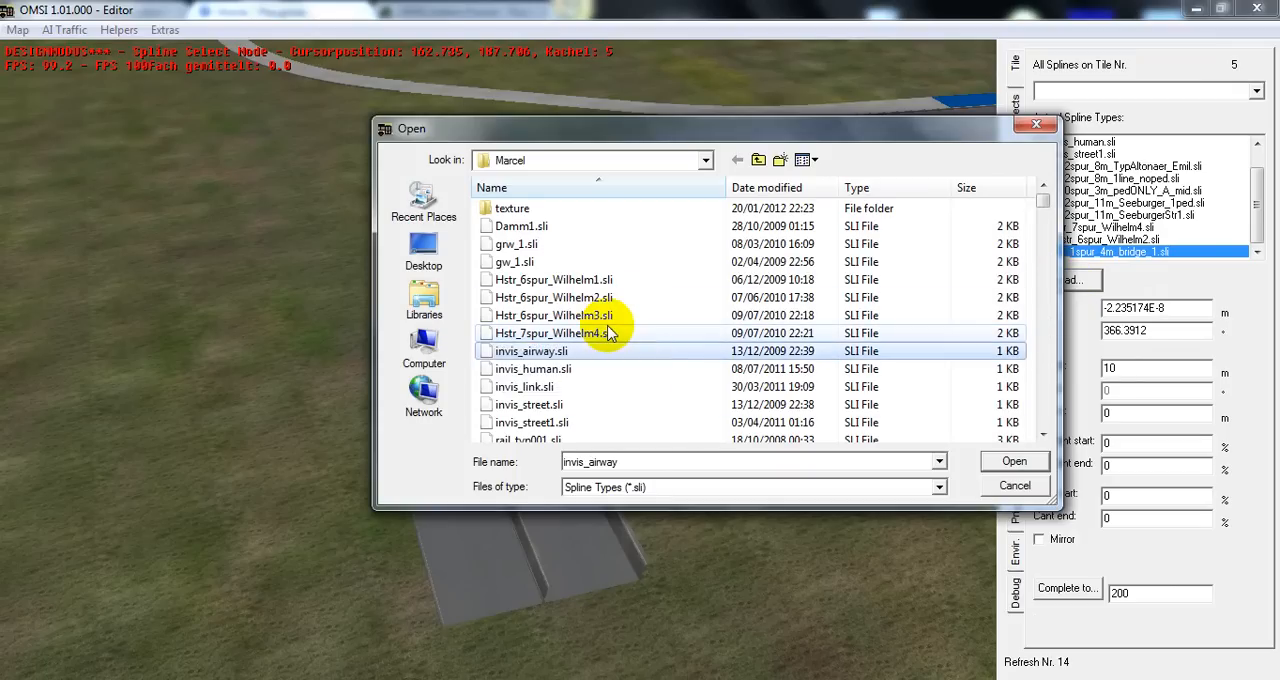
{"action": "key", "text": "Down"}
{"action": "key", "text": "Down"}
{"action": "key", "text": "Down"}
{"action": "key", "text": "Down"}
{"action": "key", "text": "Down"}
{"action": "key", "text": "Down"}
{"action": "key", "text": "Down"}
{"action": "key", "text": "Down"}
{"action": "key", "text": "Down"}
{"action": "key", "text": "Down"}
{"action": "key", "text": "Down"}
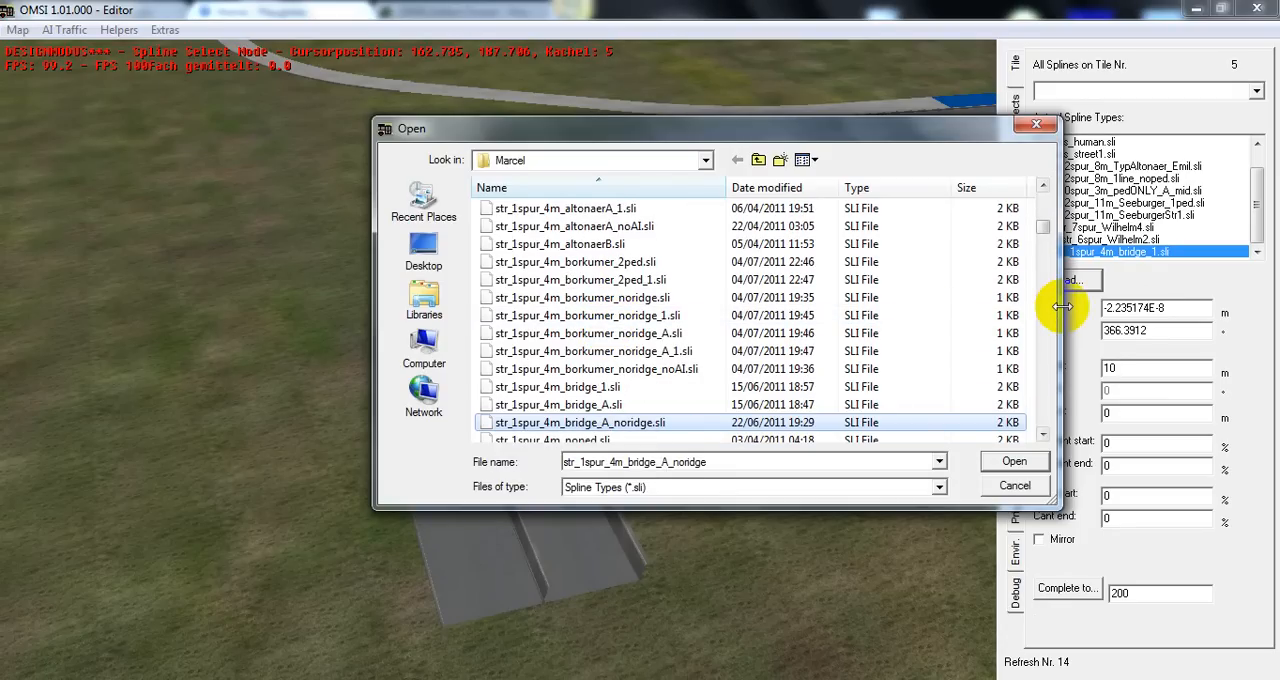
{"action": "left_click_drag", "start_coordinate": [1053, 309], "coordinate": [1001, 325]}
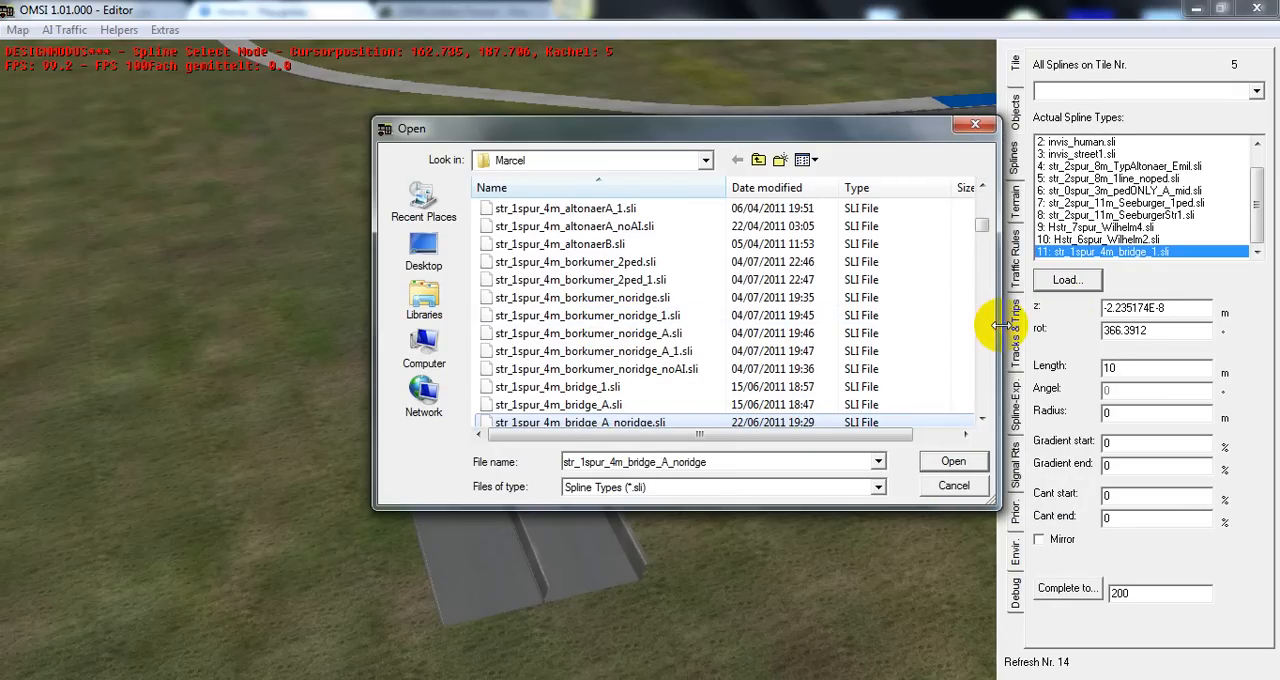
{"action": "key", "text": "Down"}
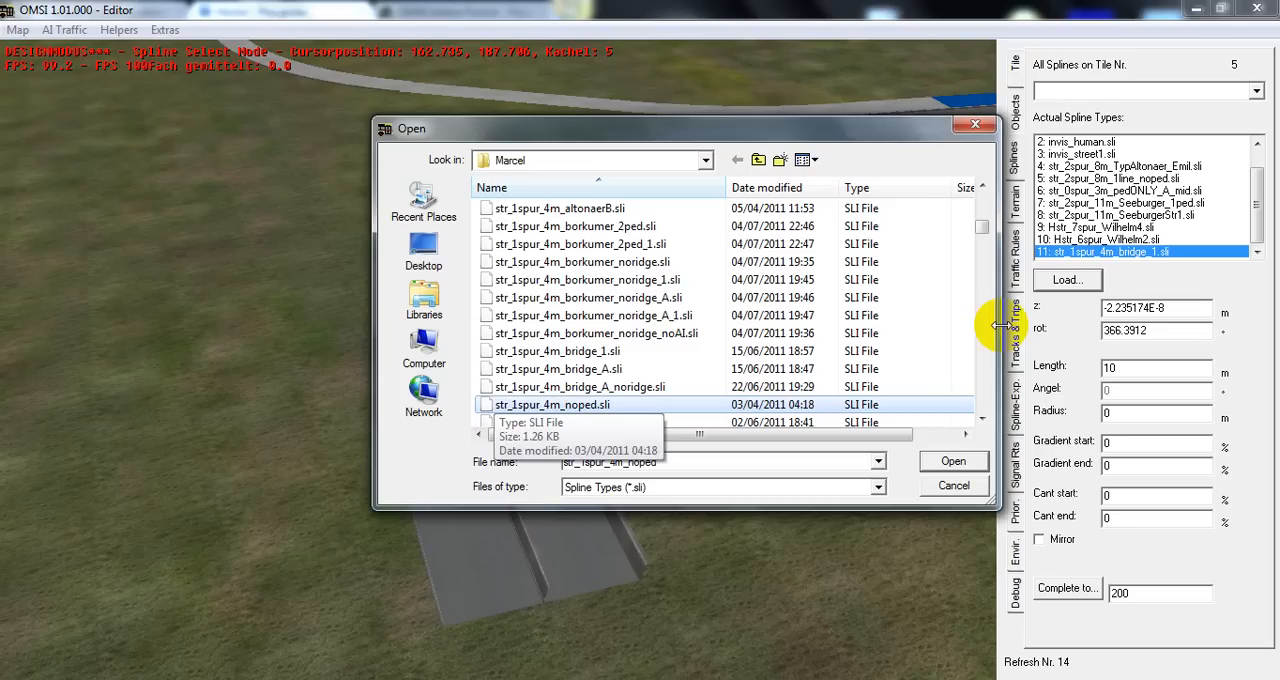
{"action": "left_click", "coordinate": [593, 352]}
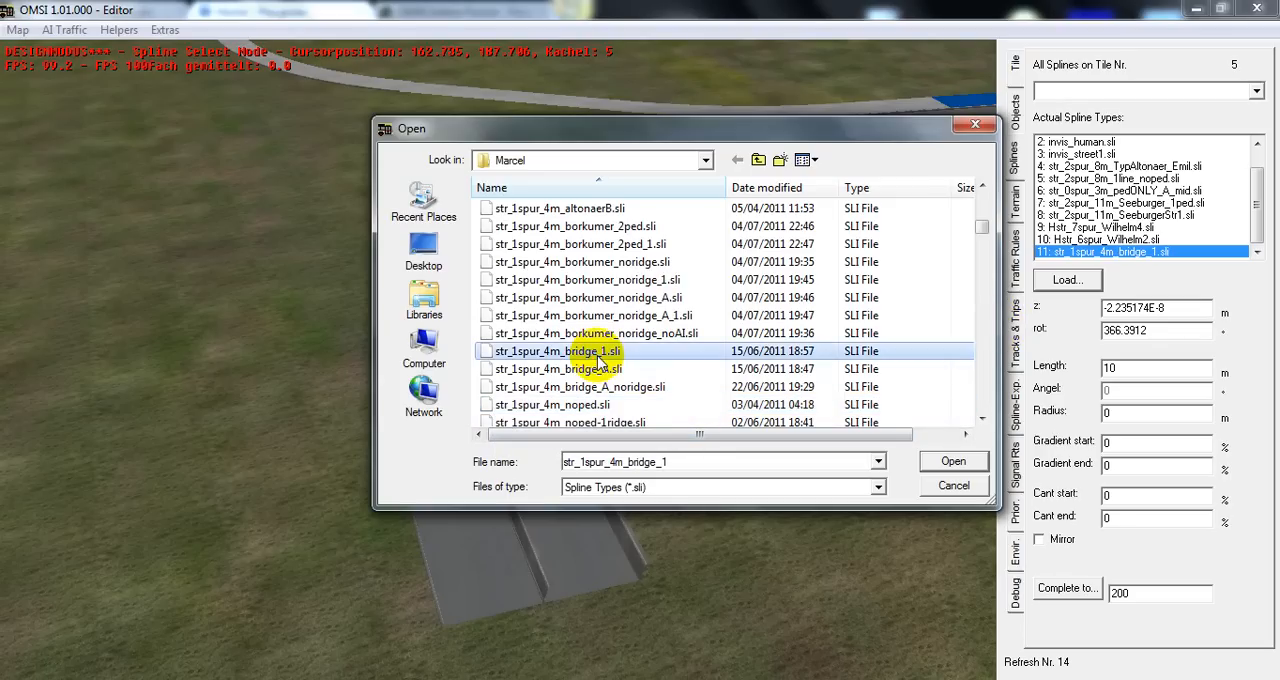
{"action": "double_click", "coordinate": [603, 370]}
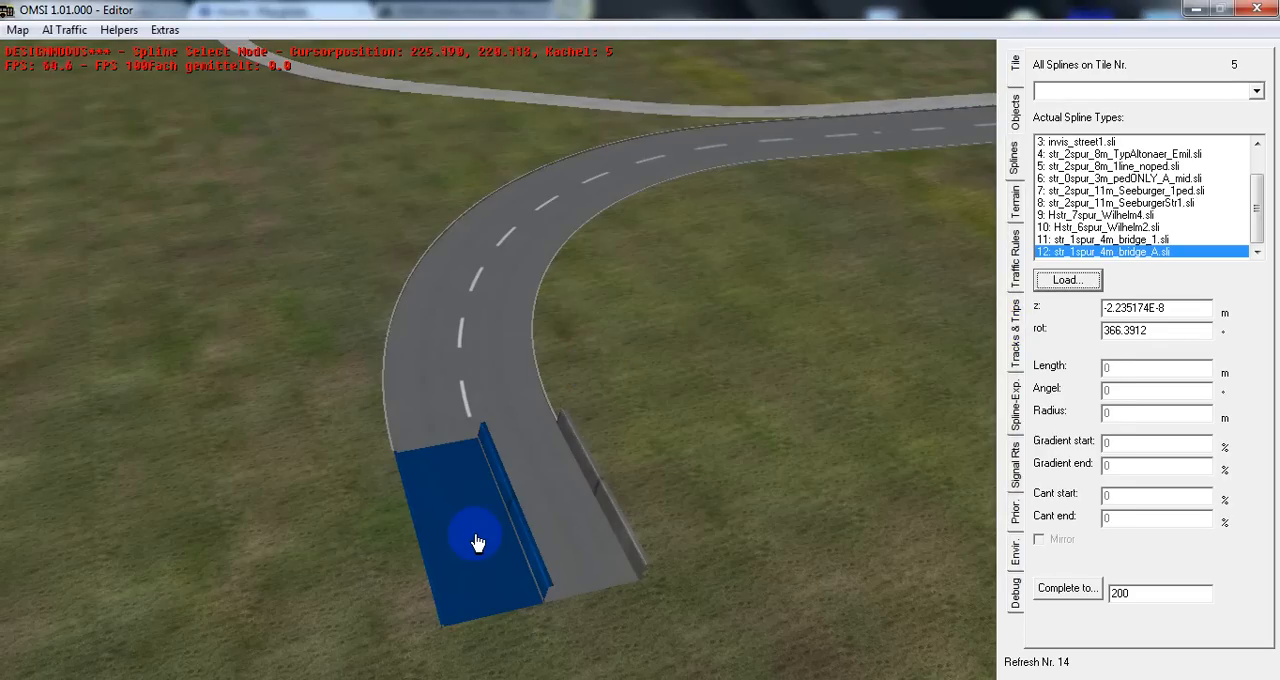
Replace the outer lane's bridge spline with a 10 m str_1spur_4m_bridge_A.sli spline at about X 223, Y 214.5
{"action": "left_click", "coordinate": [476, 541]}
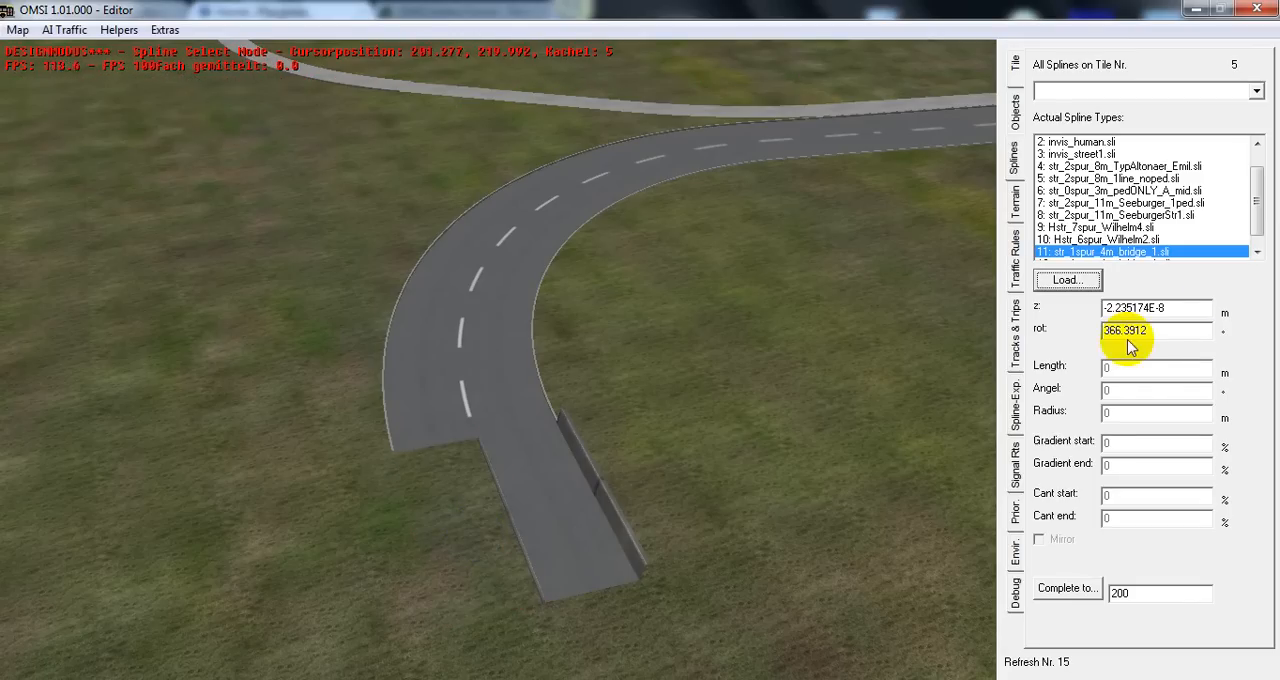
{"action": "left_click", "coordinate": [1254, 253]}
{"action": "left_click", "coordinate": [1145, 252]}
{"action": "left_click", "coordinate": [367, 469]}
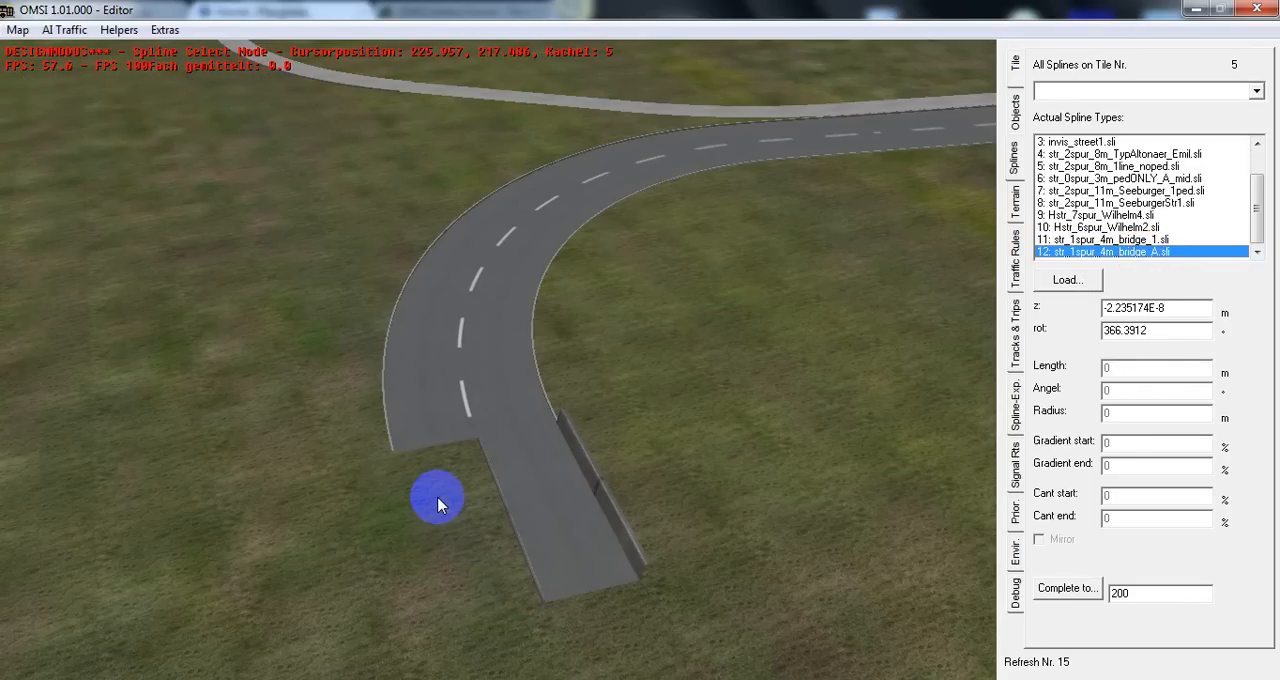
{"action": "right_click", "coordinate": [438, 498]}
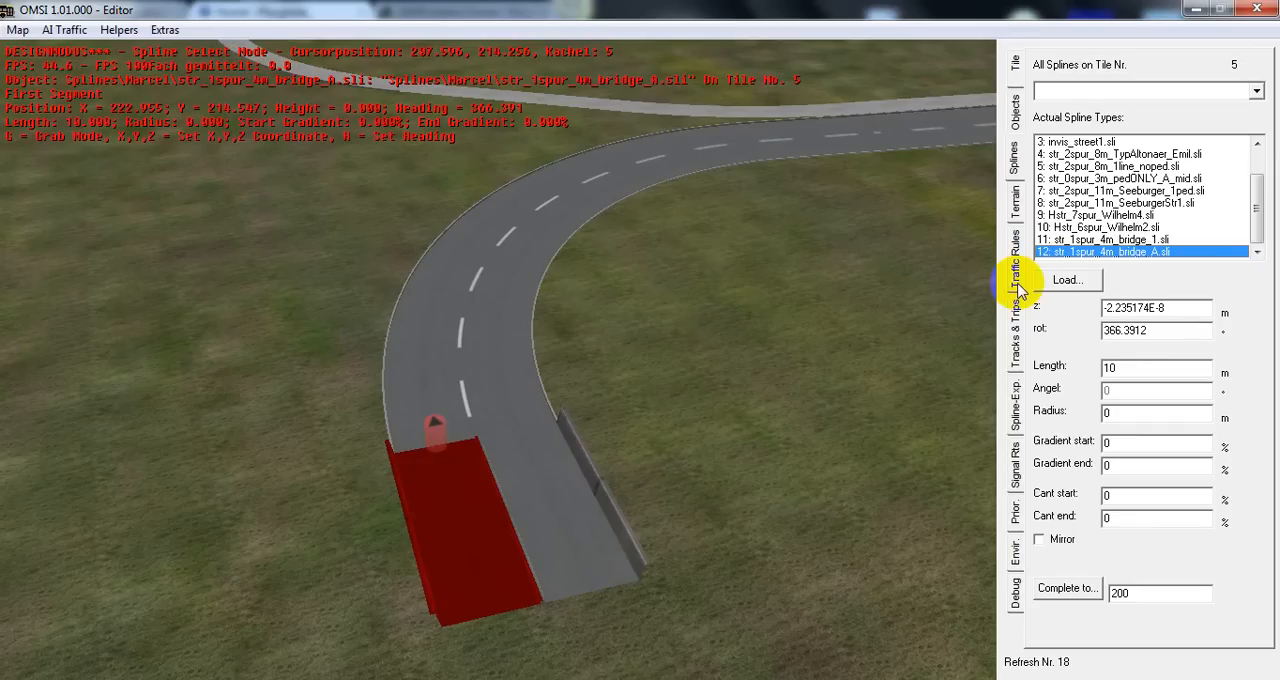
Display the car paths in the traffic rules mode and examine how both bridge lanes meet the curved road
{"action": "left_click", "coordinate": [1016, 282]}
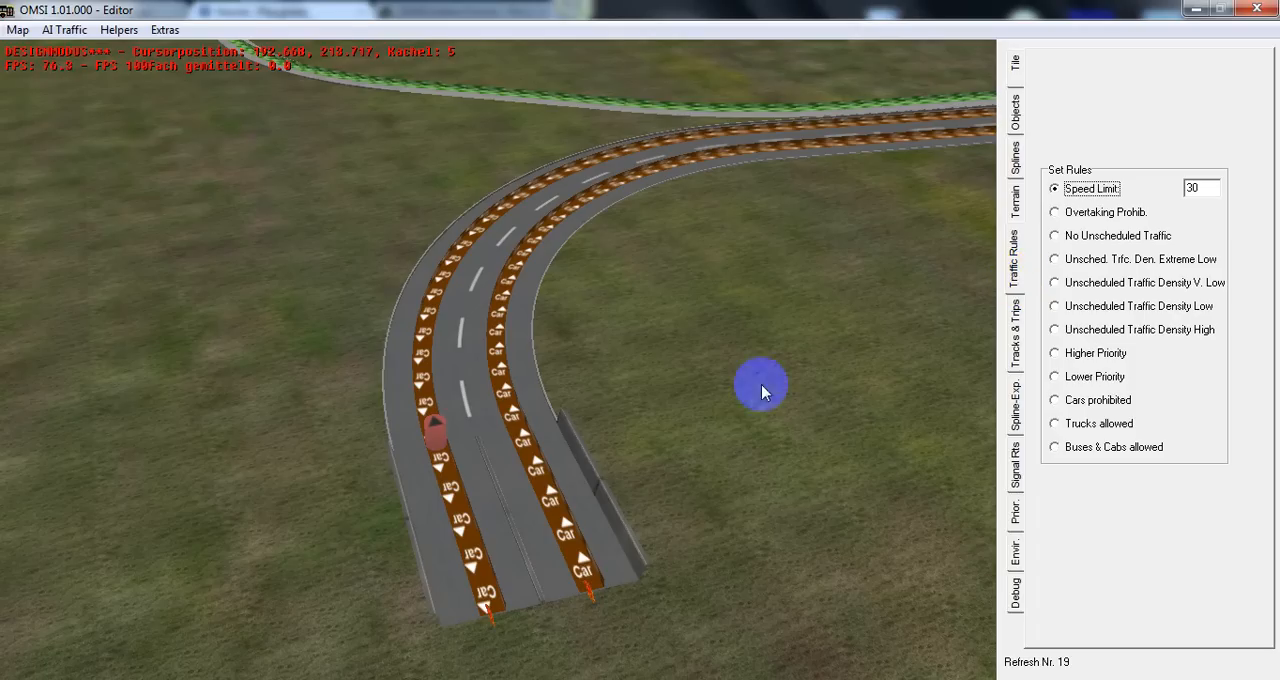
{"action": "left_click_drag", "start_coordinate": [659, 489], "coordinate": [620, 432]}
{"action": "middle_click_drag", "start_coordinate": [620, 432], "coordinate": [665, 507]}
Place a 10 m str_2spur_8m_TypAltonaer_Emil.sli spline on the grass beside the bridge's free end, at about X 217, Y 227
{"action": "left_click", "coordinate": [1017, 154]}
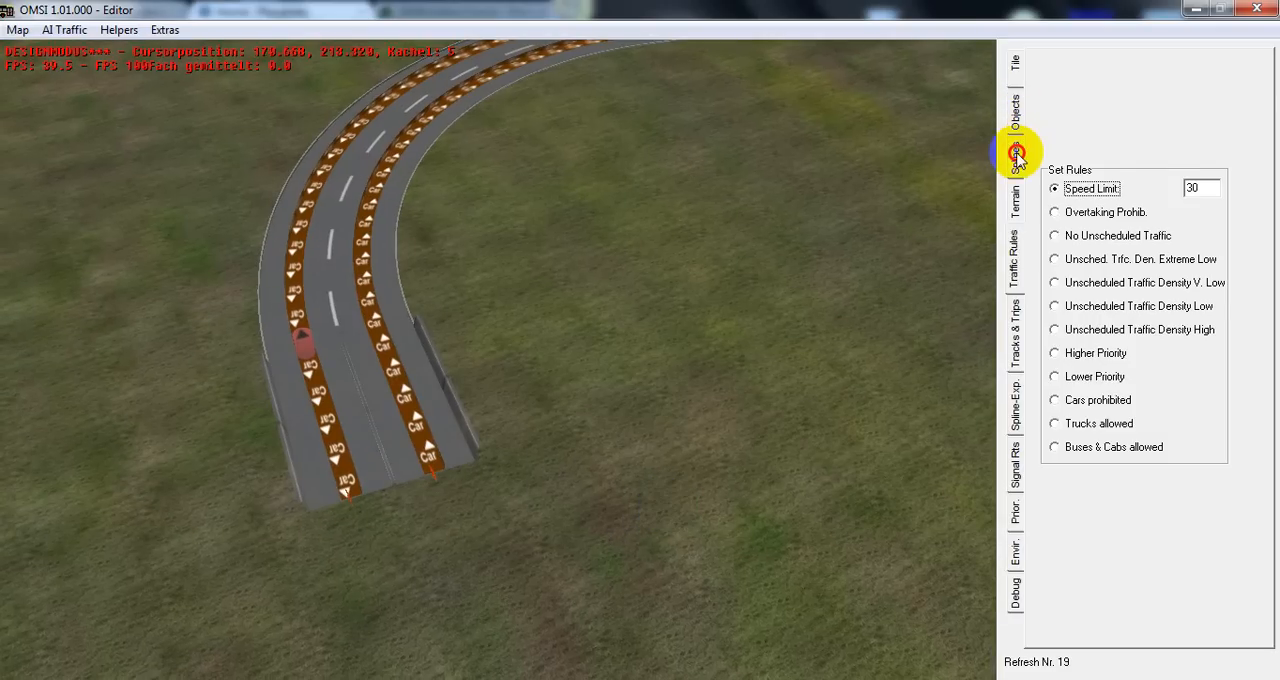
{"action": "left_click", "coordinate": [1142, 166]}
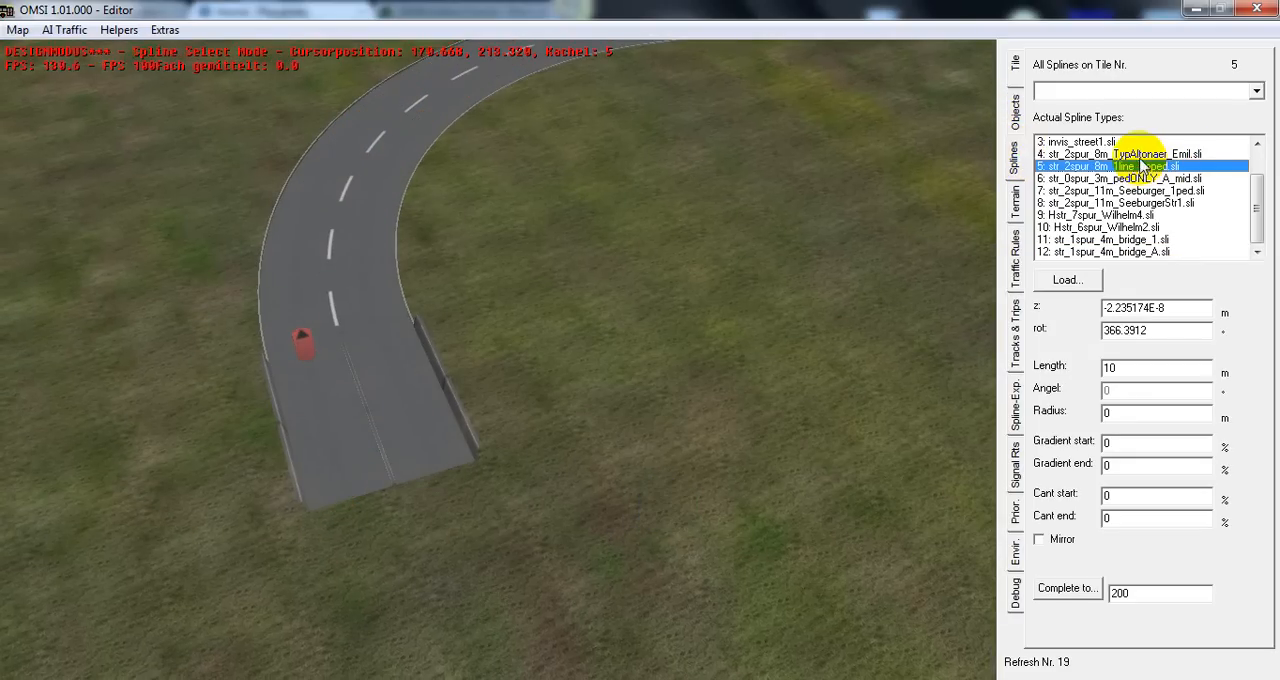
{"action": "left_click", "coordinate": [1140, 154]}
{"action": "left_click", "coordinate": [348, 502]}
{"action": "key", "text": "n"}
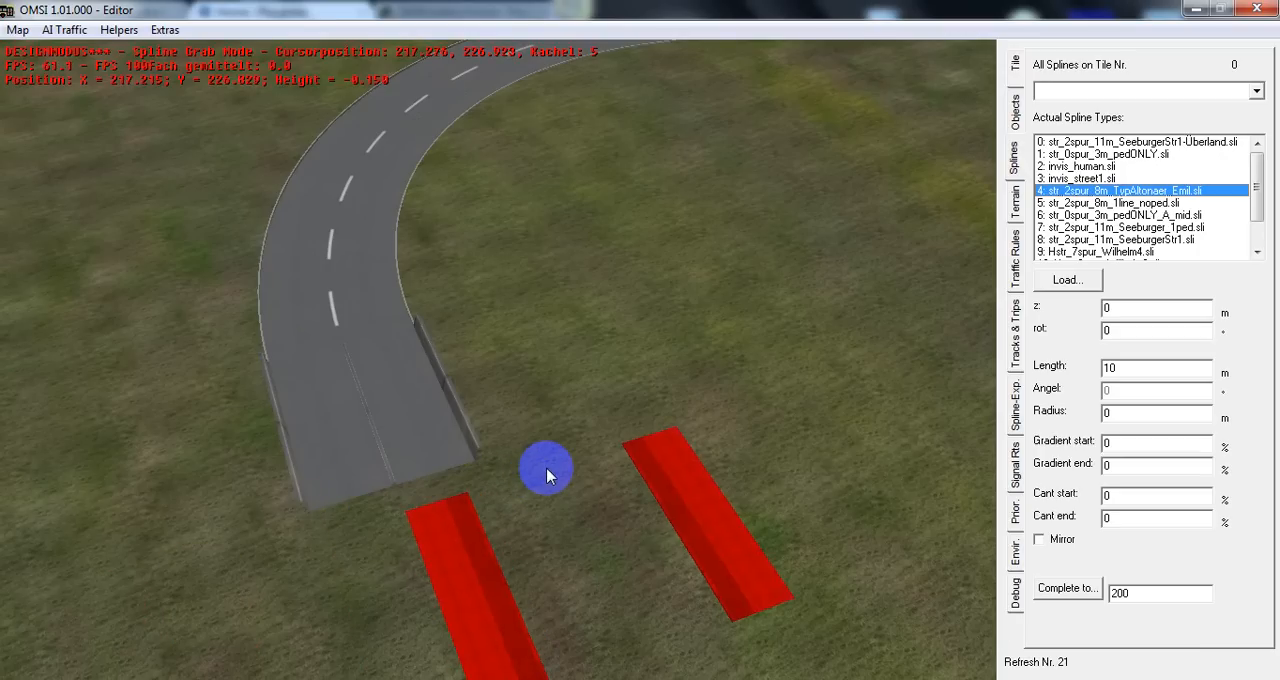
{"action": "left_click", "coordinate": [547, 469]}
Change the new spline's type to str_2spur_8m_1line_noped.sli and align it across both bridge lanes' ends, at about X 224, Y 224.5
{"action": "left_click", "coordinate": [1135, 205]}
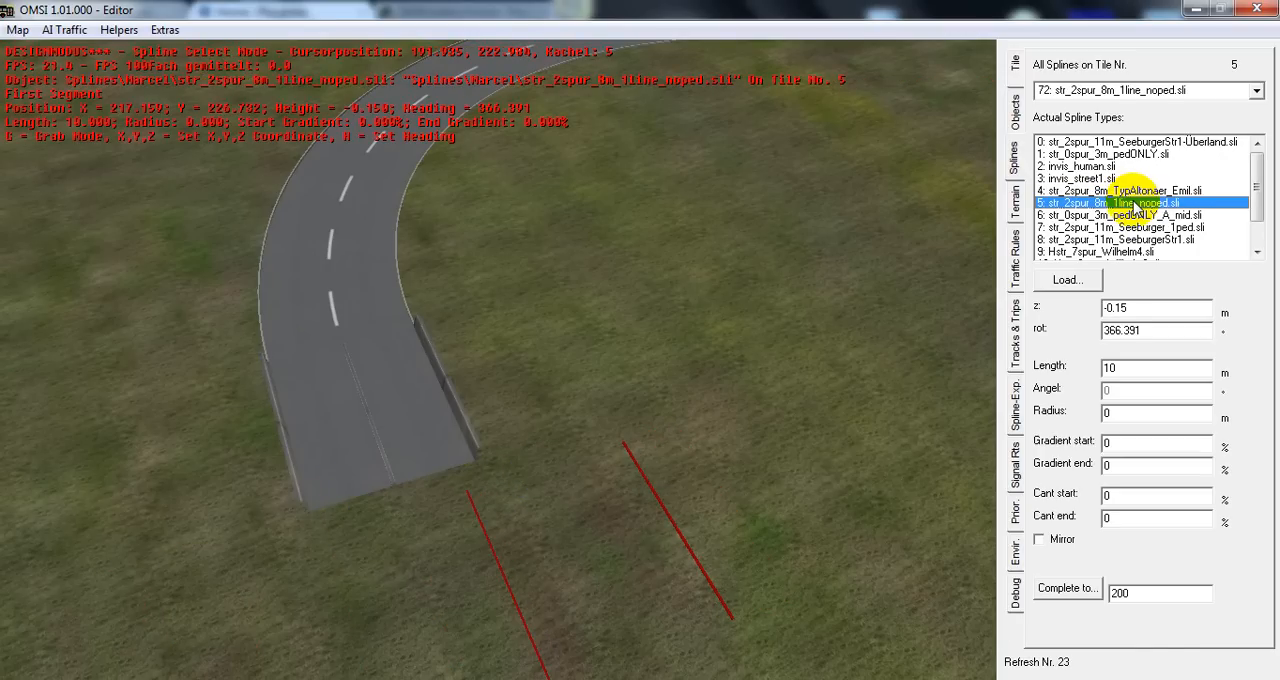
{"action": "left_click", "coordinate": [393, 505]}
{"action": "key", "text": "n"}
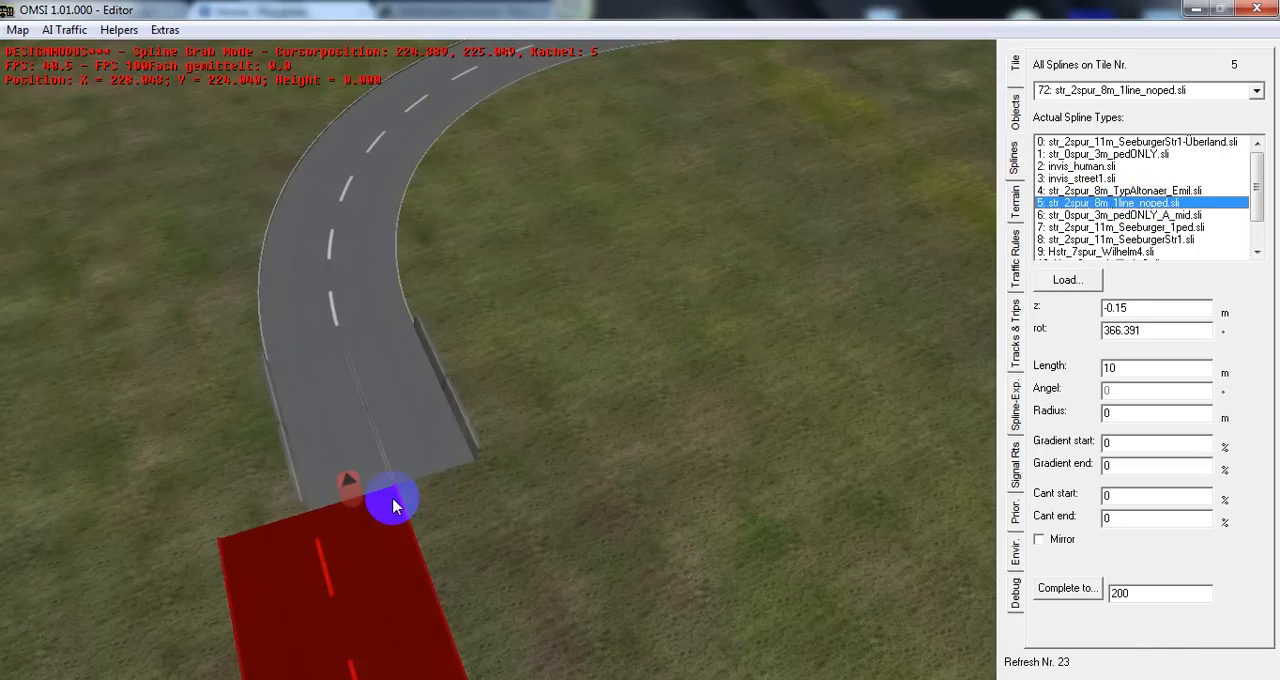
{"action": "left_click", "coordinate": [478, 452]}
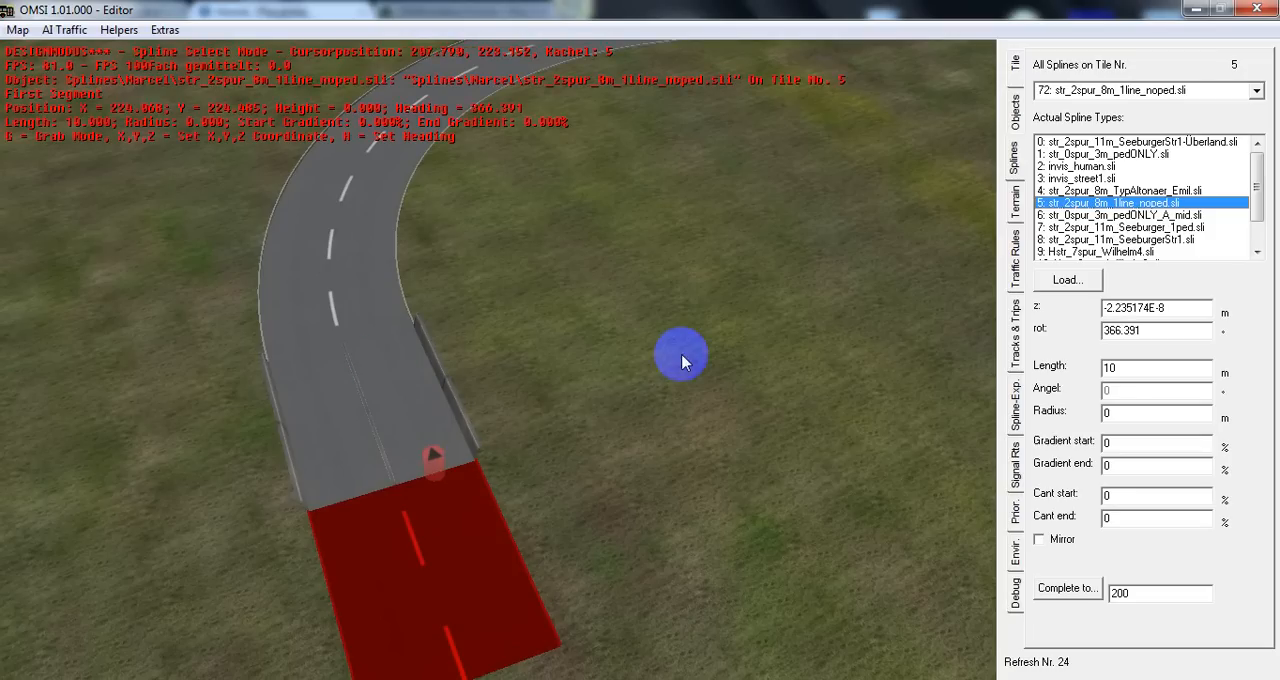
Examine the car paths from the curved road through the bridge lanes to the new two-lane spline in the traffic rules mode
{"action": "left_click", "coordinate": [1014, 268]}
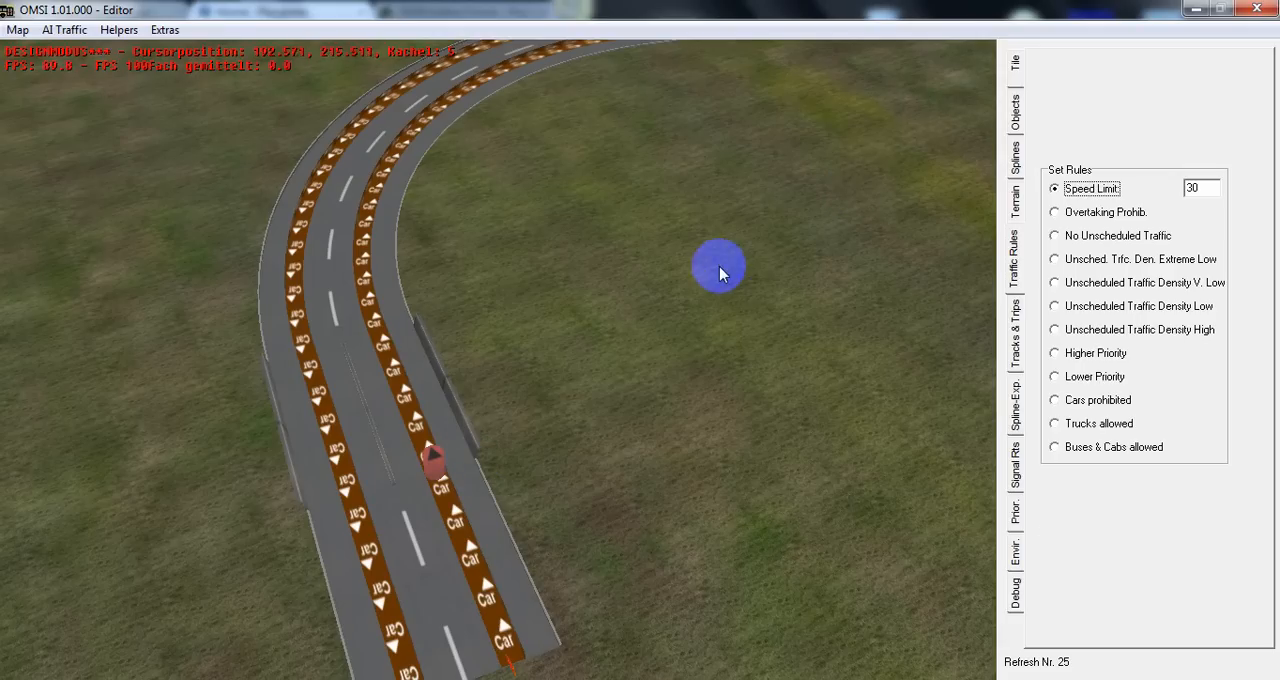
{"action": "left_click", "coordinate": [377, 345]}
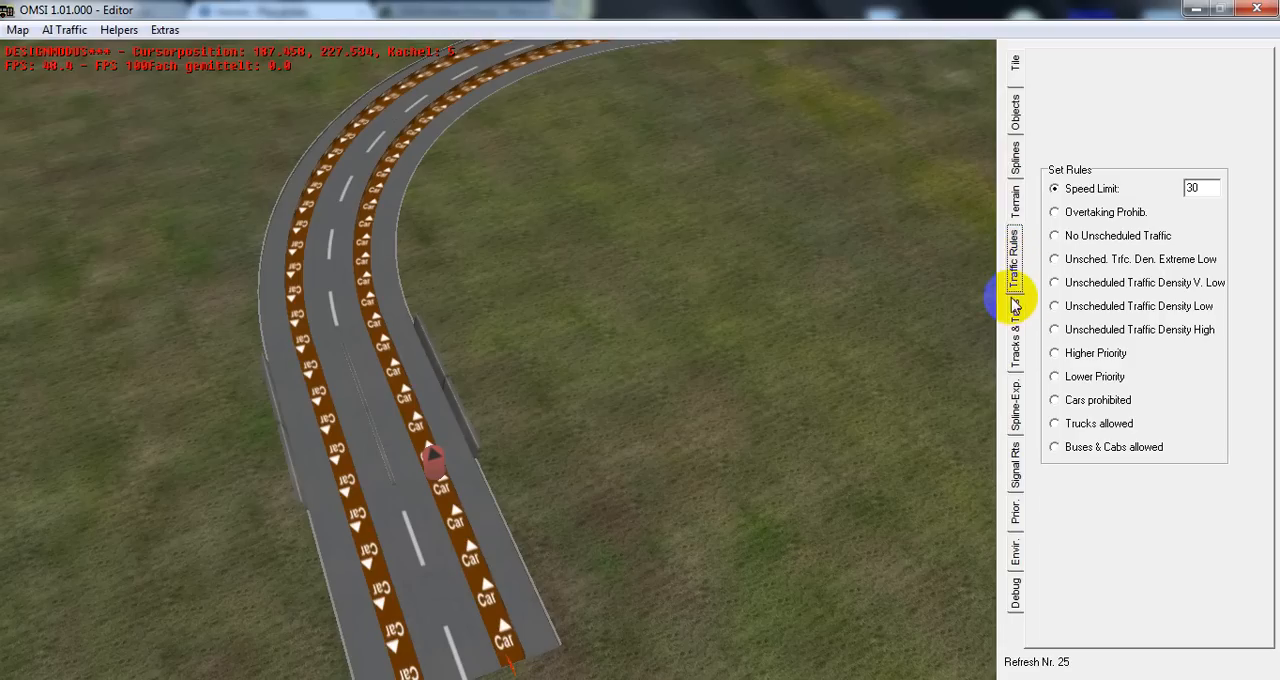
{"action": "left_click", "coordinate": [1016, 336]}
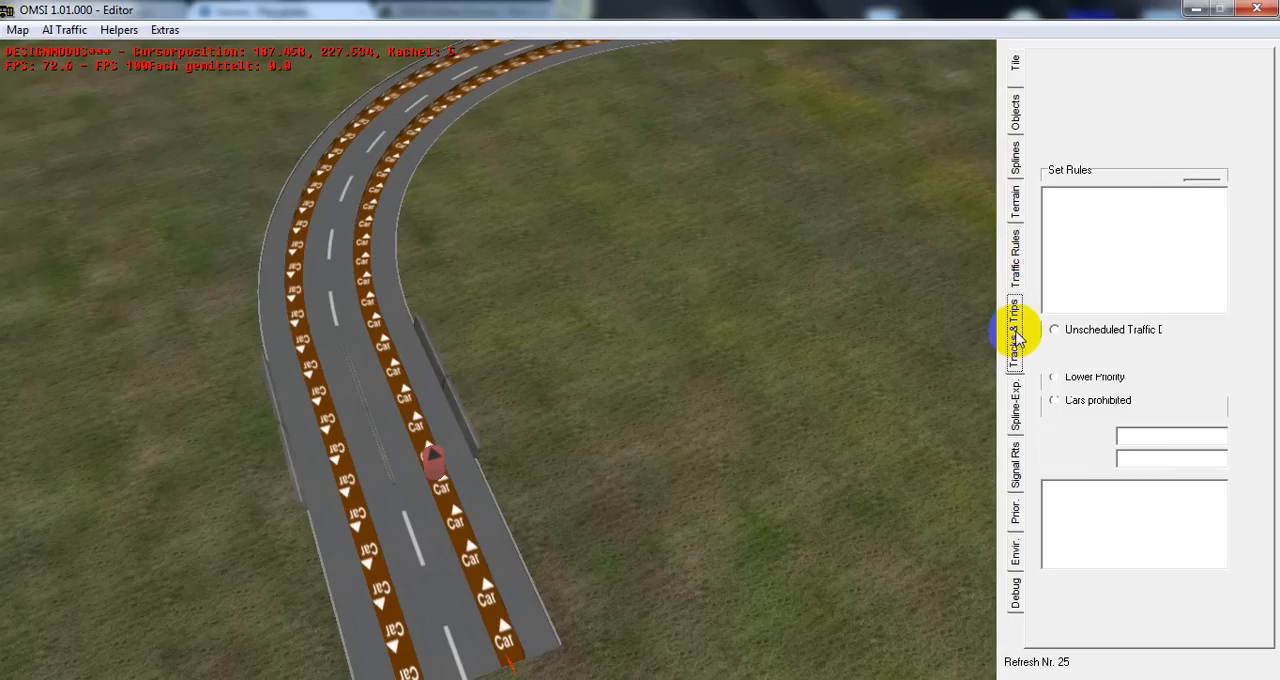
{"action": "left_click", "coordinate": [1015, 260]}
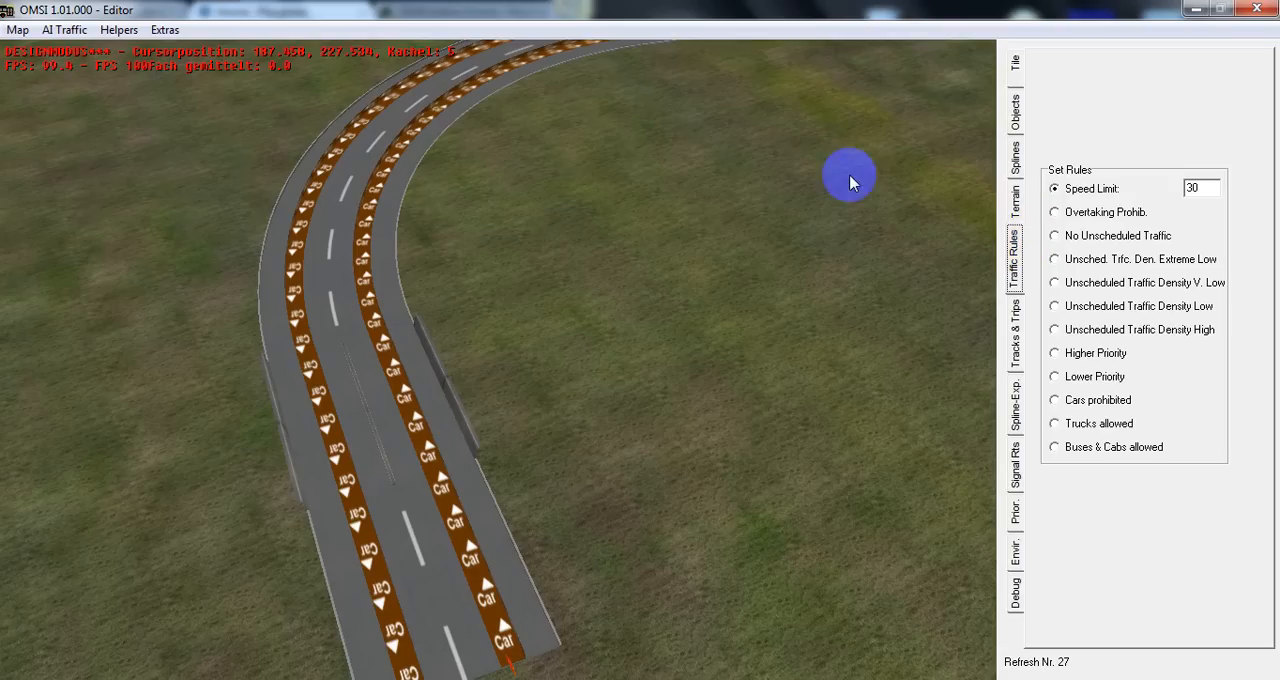
{"action": "left_click", "coordinate": [425, 432]}
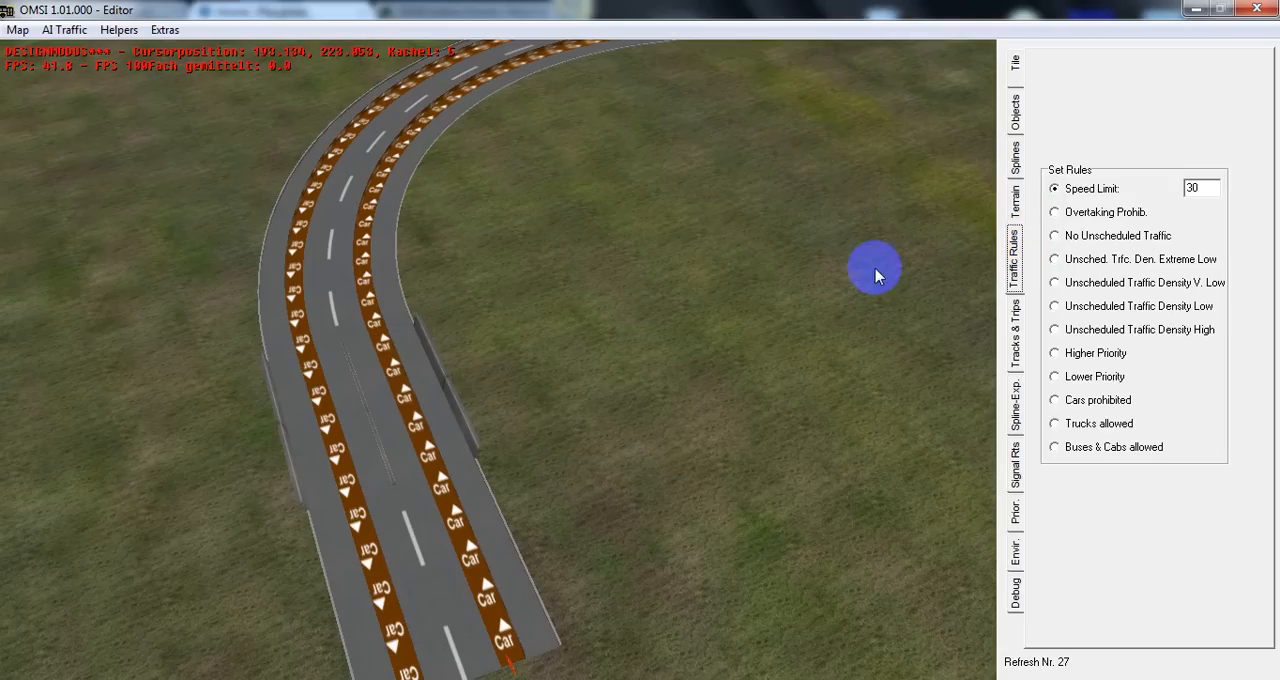
{"action": "left_click", "coordinate": [1188, 190]}
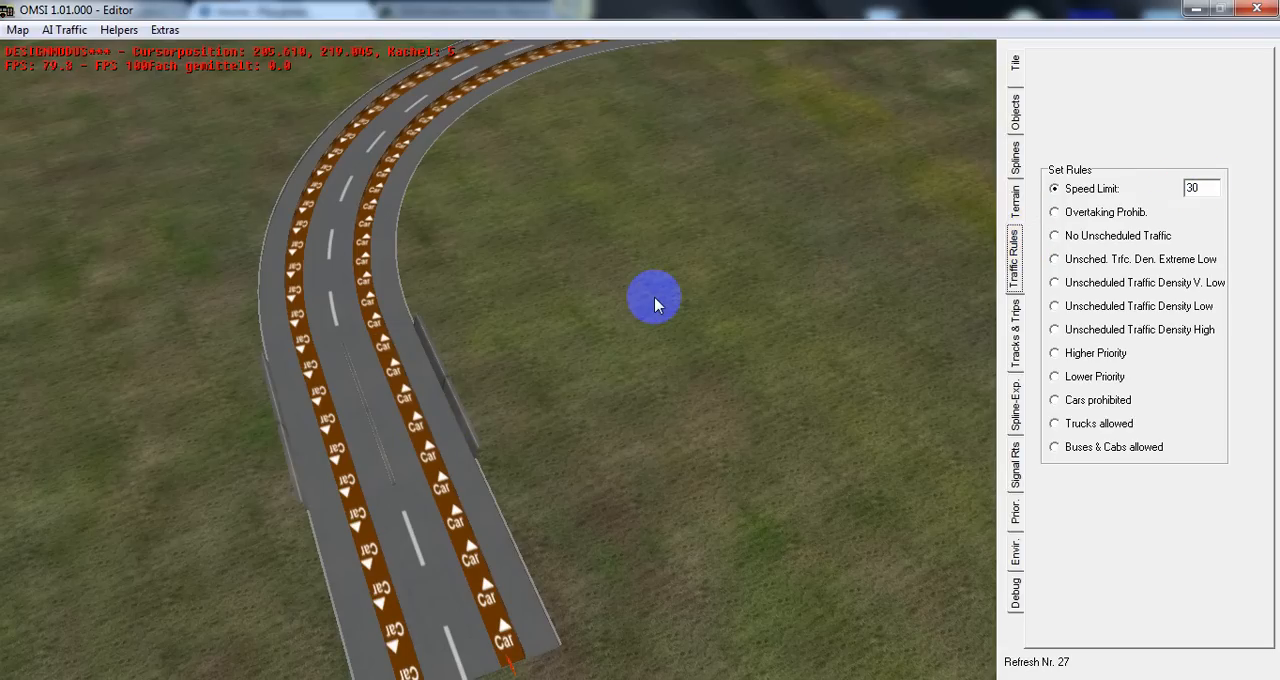
Follow the displayed car paths back along the curved road to the junction beside the Sparkasse building
{"action": "middle_click_drag", "start_coordinate": [497, 320], "coordinate": [580, 312]}
{"action": "middle_click_drag", "start_coordinate": [420, 150], "coordinate": [483, 150]}
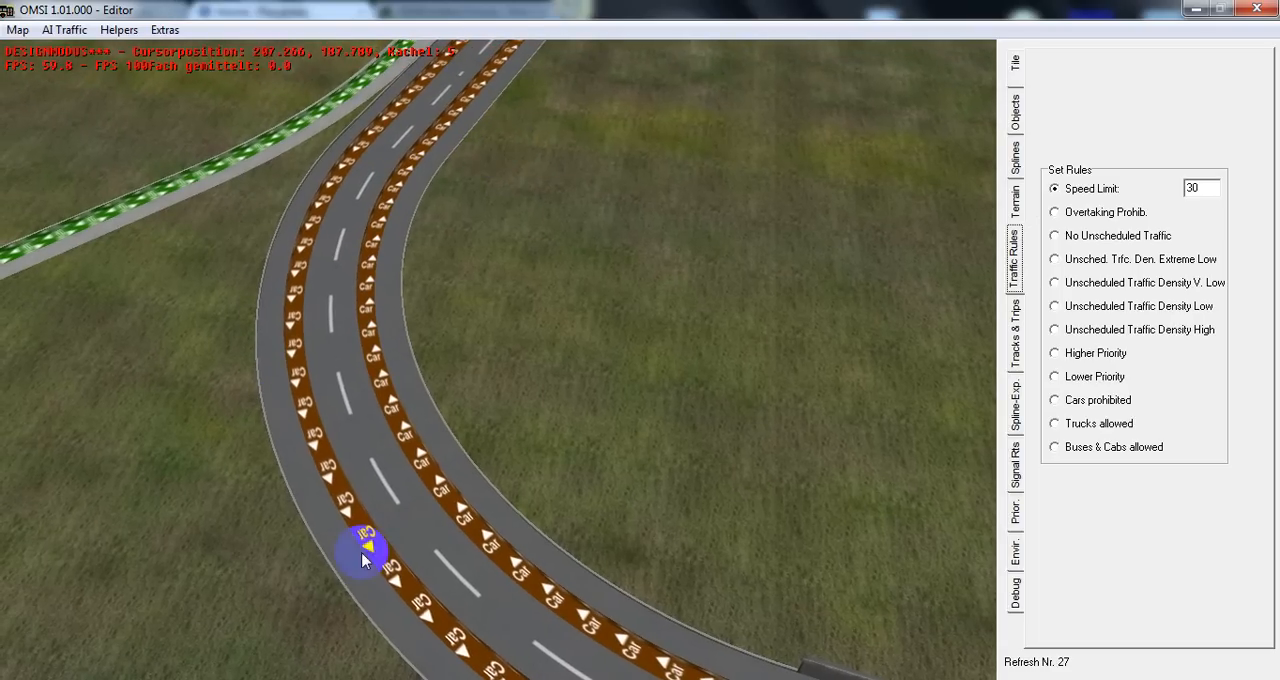
{"action": "double_click", "coordinate": [581, 93]}
{"action": "middle_click_drag", "start_coordinate": [581, 93], "coordinate": [596, 57]}
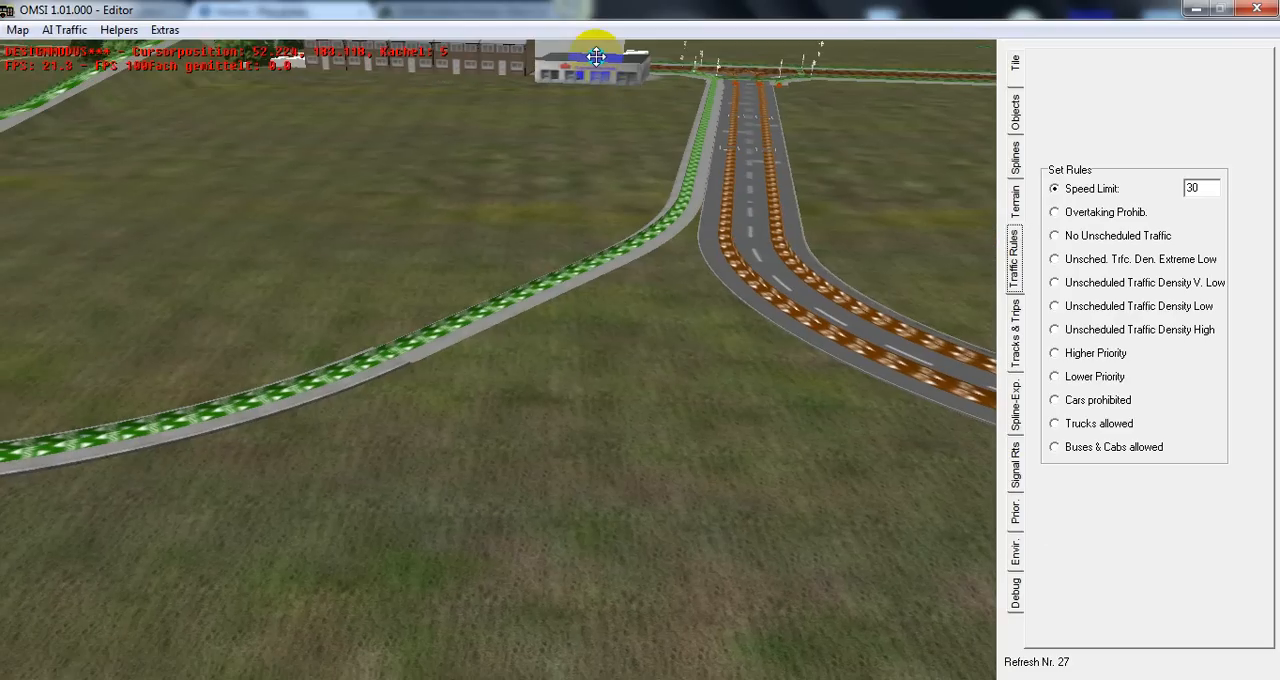
{"action": "left_click", "coordinate": [866, 360]}
{"action": "left_click", "coordinate": [886, 426]}
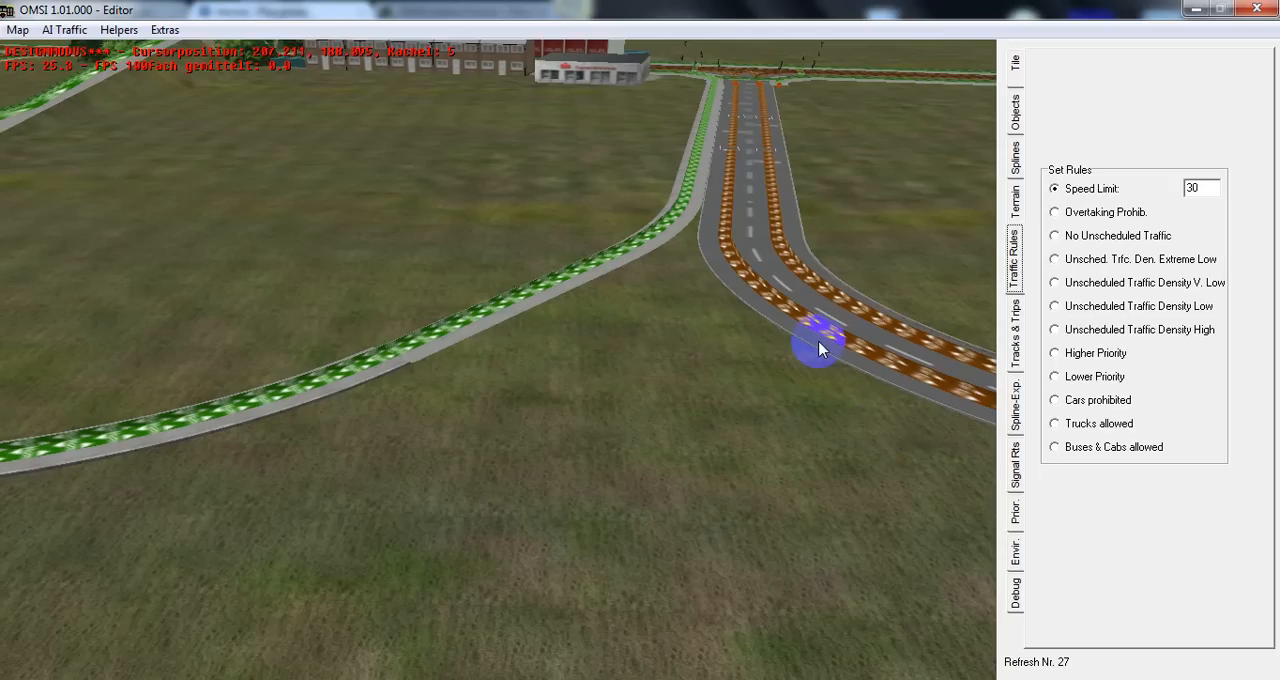
{"action": "middle_click_drag", "start_coordinate": [263, 337], "coordinate": [300, 200]}
{"action": "left_click", "coordinate": [380, 175]}
{"action": "middle_click_drag", "start_coordinate": [418, 163], "coordinate": [826, 84]}
{"action": "middle_click_drag", "start_coordinate": [668, 128], "coordinate": [906, 177]}
Turn the Einm_See_Paewesiner.sco junction beside the Sparkasse building around to a heading of about 281.9°
{"action": "left_click", "coordinate": [1014, 108]}
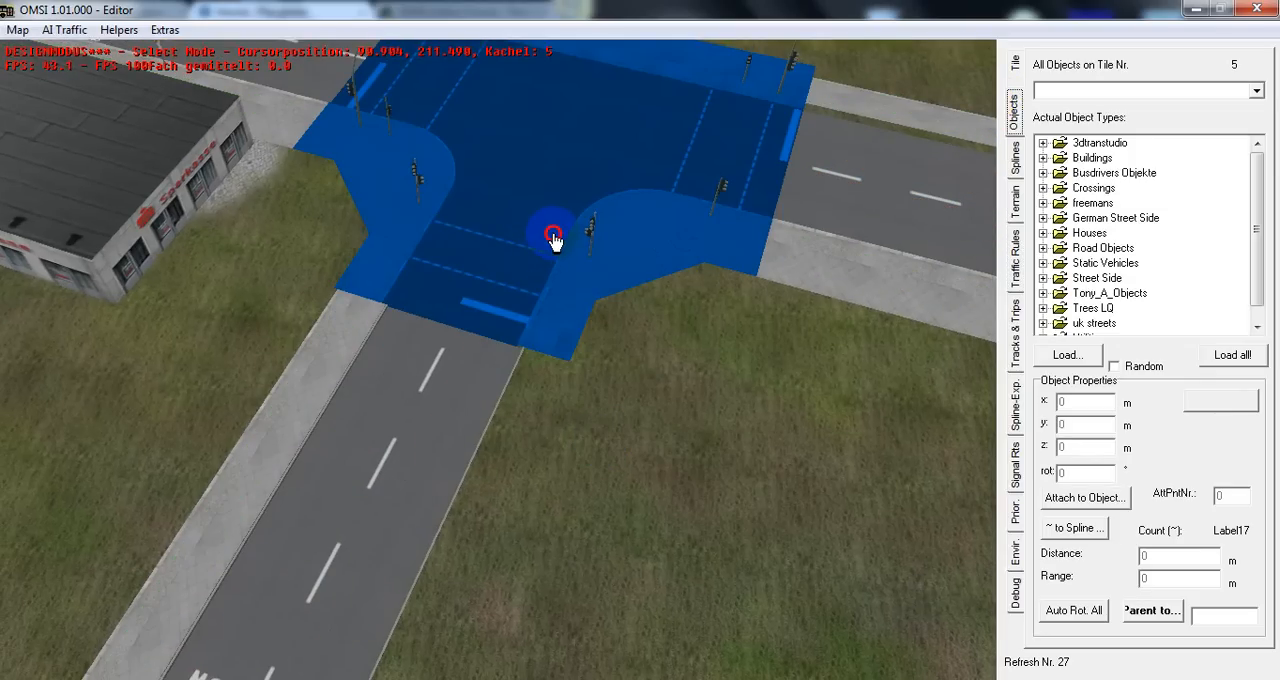
{"action": "left_click_drag", "start_coordinate": [612, 282], "coordinate": [794, 149]}
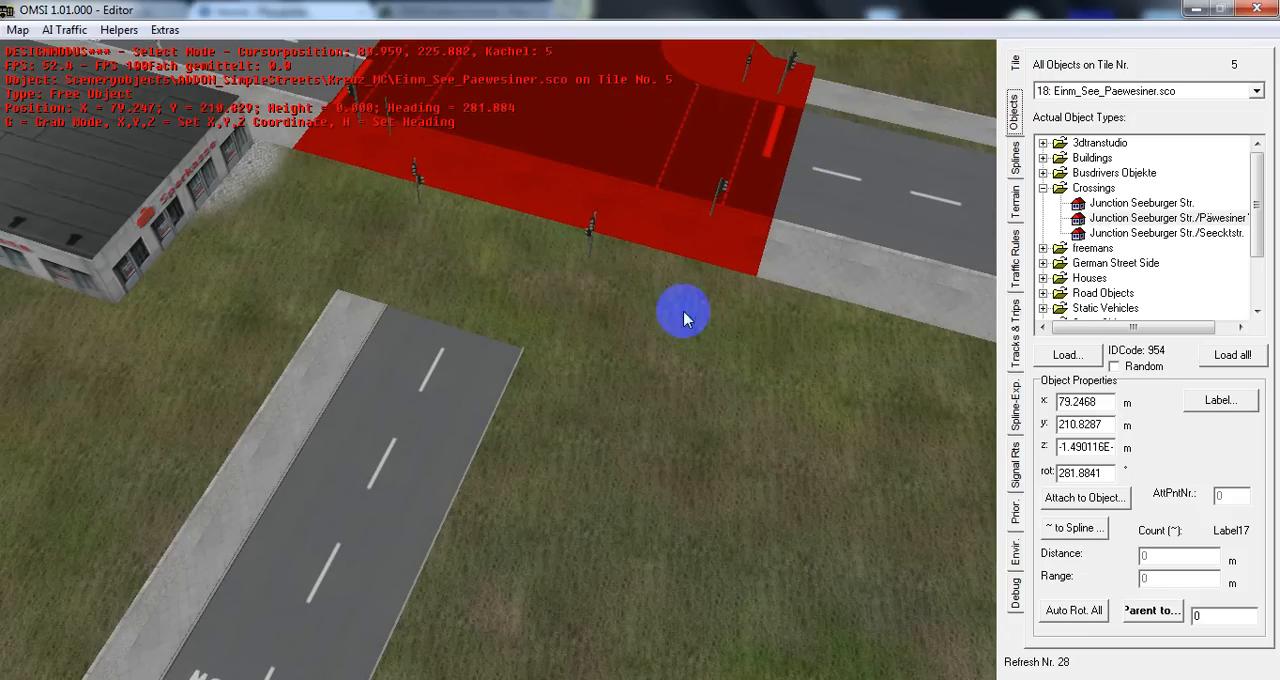
{"action": "middle_click_drag", "start_coordinate": [660, 359], "coordinate": [669, 347]}
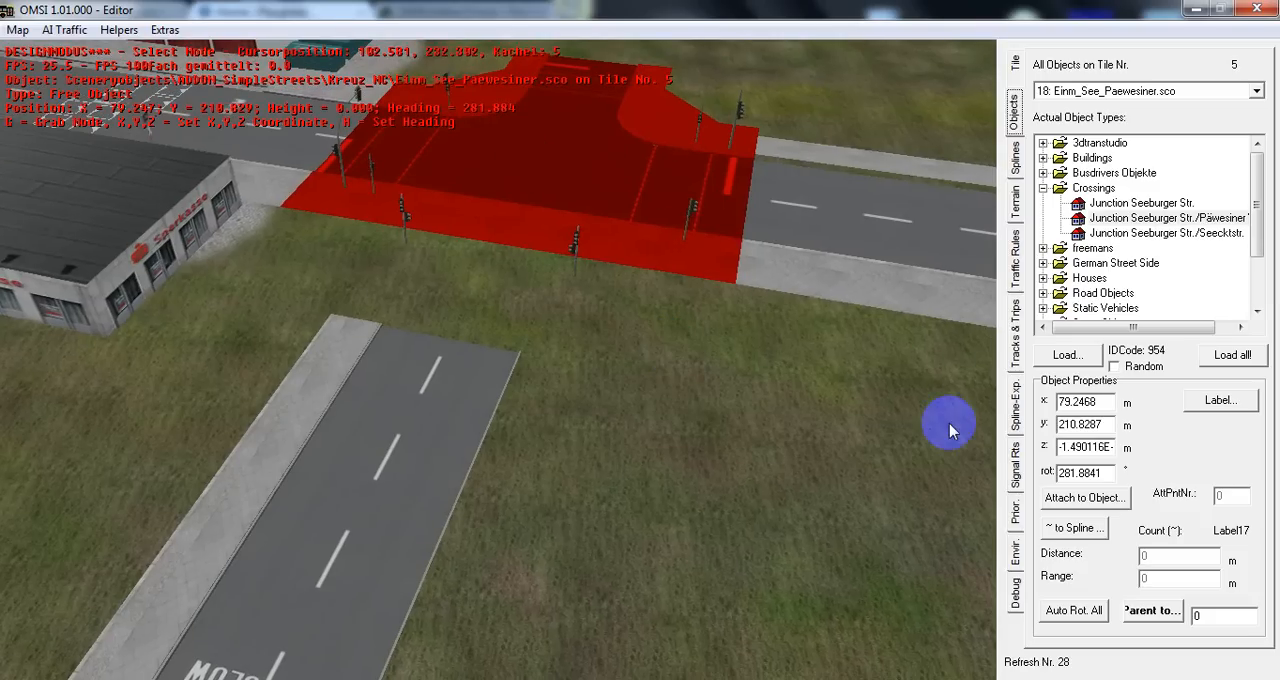
Rotate the junction back to a heading of about 102° so its side arm meets the two-lane road
{"action": "right_click_drag", "start_coordinate": [751, 206], "coordinate": [595, 185]}
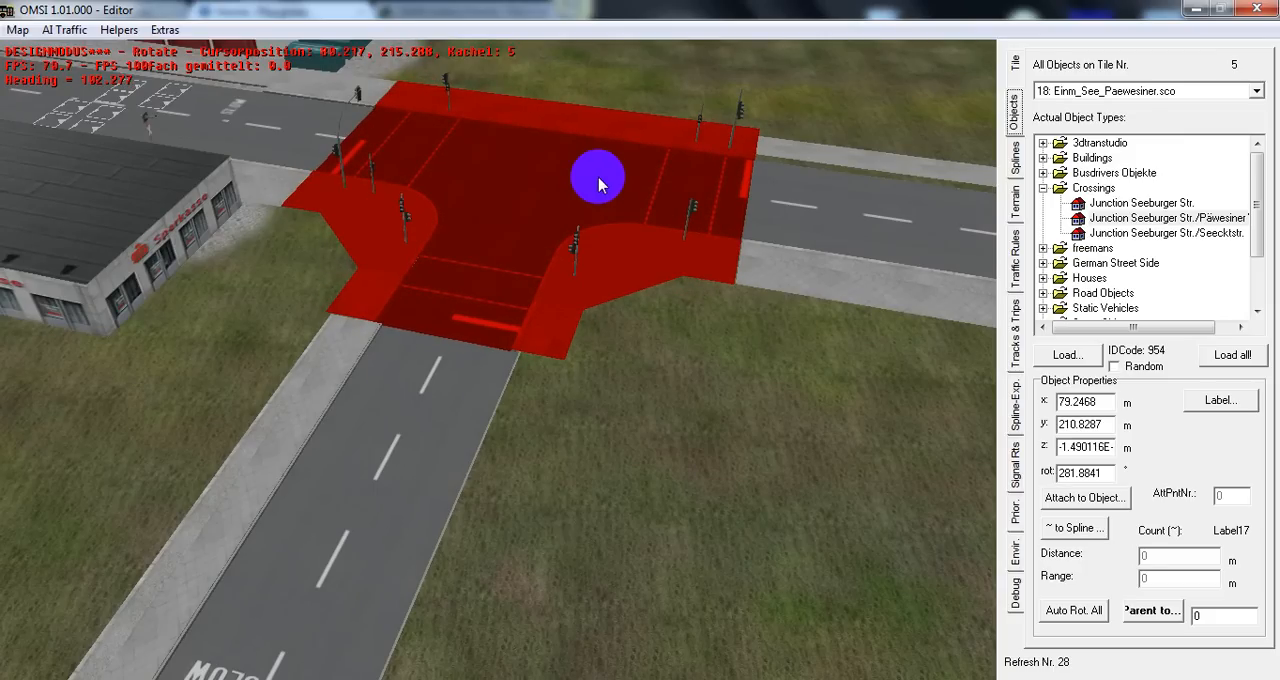
{"action": "right_click_drag", "start_coordinate": [598, 183], "coordinate": [759, 194]}
{"action": "left_click", "coordinate": [487, 435]}
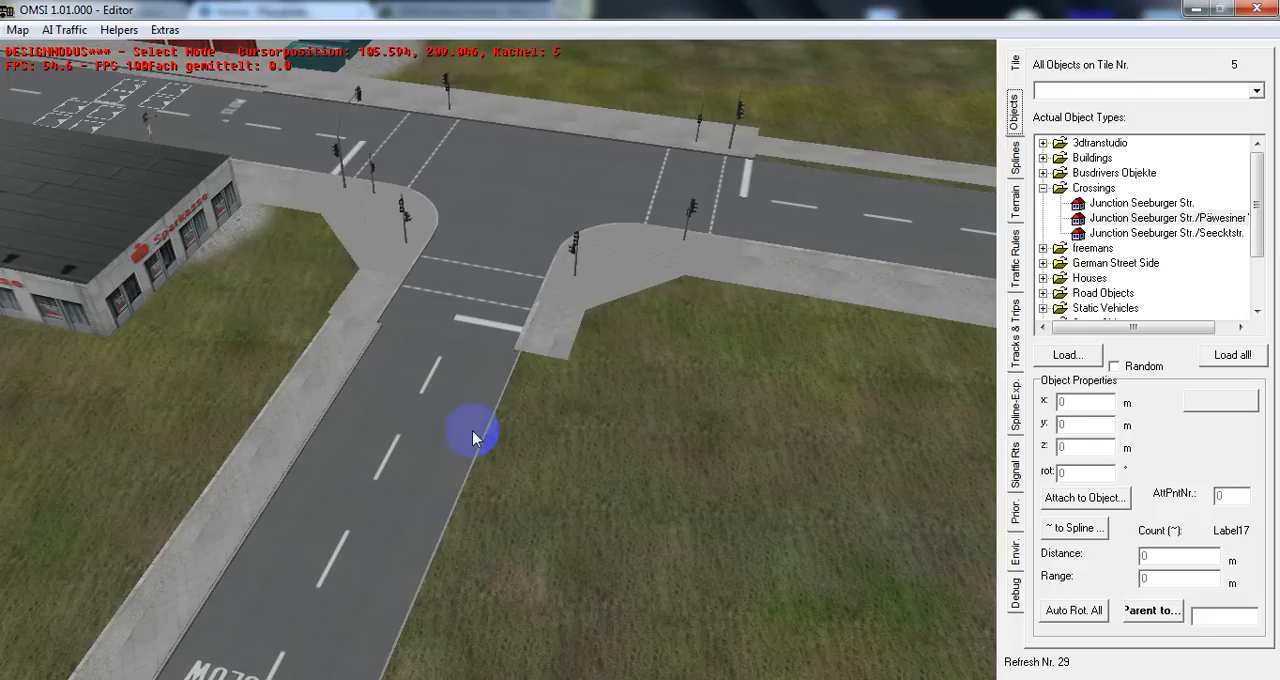
Set the length of the two-lane spline segment directly at the junction's side arm to 2 m
{"action": "left_click", "coordinate": [1018, 270]}
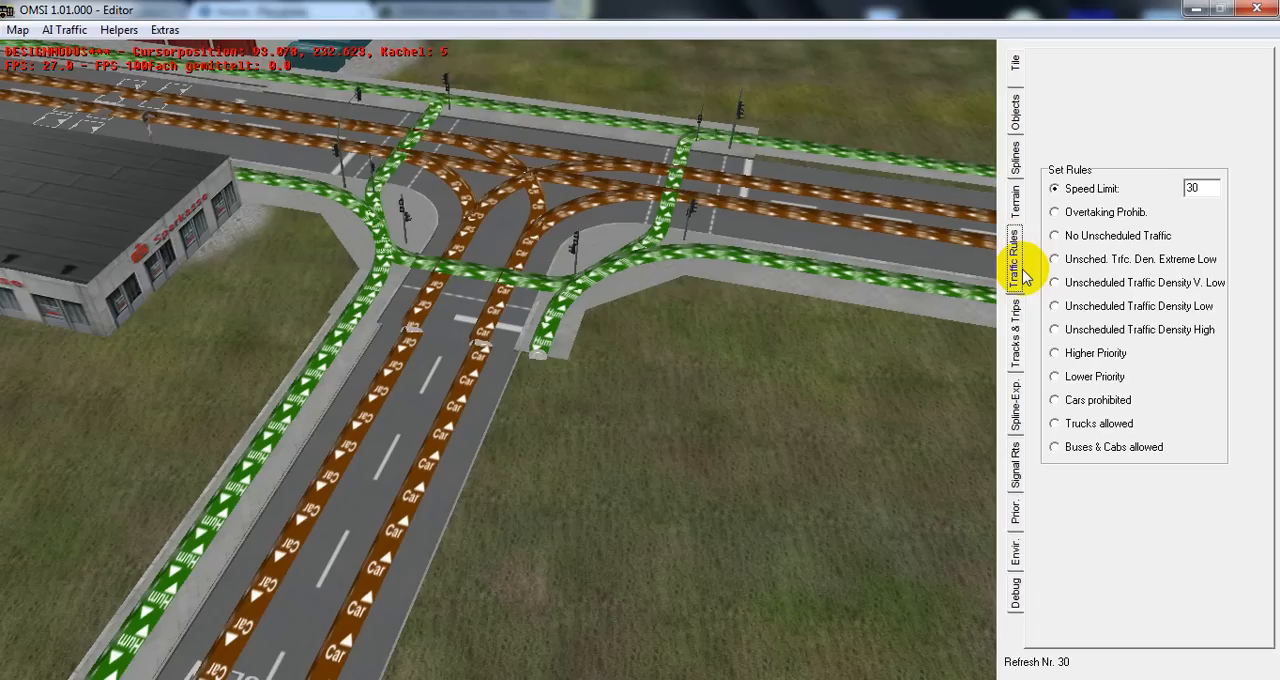
{"action": "left_click", "coordinate": [1016, 150]}
{"action": "left_click", "coordinate": [467, 444]}
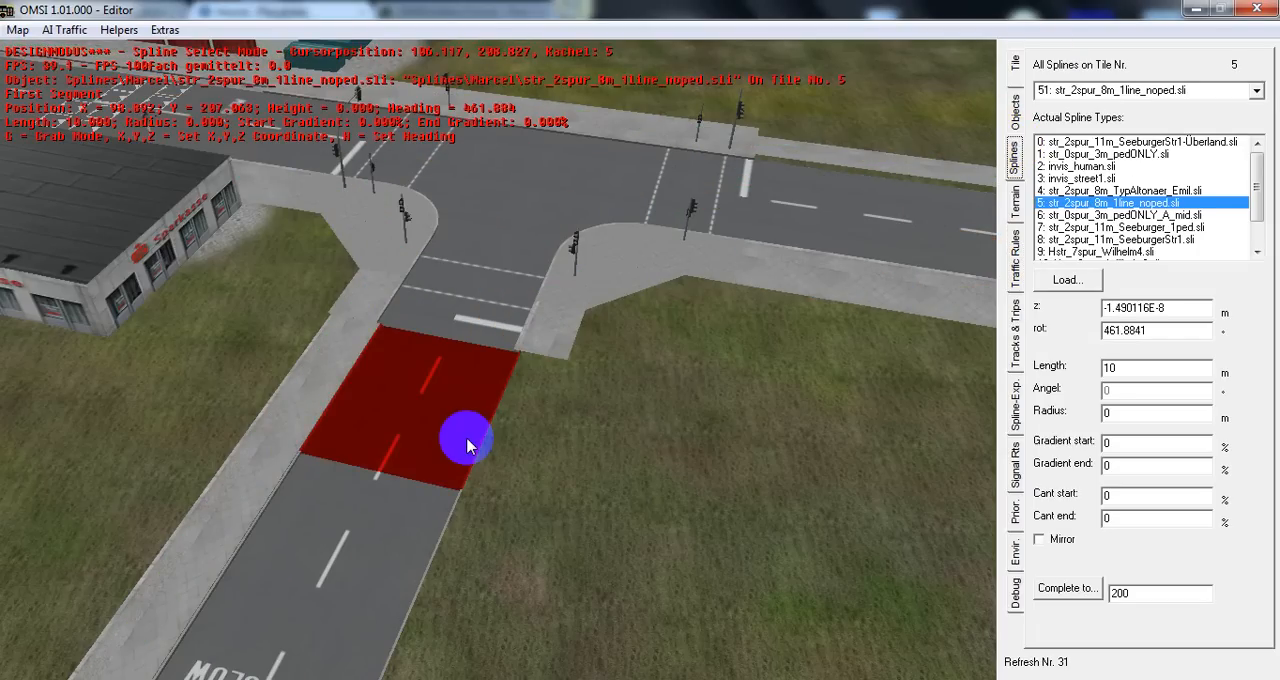
{"action": "left_click", "coordinate": [371, 555]}
{"action": "left_click", "coordinate": [483, 412]}
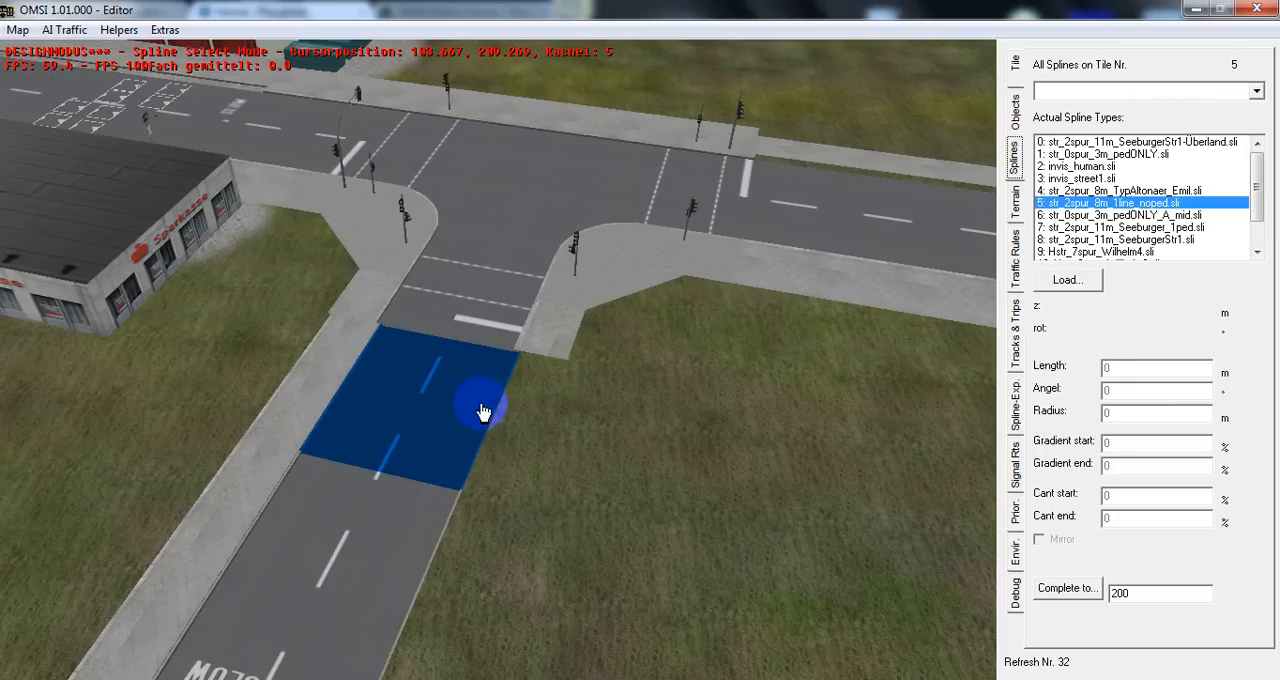
{"action": "left_click", "coordinate": [483, 411]}
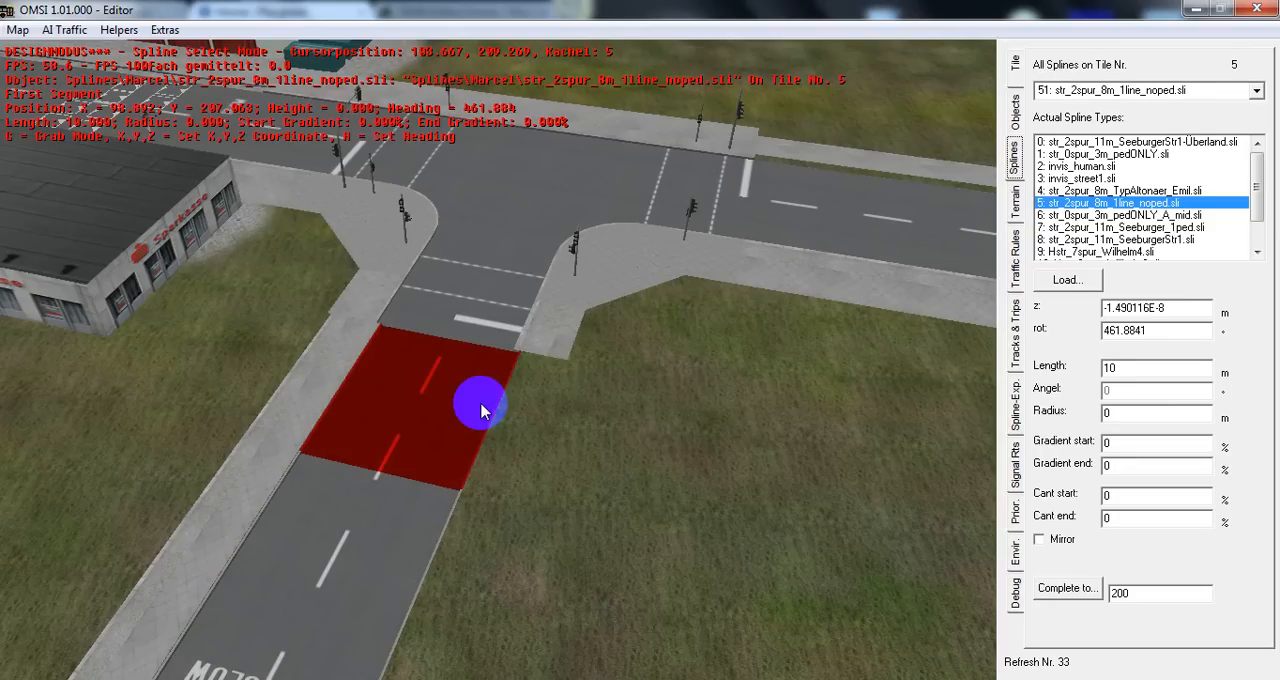
{"action": "middle_click_drag", "start_coordinate": [520, 398], "coordinate": [653, 401]}
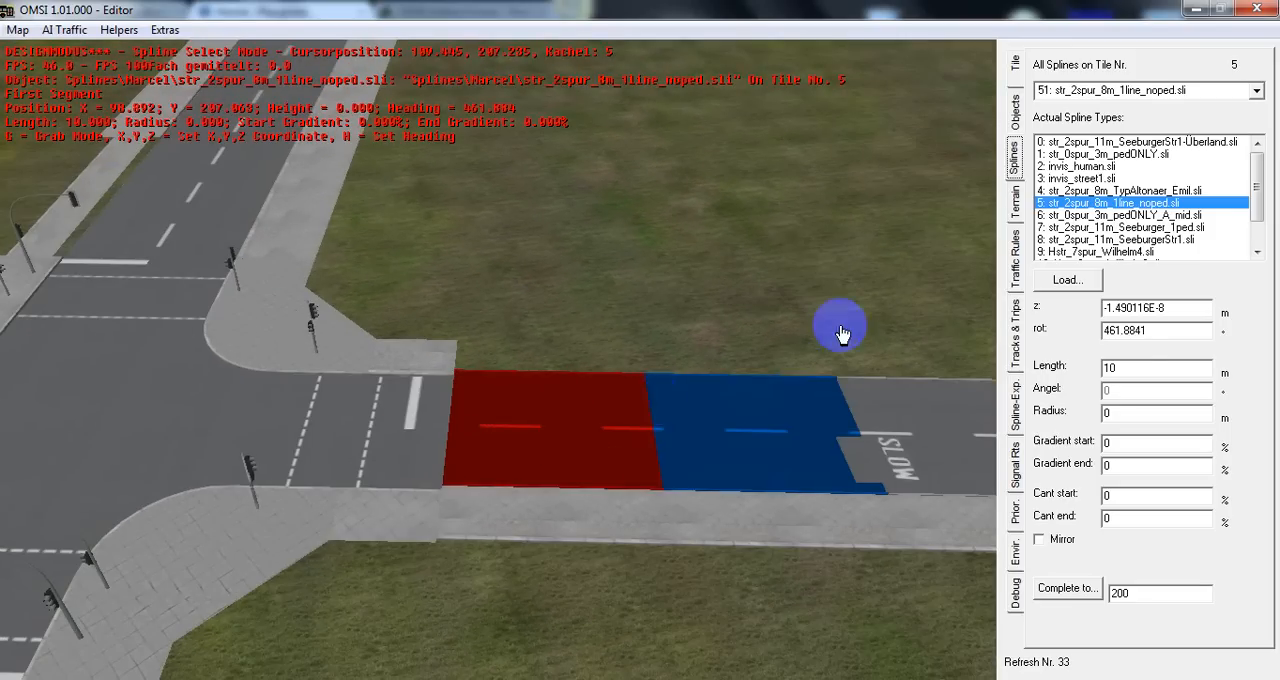
{"action": "double_click", "coordinate": [1128, 367]}
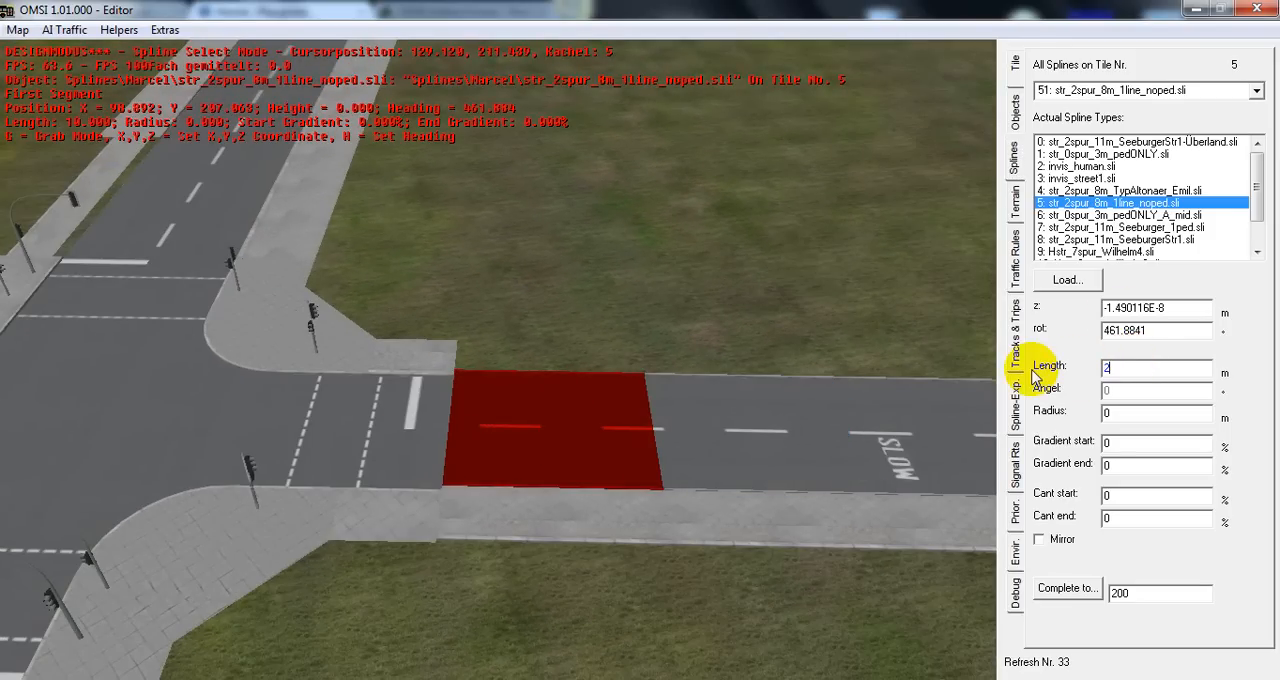
{"action": "key", "text": "Return"}
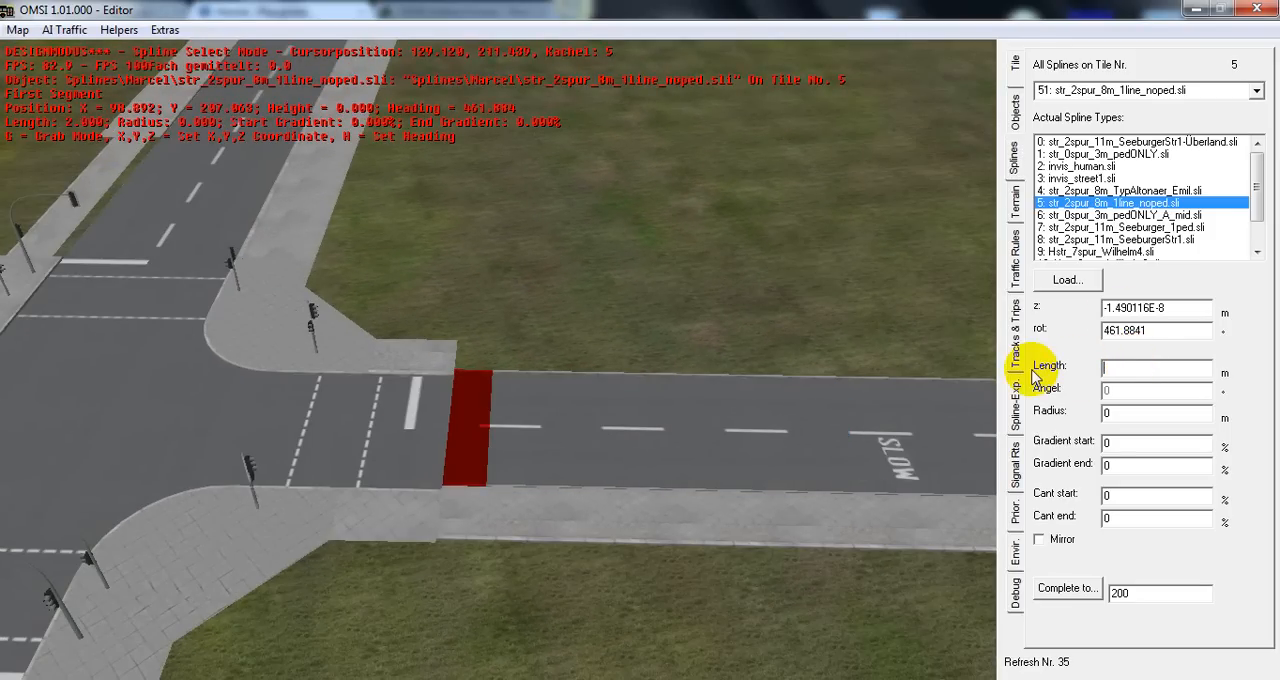
Delete the str_2spur_8m_1line_noped segments between the curved road and the junction, including the short one at the side arm
{"action": "middle_click_drag", "start_coordinate": [750, 157], "coordinate": [803, 163]}
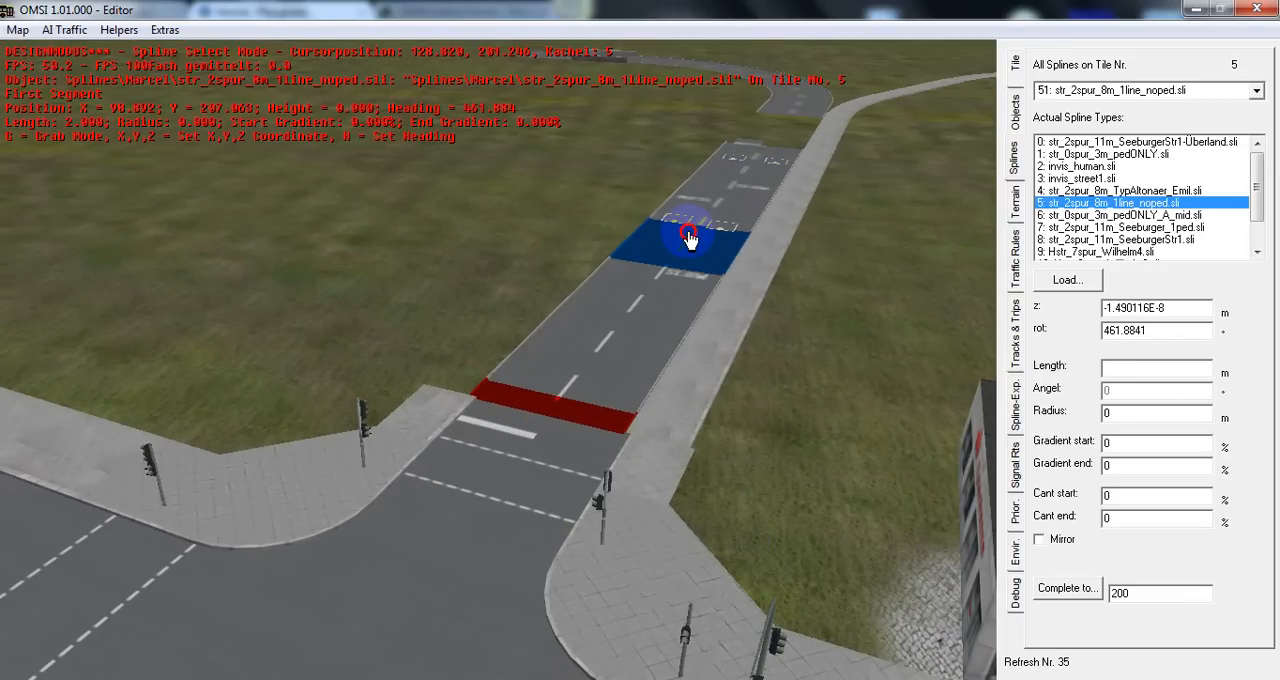
{"action": "left_click", "coordinate": [690, 240]}
{"action": "left_click", "coordinate": [690, 240]}
{"action": "left_click", "coordinate": [690, 240]}
{"action": "left_click", "coordinate": [690, 240]}
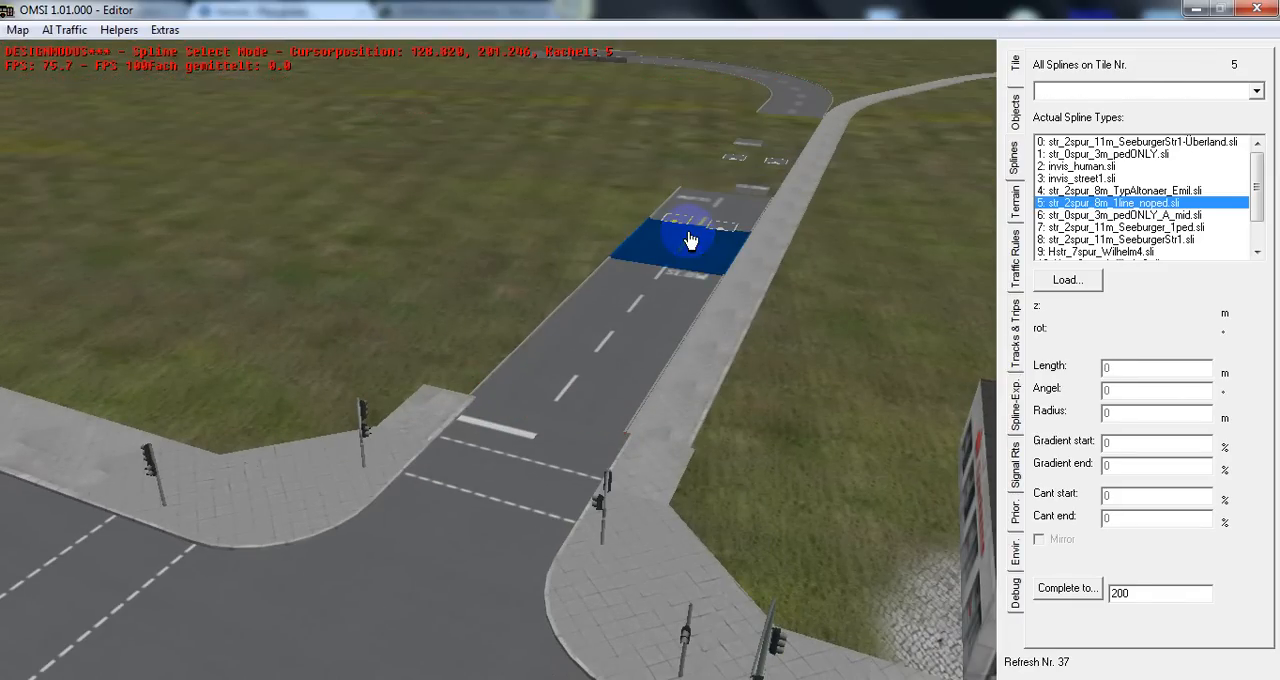
{"action": "left_click", "coordinate": [643, 318]}
{"action": "key", "text": "Delete"}
{"action": "left_click", "coordinate": [643, 318]}
{"action": "key", "text": "Delete"}
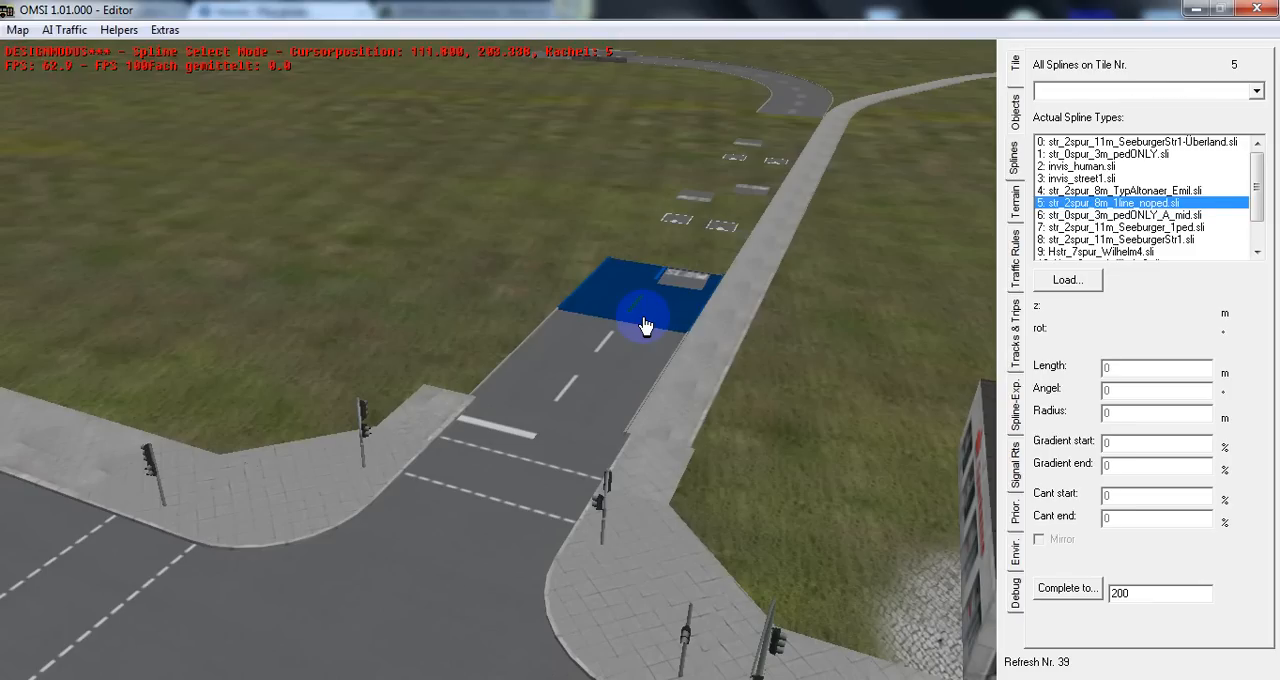
{"action": "left_click", "coordinate": [643, 318]}
{"action": "key", "text": "Delete"}
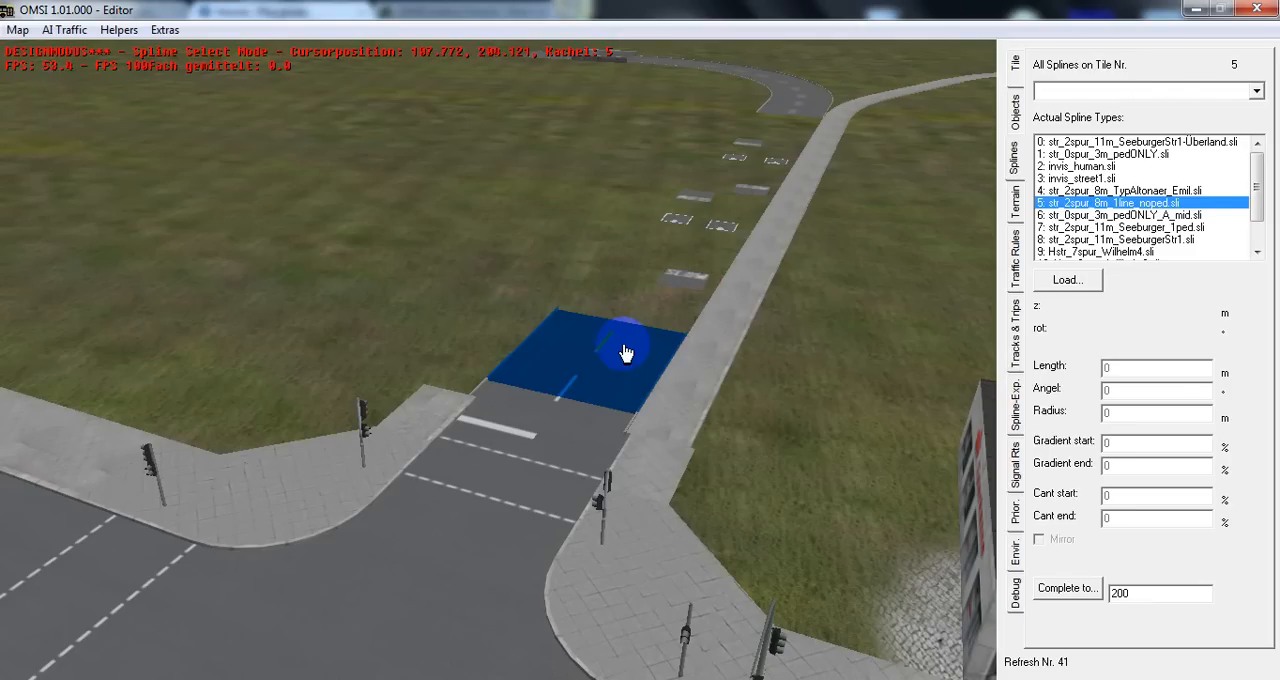
{"action": "left_click", "coordinate": [624, 352]}
{"action": "key", "text": "Delete"}
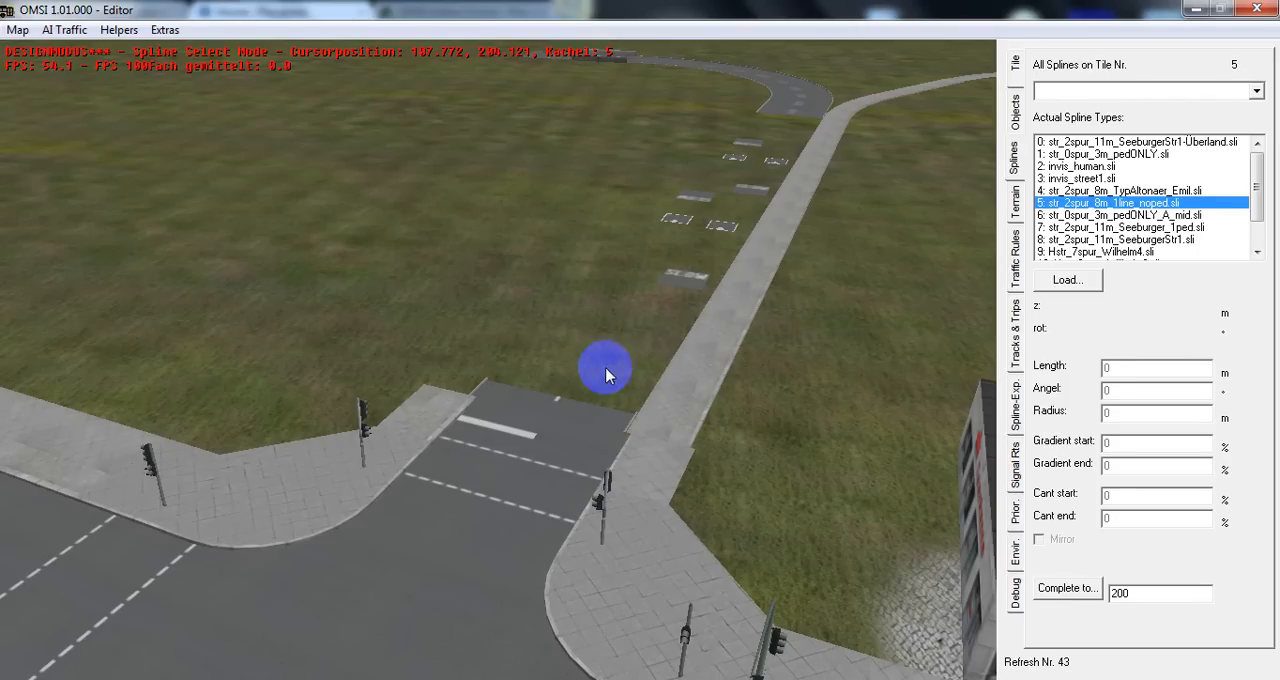
{"action": "left_click", "coordinate": [573, 412]}
{"action": "key", "text": "Delete"}
Delete the sidewalk spline segment adjoining the junction's side arm on the Sparkasse side
{"action": "middle_click_drag", "start_coordinate": [573, 412], "coordinate": [308, 445]}
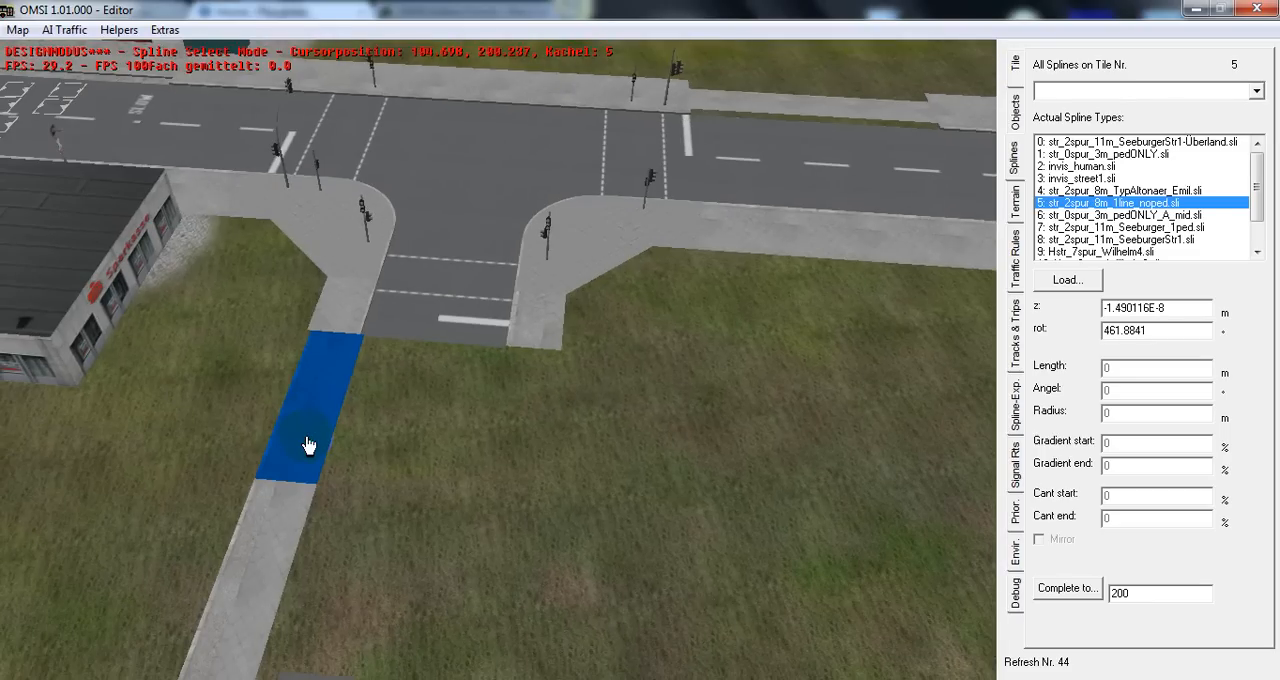
{"action": "left_click", "coordinate": [308, 445]}
{"action": "key", "text": "Delete"}
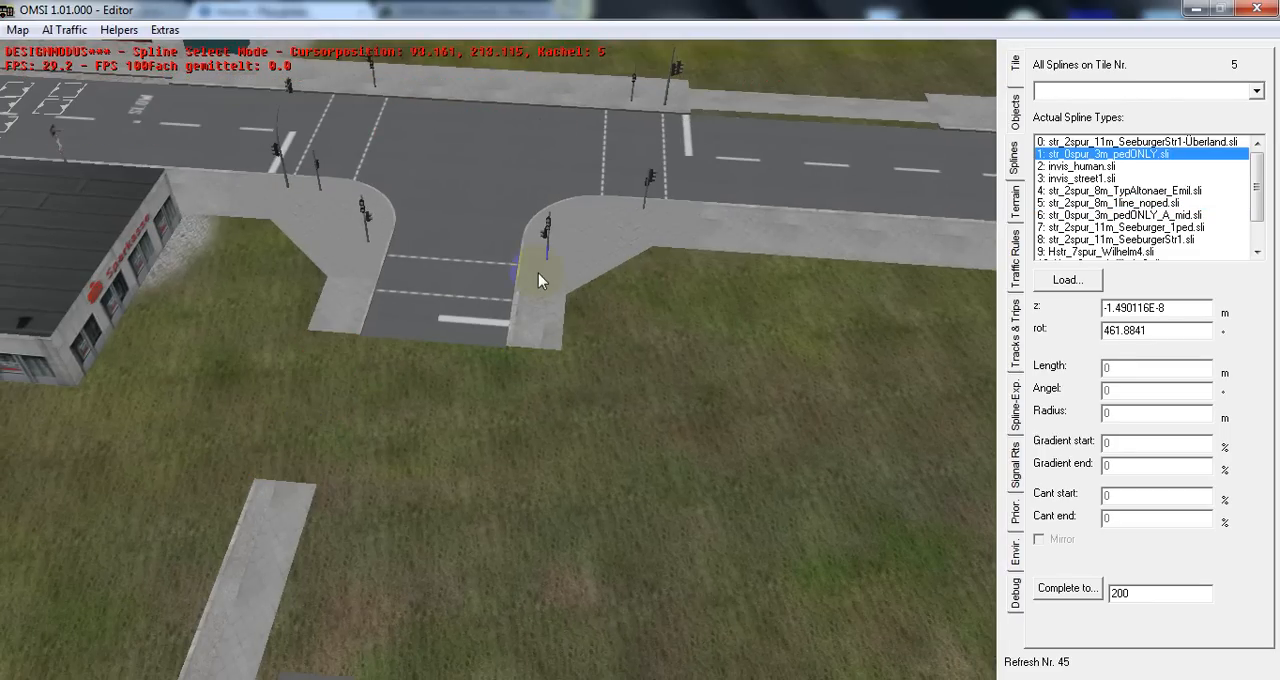
Attach a 10 m str_2spur_8m_1line_noped spline to the junction's side arm and check its car paths in the tracks view
{"action": "left_click", "coordinate": [1070, 202]}
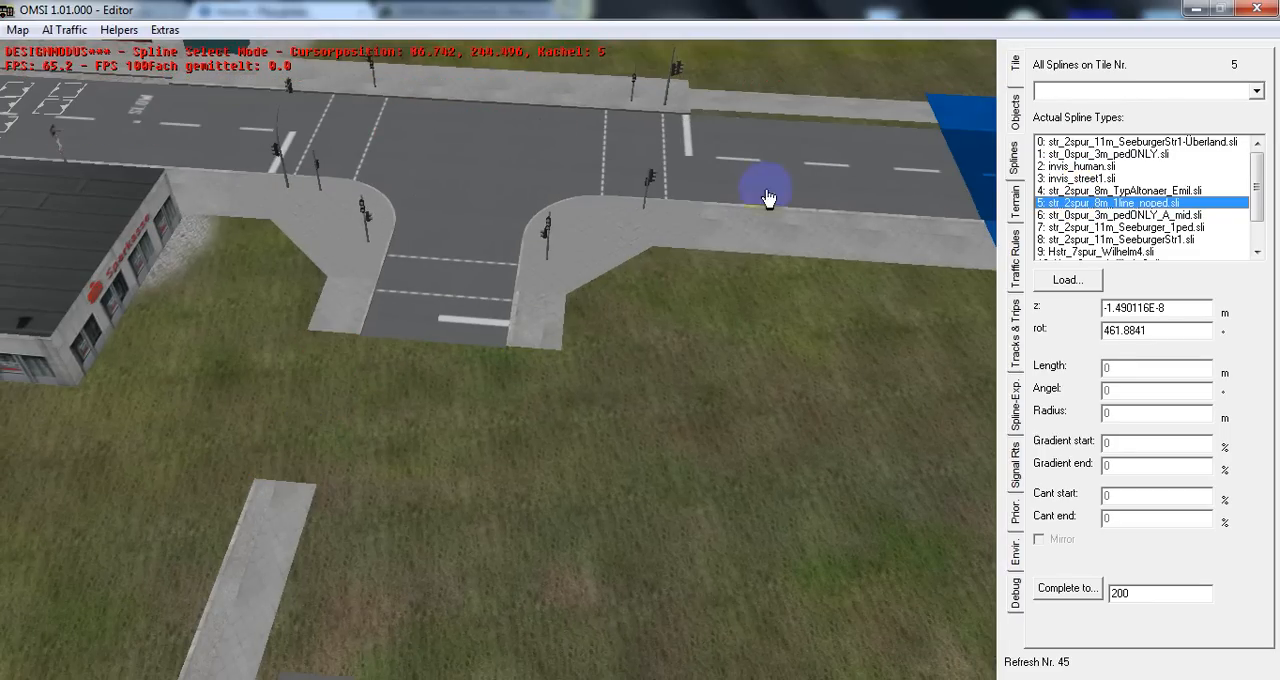
{"action": "key", "text": "n"}
{"action": "left_click", "coordinate": [409, 379]}
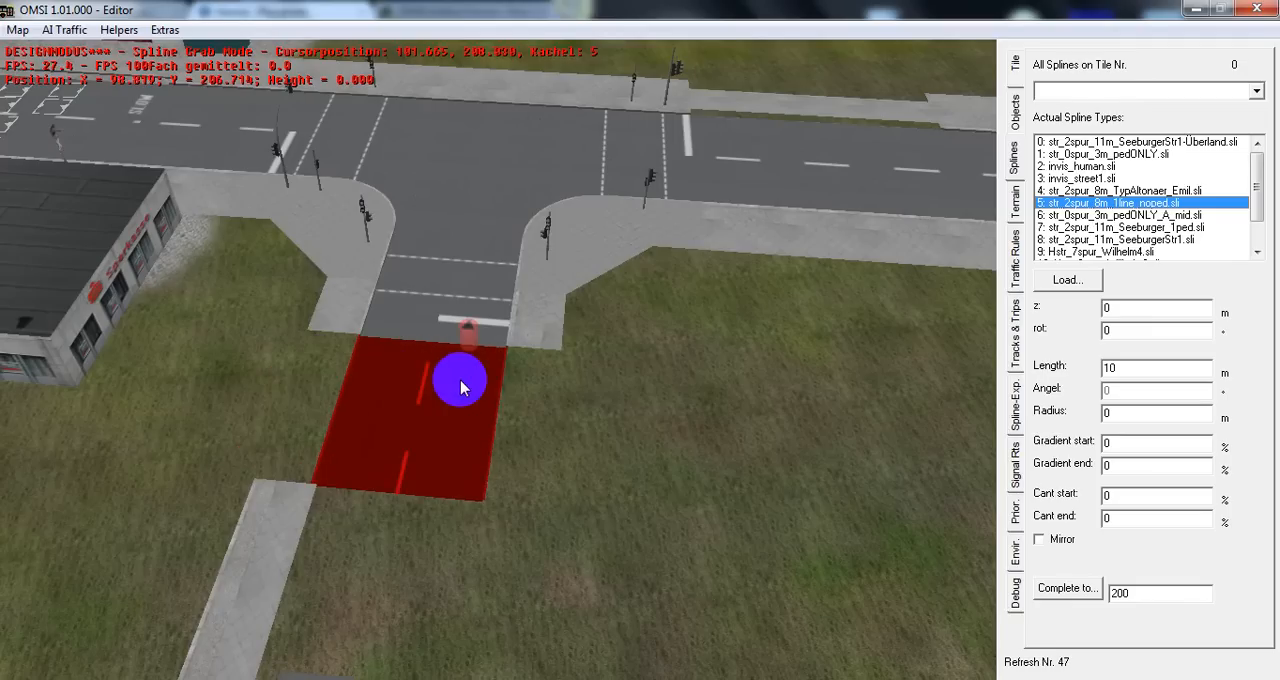
{"action": "left_click", "coordinate": [461, 388]}
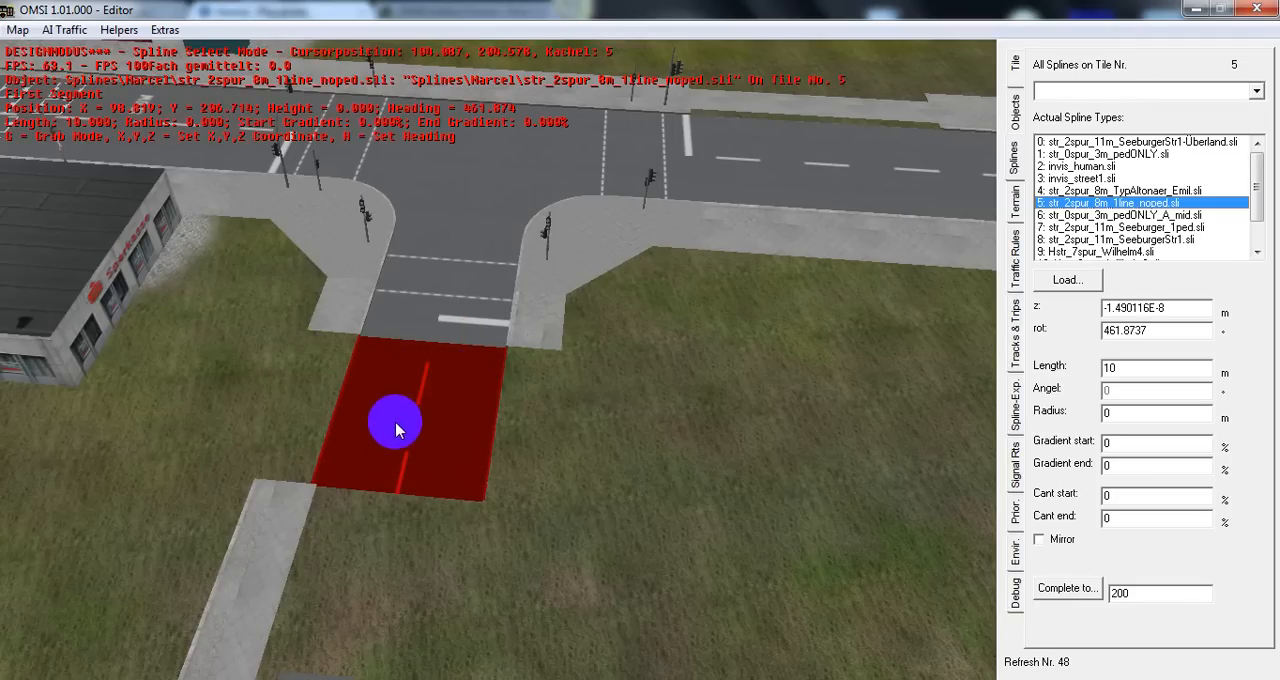
{"action": "left_click", "coordinate": [1015, 332]}
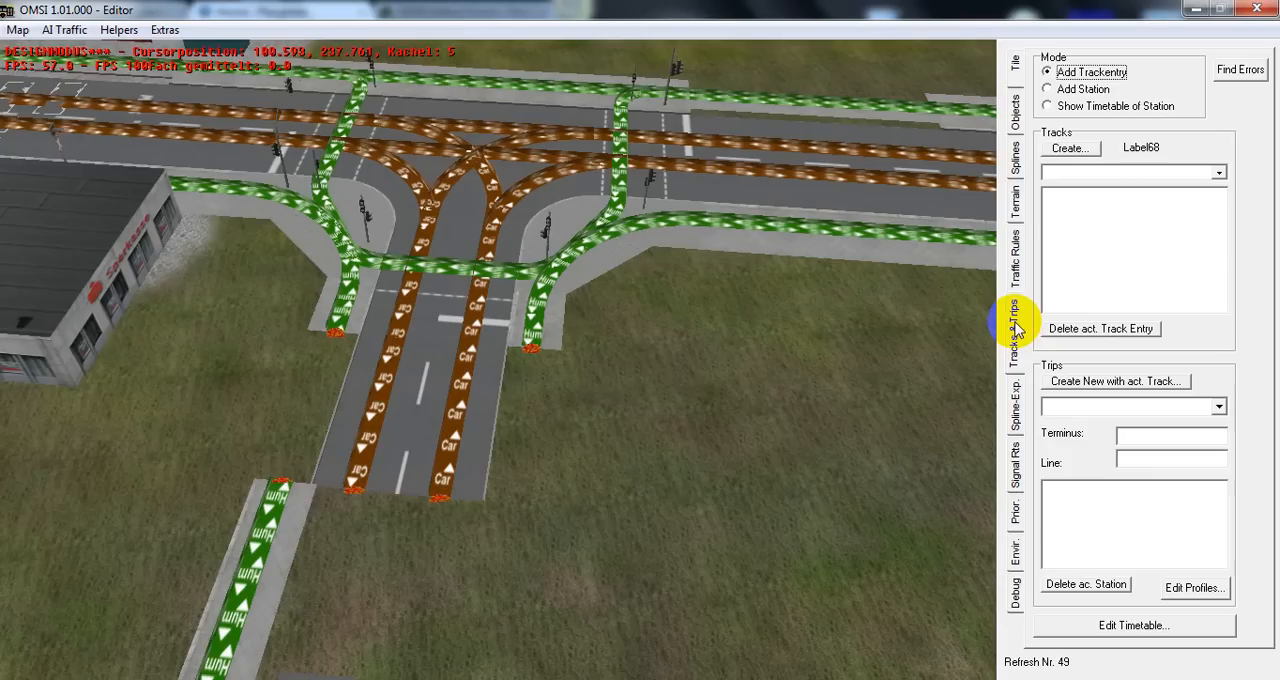
{"action": "left_click", "coordinate": [1013, 190]}
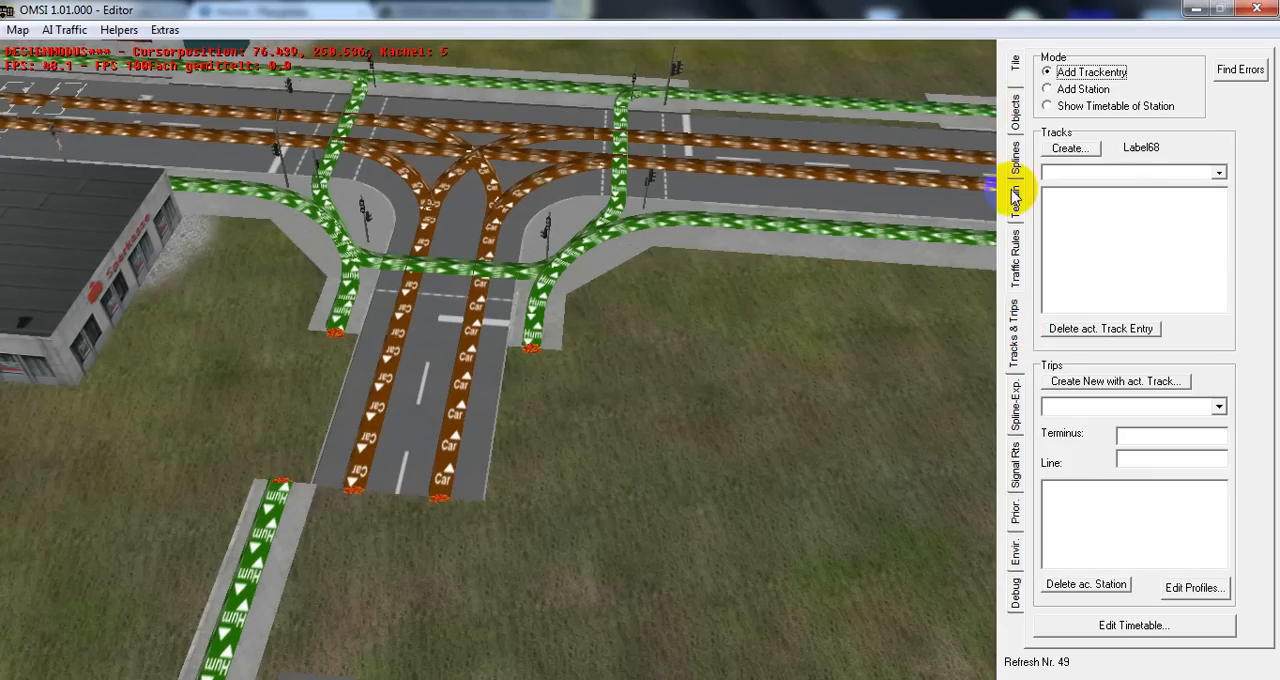
Extend the side road toward the curved road with consecutive 10 m str_2spur_8m_1line_noped segments
{"action": "left_click", "coordinate": [1012, 165]}
{"action": "middle_click_drag", "start_coordinate": [452, 330], "coordinate": [633, 286]}
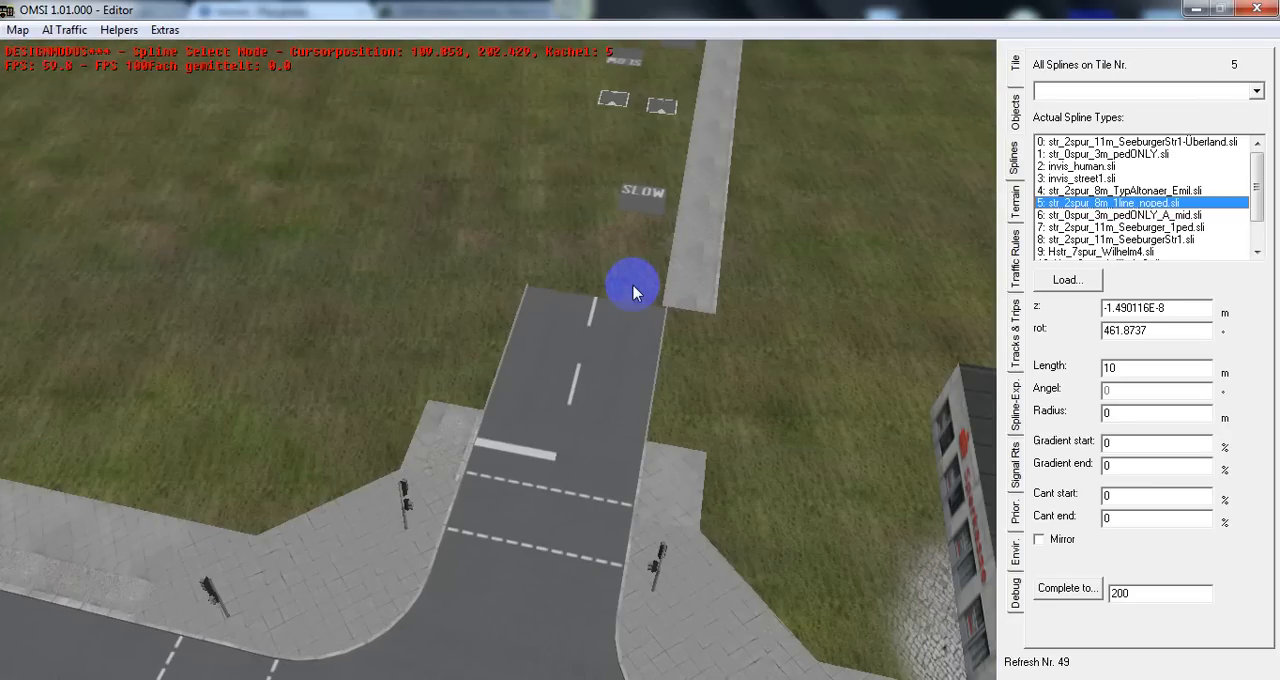
{"action": "left_click", "coordinate": [633, 291]}
{"action": "left_click_drag", "start_coordinate": [633, 291], "coordinate": [561, 296]}
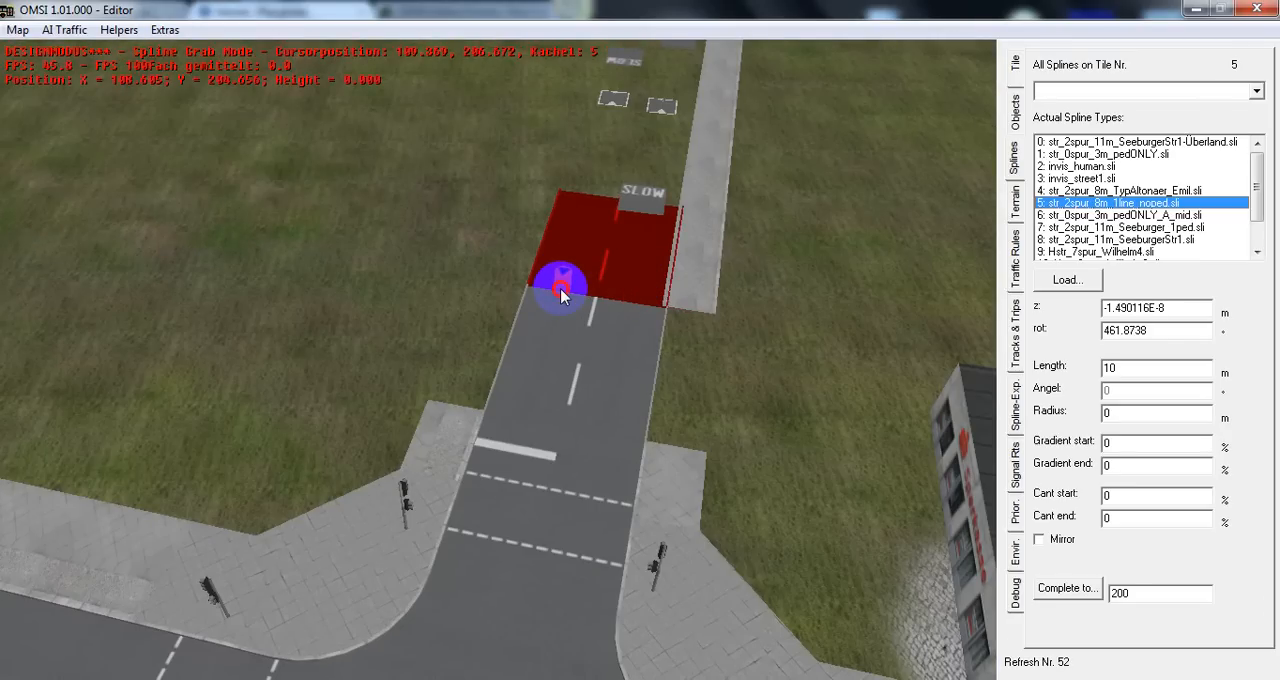
{"action": "left_click", "coordinate": [561, 291]}
{"action": "middle_click_drag", "start_coordinate": [600, 157], "coordinate": [607, 136]}
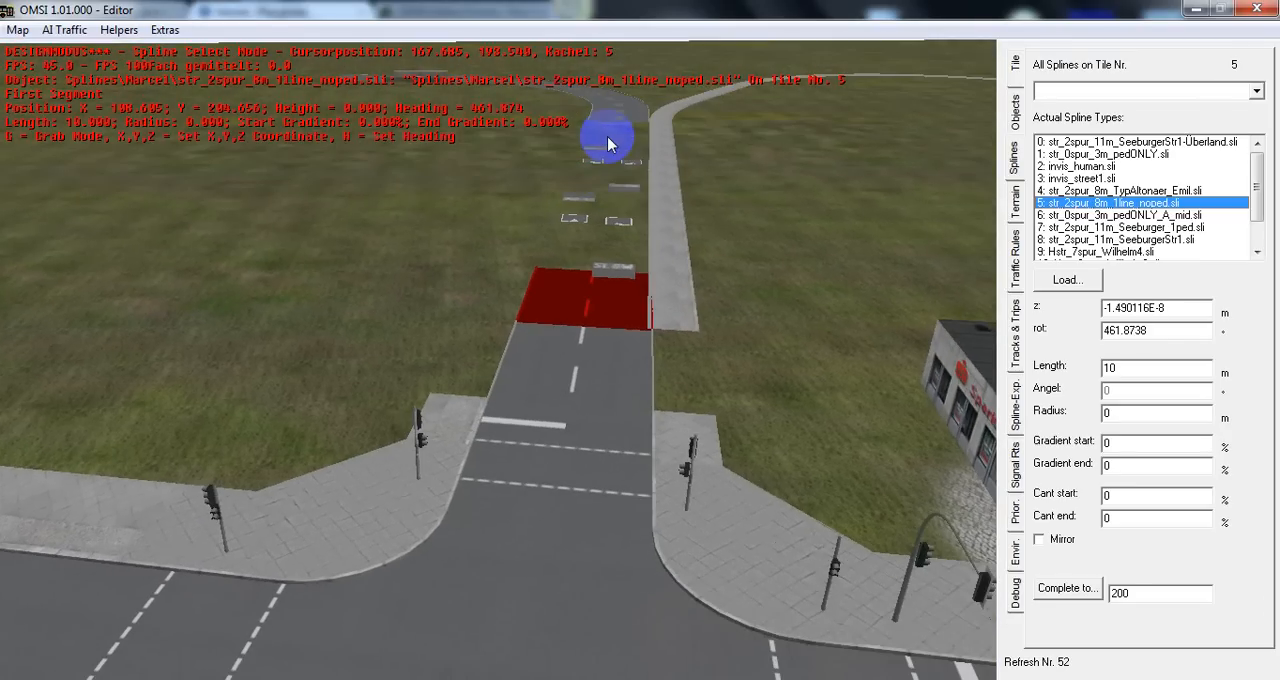
{"action": "left_click", "coordinate": [607, 136]}
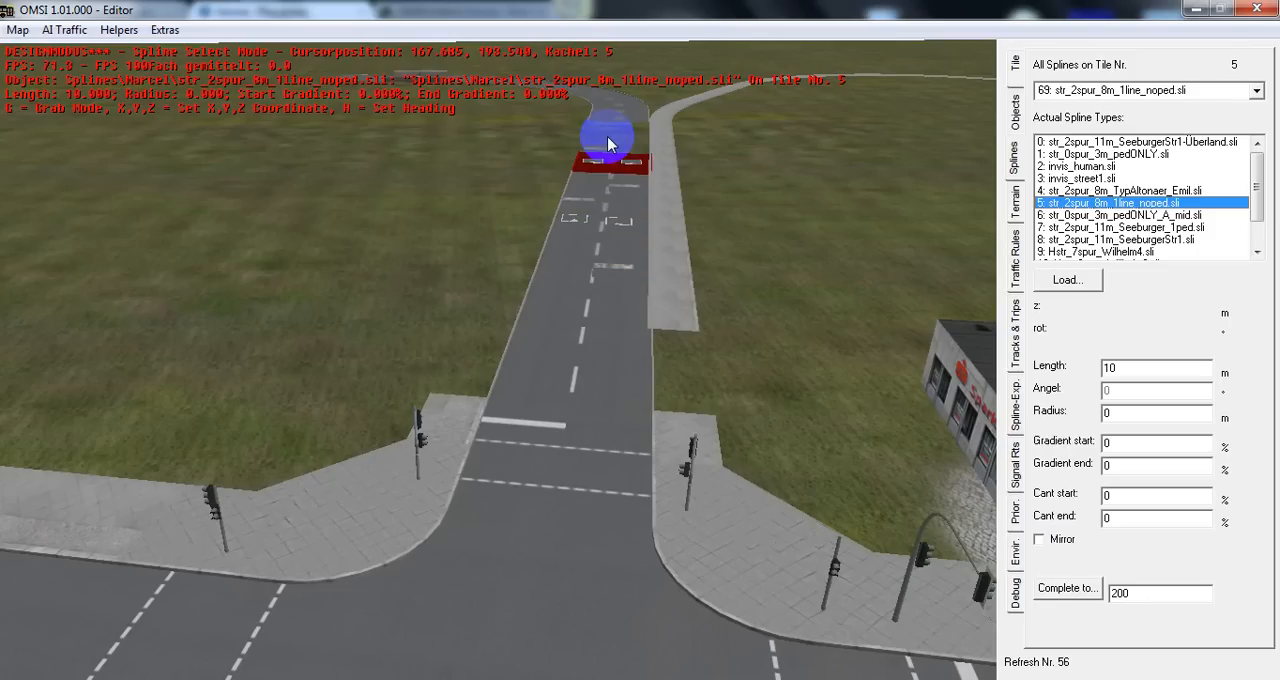
Try to bridge the gap between the new road's end and the old road piece with the Complete to function
{"action": "left_click", "coordinate": [1087, 593]}
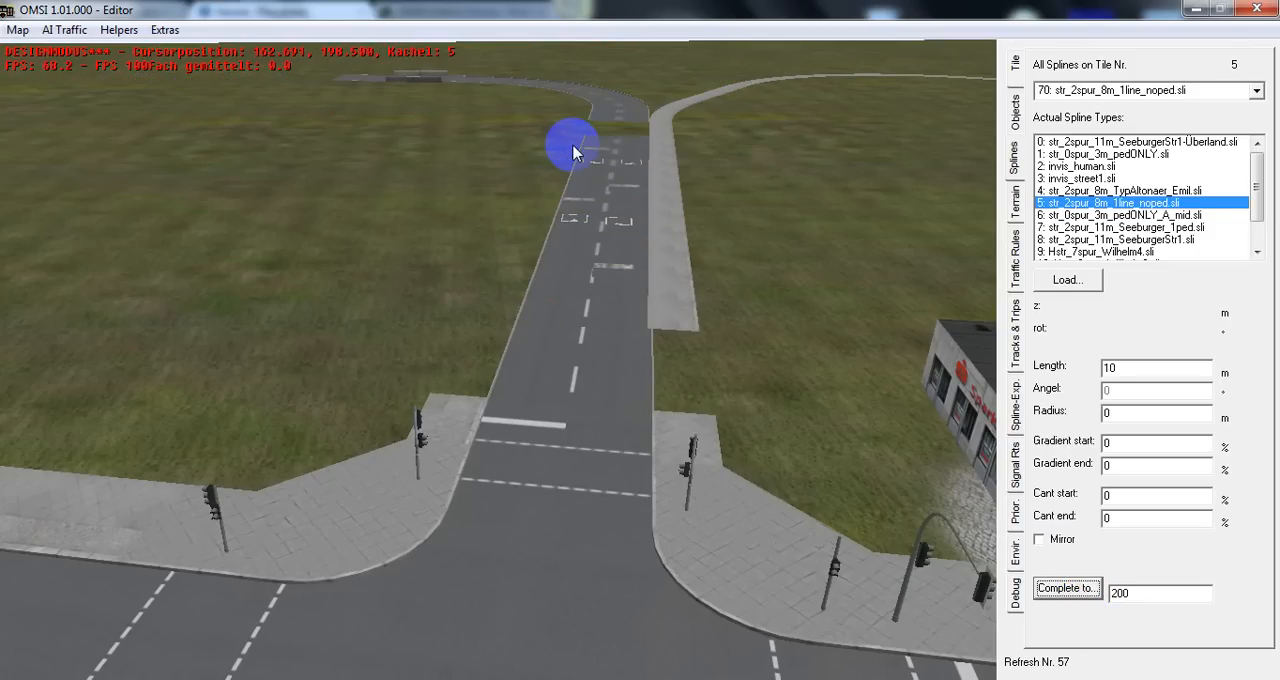
{"action": "scroll", "coordinate": [573, 147], "scroll_direction": "up", "scroll_amount": 5}
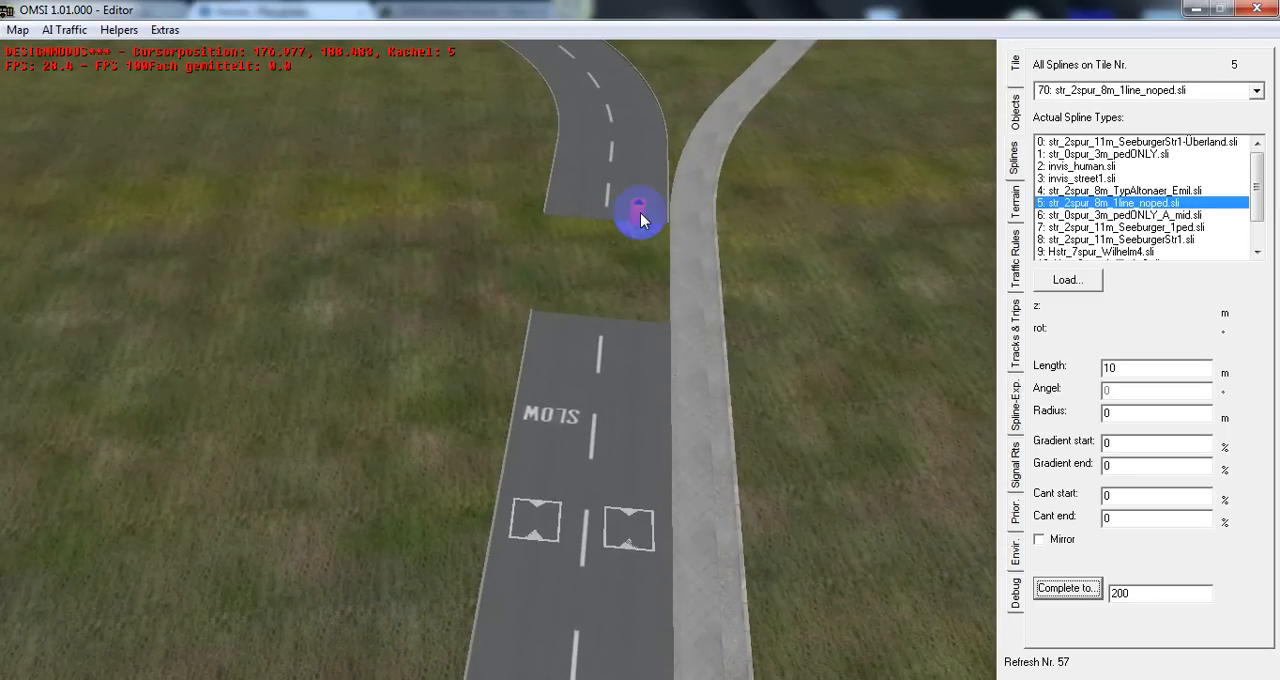
{"action": "left_click", "coordinate": [647, 316]}
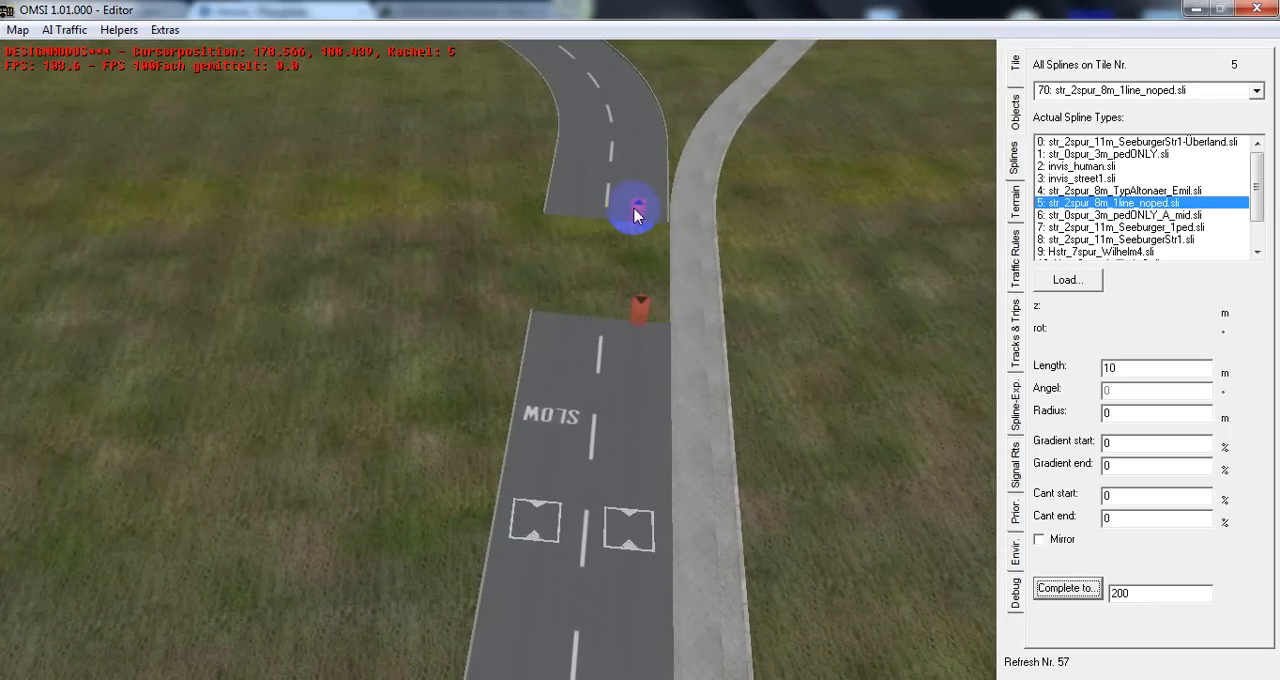
{"action": "left_click", "coordinate": [634, 213]}
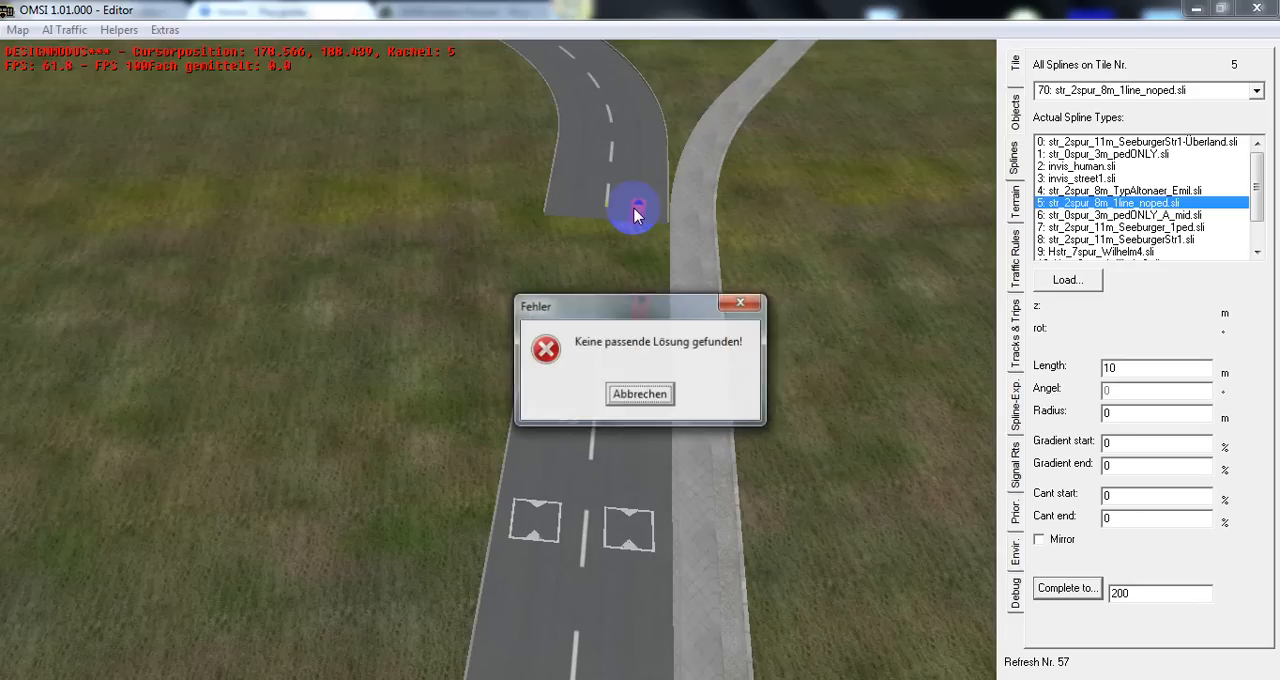
{"action": "left_click", "coordinate": [637, 395]}
Attach another 10 m str_2spur_8m_1line_noped segment to the new road's end to fill the gap
{"action": "left_click", "coordinate": [600, 166]}
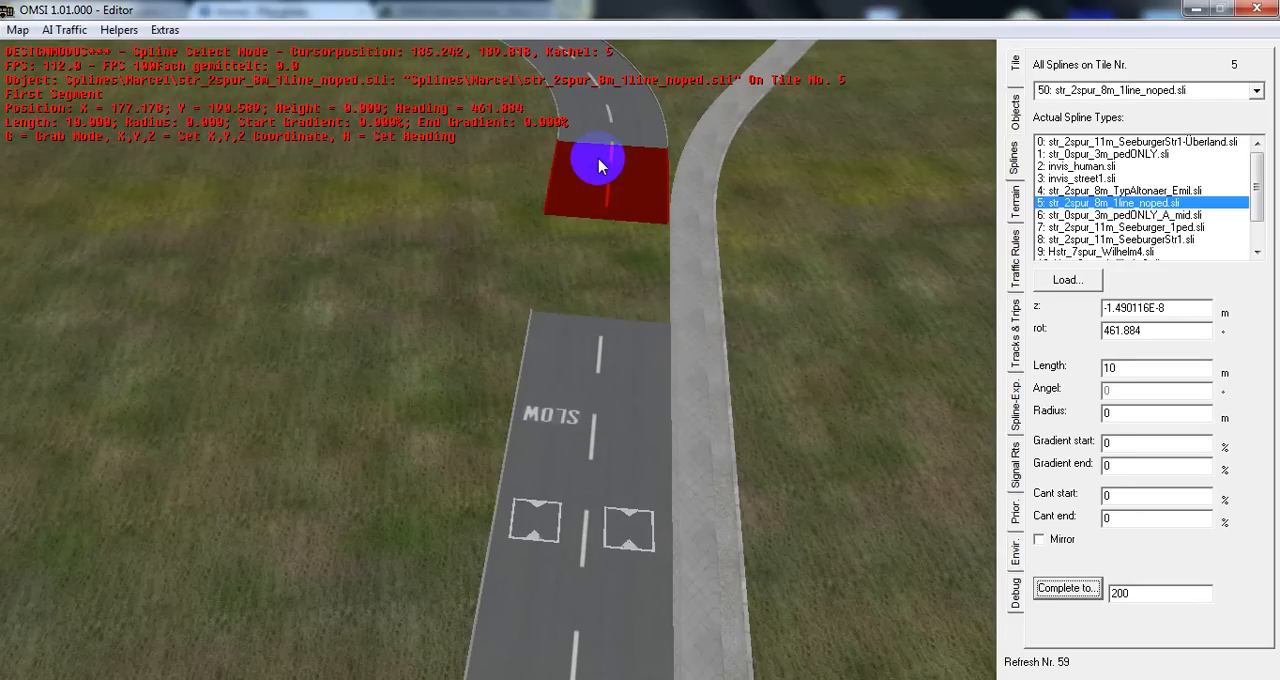
{"action": "left_click", "coordinate": [606, 174]}
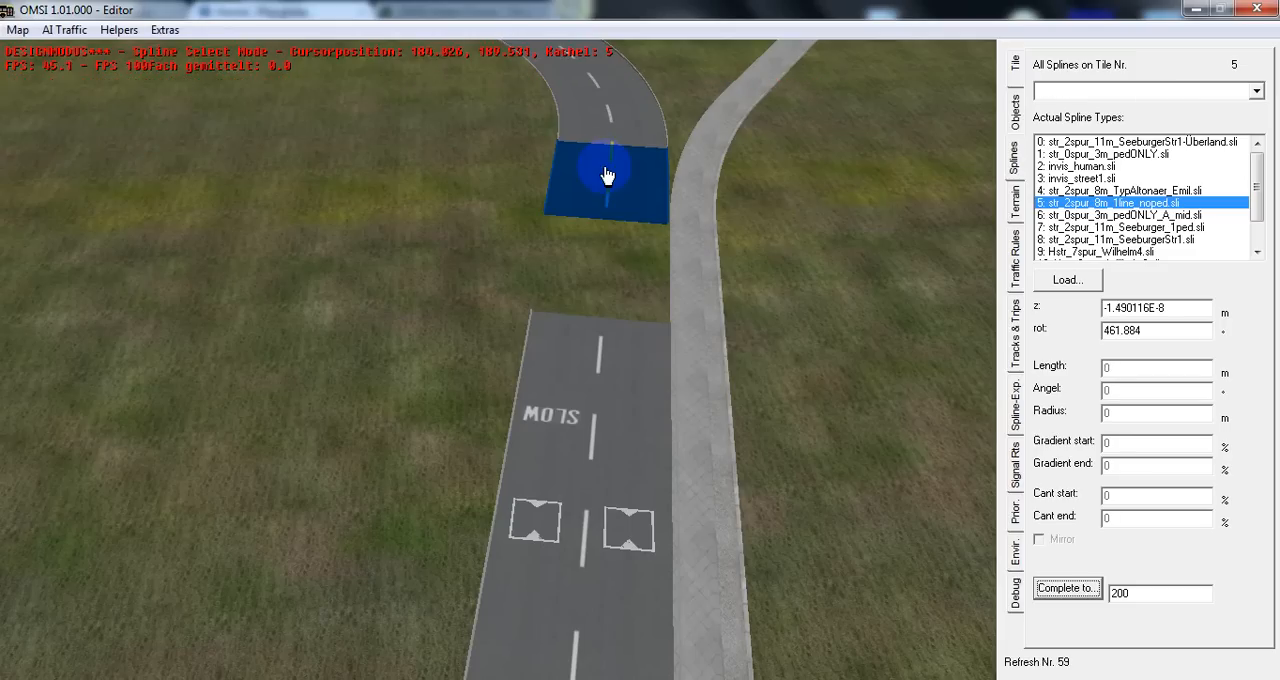
{"action": "left_click", "coordinate": [603, 273]}
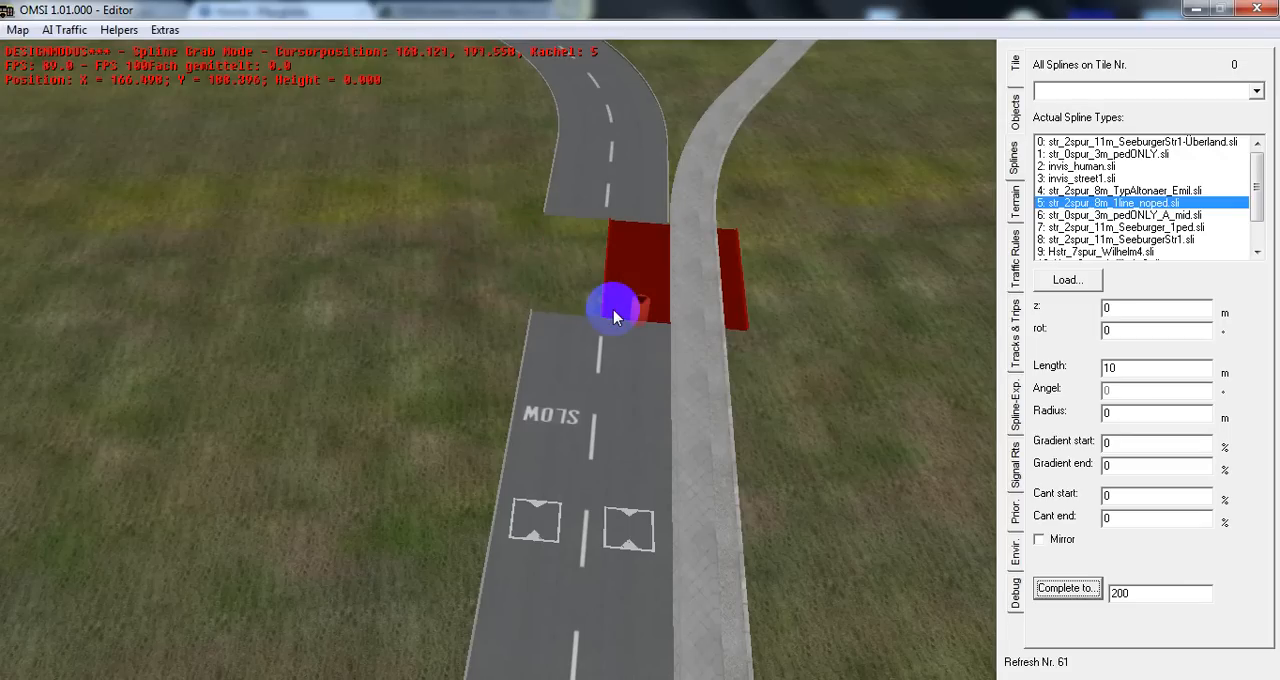
{"action": "left_click", "coordinate": [558, 318]}
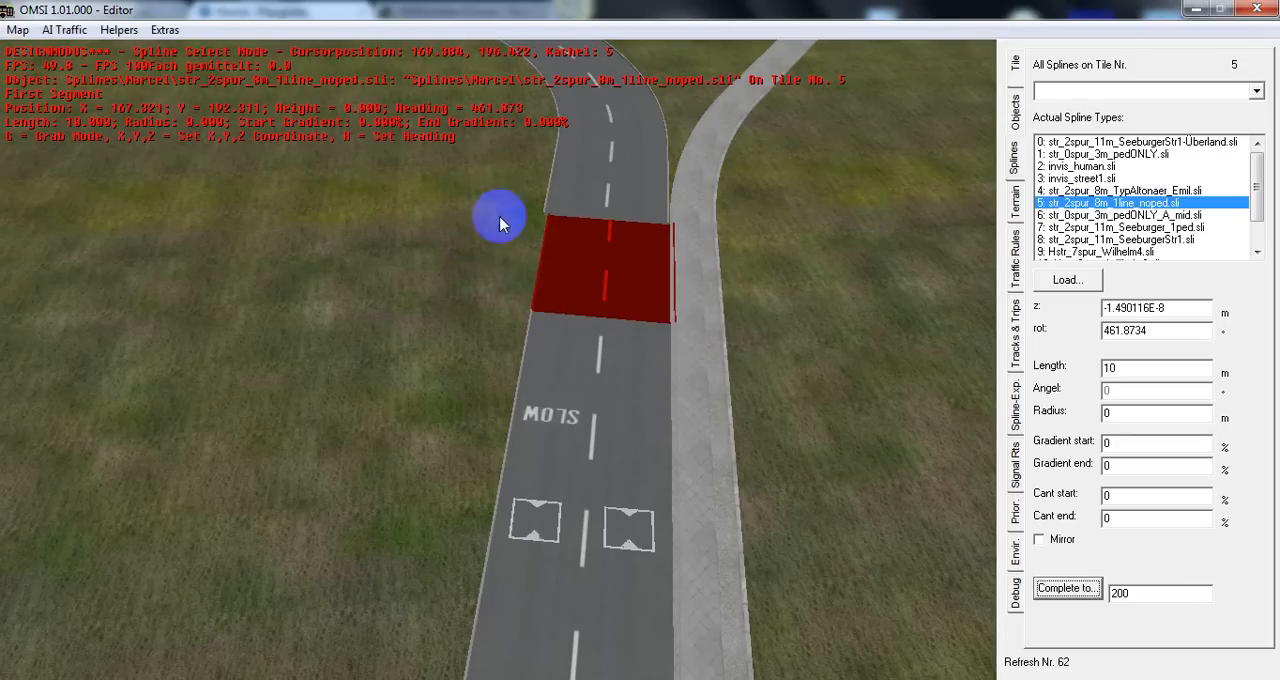
Delete the curved spline beyond the filled gap and snap the old straight segment onto the new road's end
{"action": "key", "text": "Up"}
{"action": "left_click", "coordinate": [627, 263]}
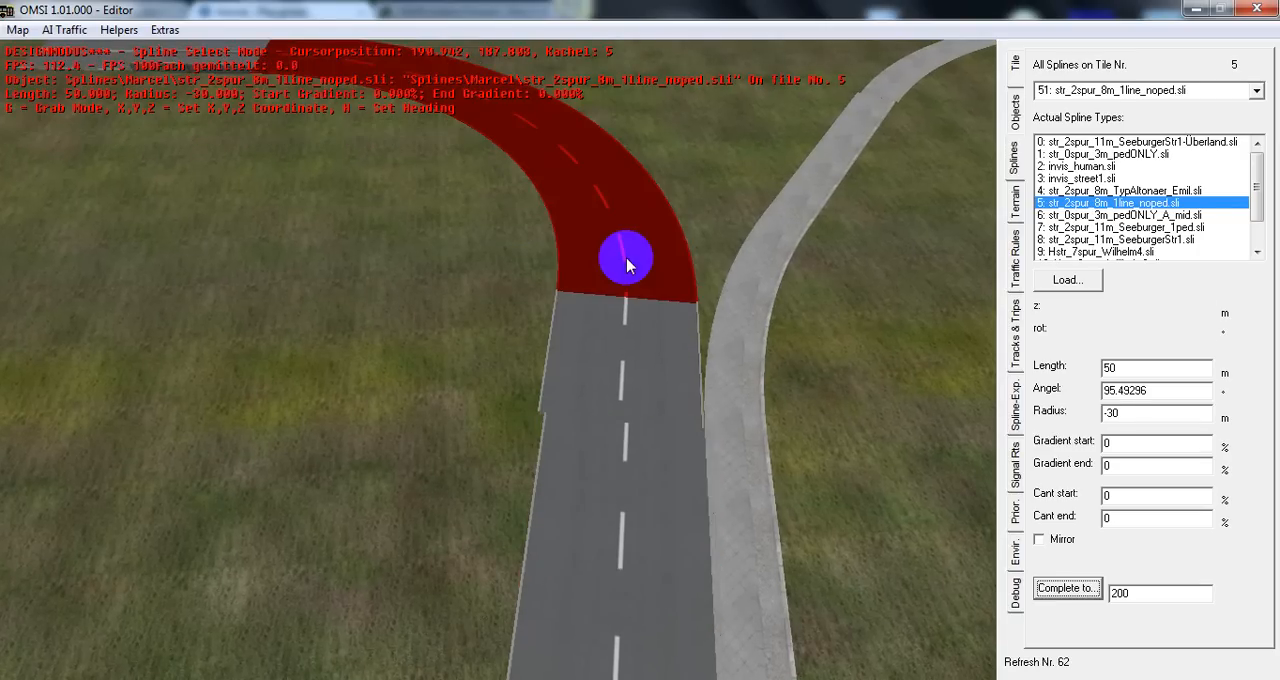
{"action": "key", "text": "Delete"}
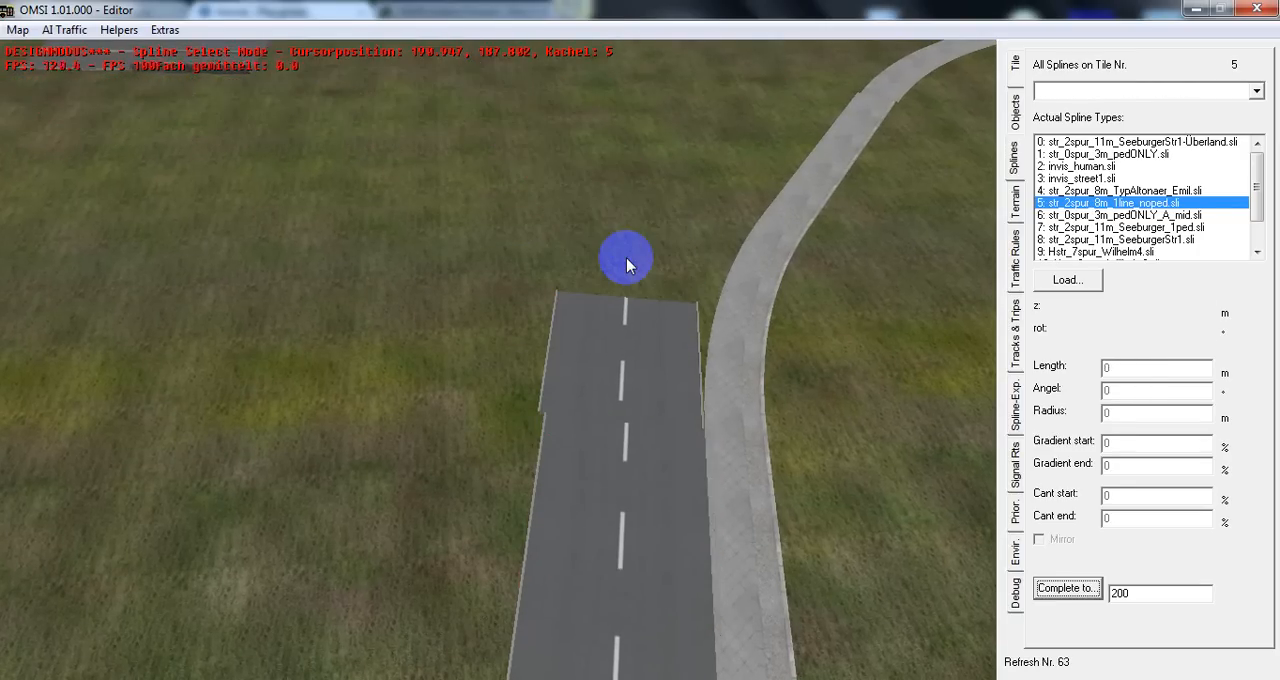
{"action": "left_click", "coordinate": [603, 400]}
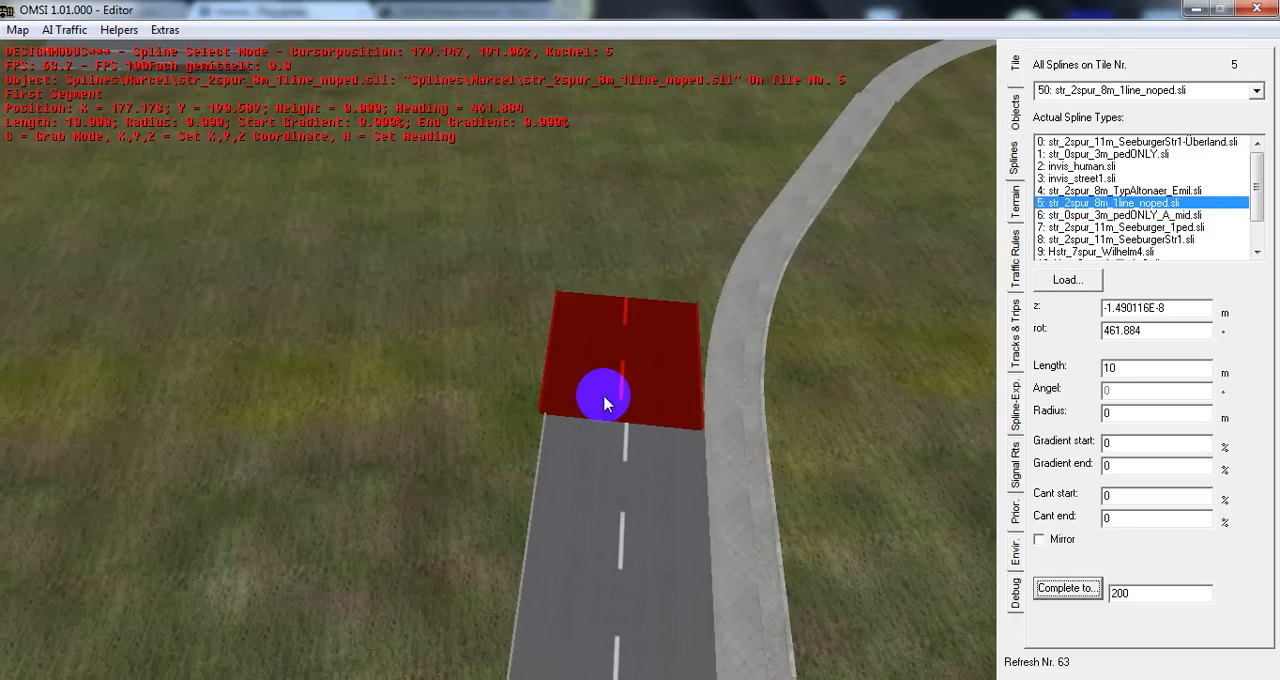
{"action": "left_click", "coordinate": [497, 285]}
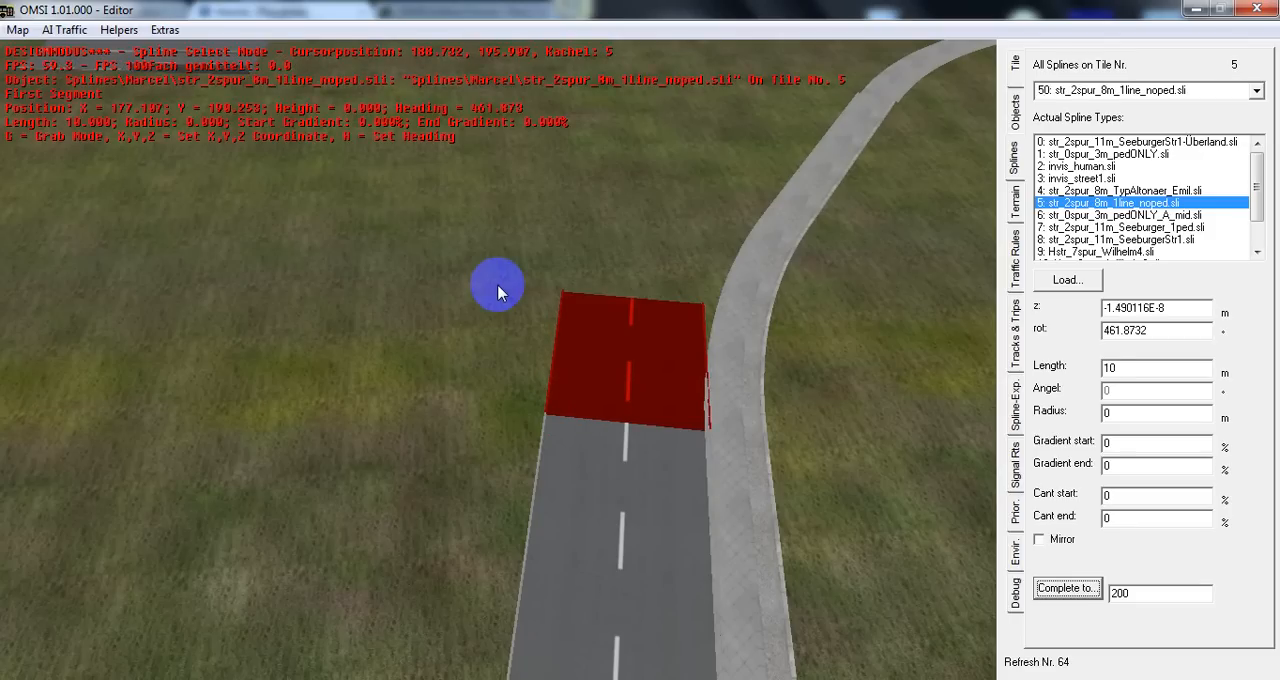
Attach a 10 m str_2spur_8m_1line_noped segment to the separate road piece and join it to the main road's end with Complete to
{"action": "middle_click_drag", "start_coordinate": [497, 285], "coordinate": [925, 268]}
{"action": "key", "text": "Right"}
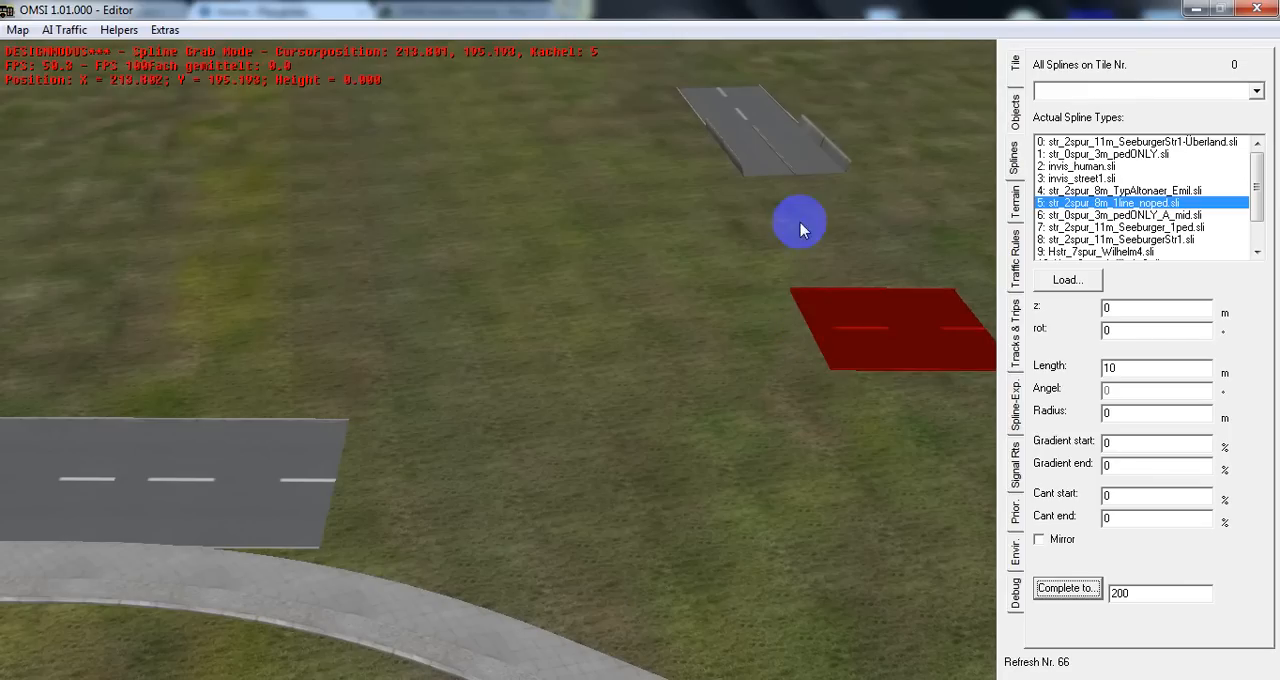
{"action": "left_click", "coordinate": [836, 197]}
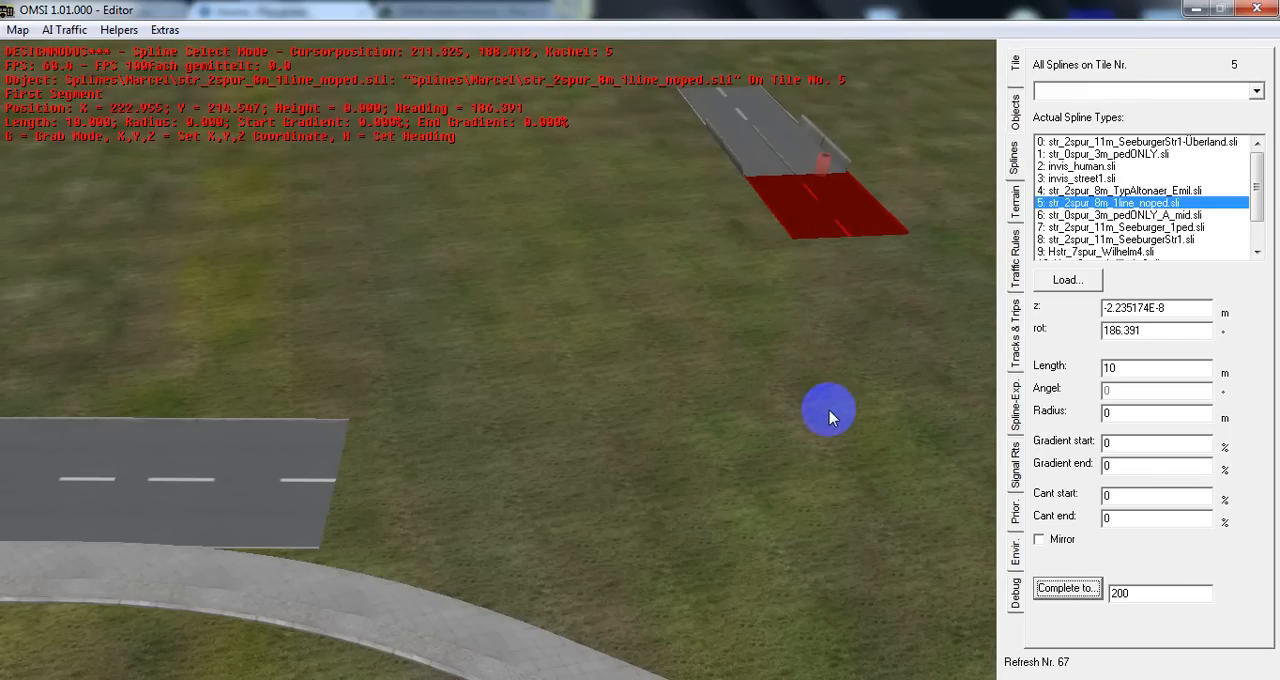
{"action": "left_click", "coordinate": [1075, 587]}
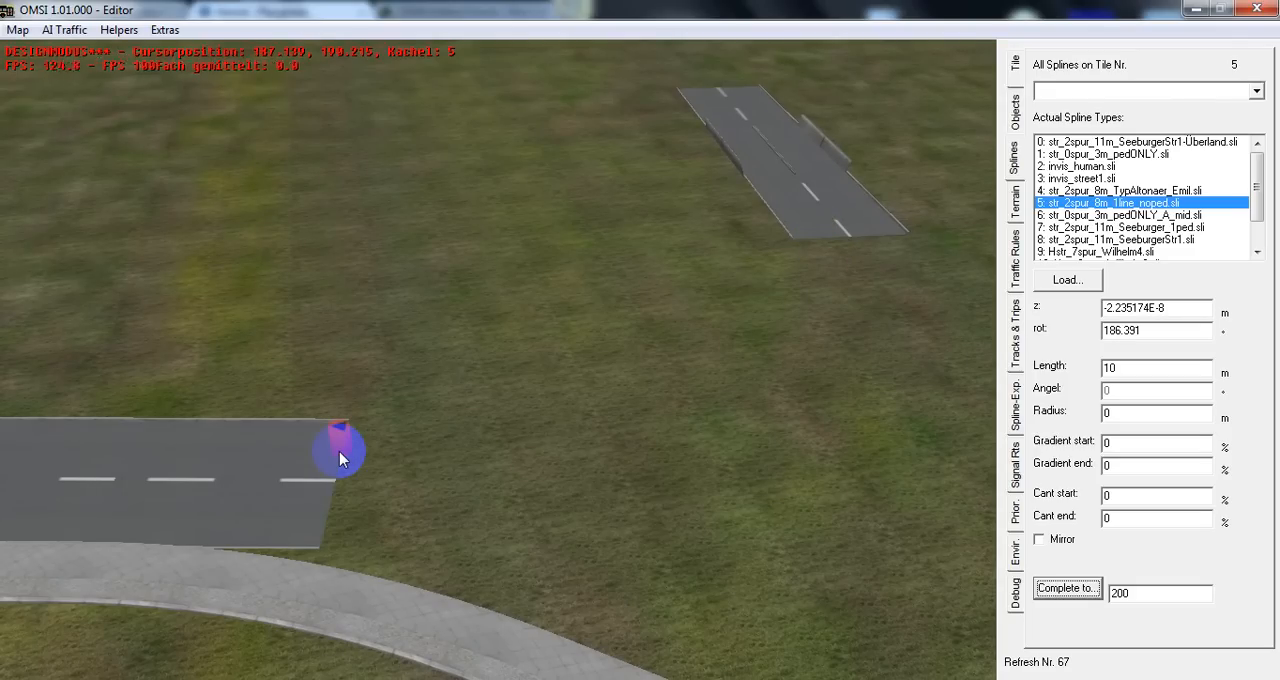
{"action": "left_click", "coordinate": [813, 235]}
Load the spline type str_2spur_8m_TypAltonaer_Emil.sli from the ADDON_SimpleStreets folder
{"action": "middle_click_drag", "start_coordinate": [873, 212], "coordinate": [682, 178]}
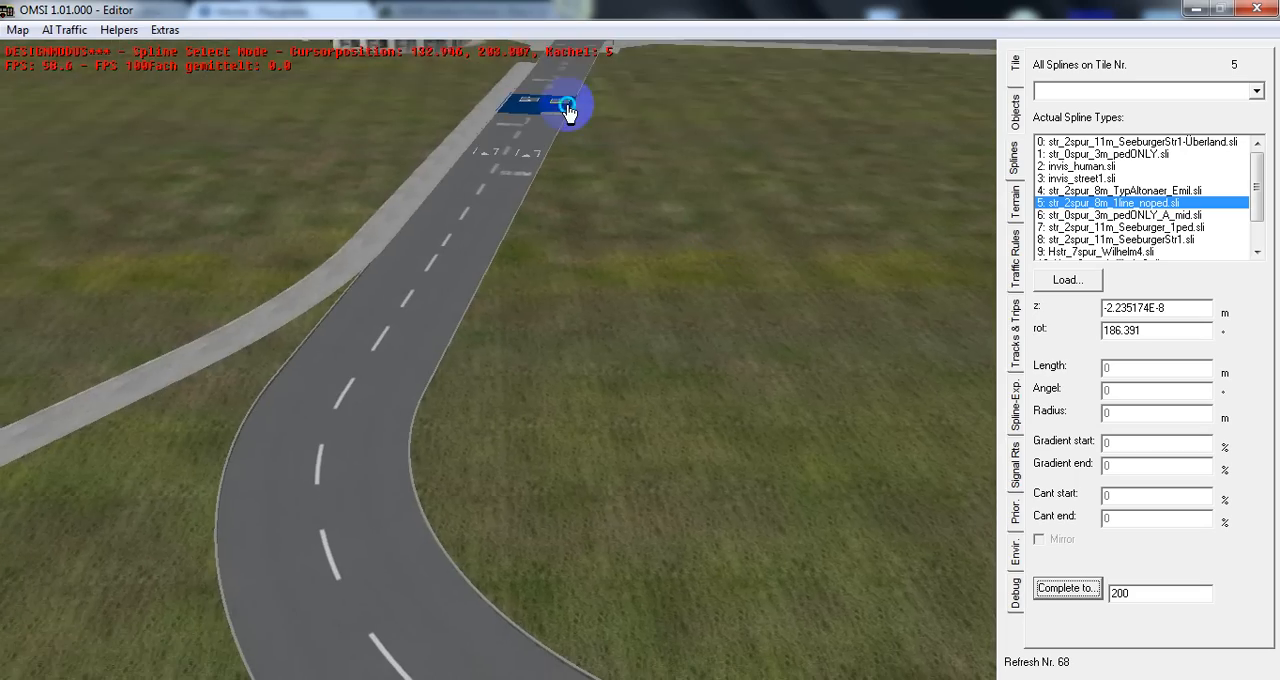
{"action": "key", "text": "Up"}
{"action": "middle_click_drag", "start_coordinate": [567, 104], "coordinate": [570, 128]}
{"action": "key", "text": "Up"}
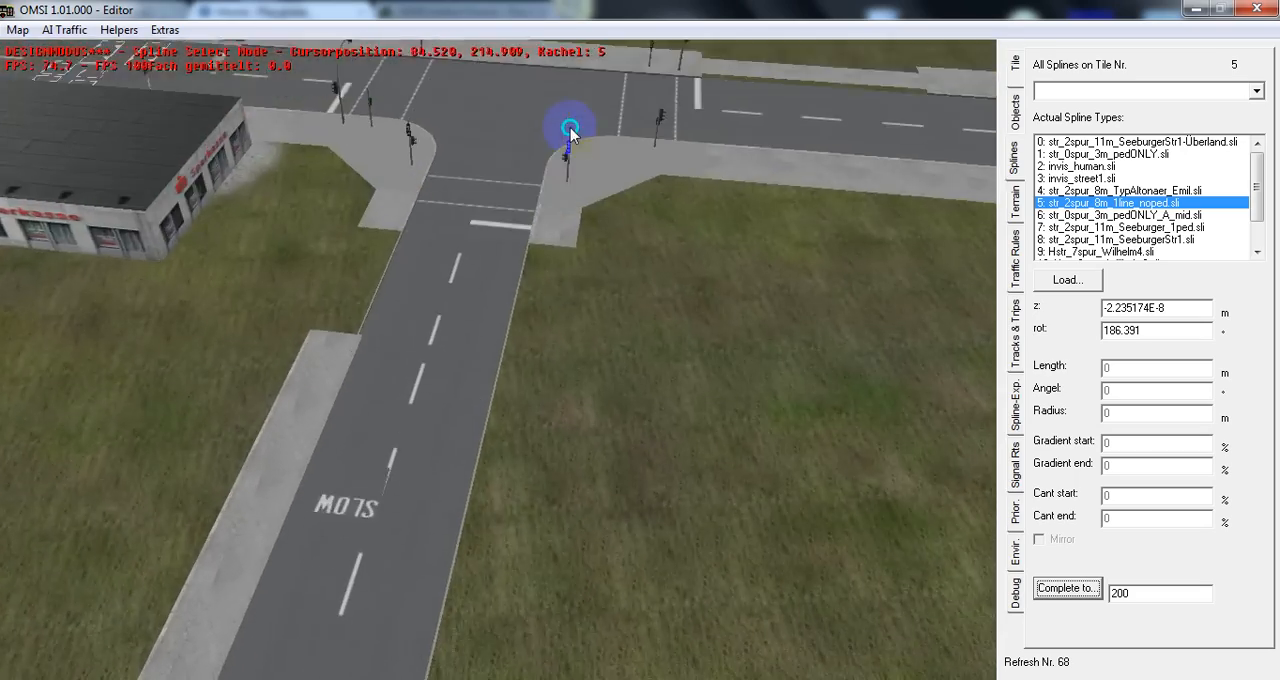
{"action": "key", "text": "Up"}
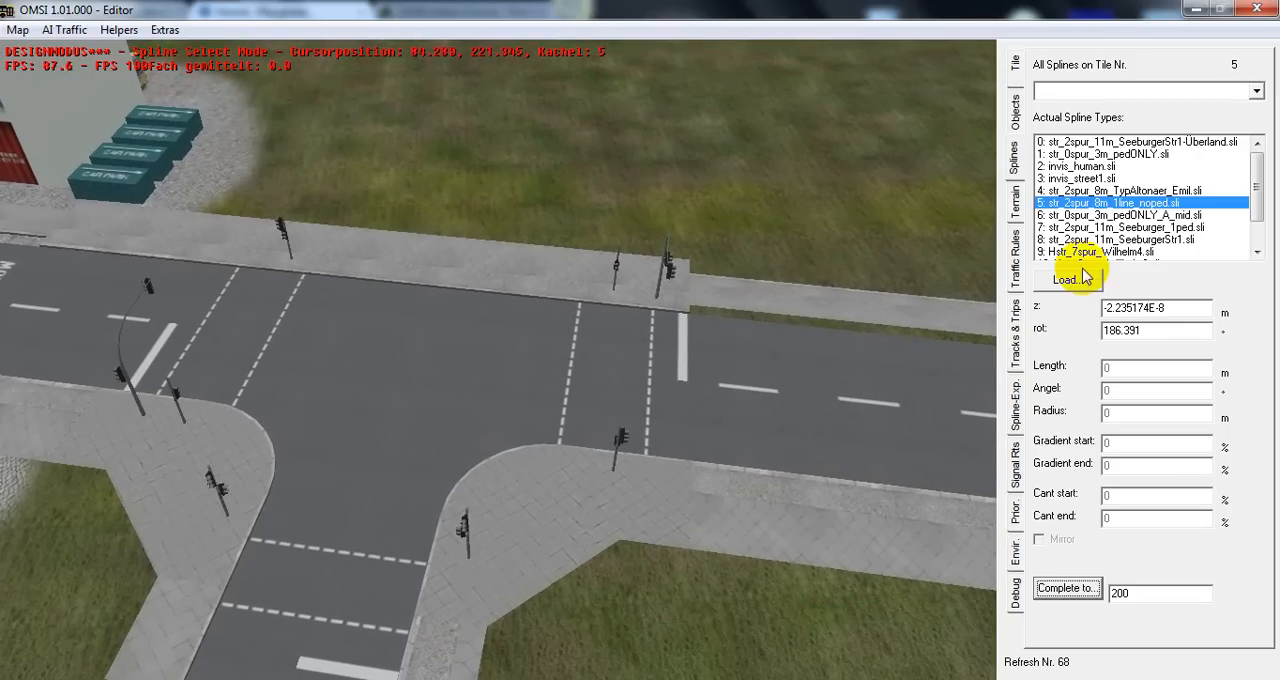
{"action": "left_click_drag", "start_coordinate": [1254, 172], "coordinate": [1246, 118]}
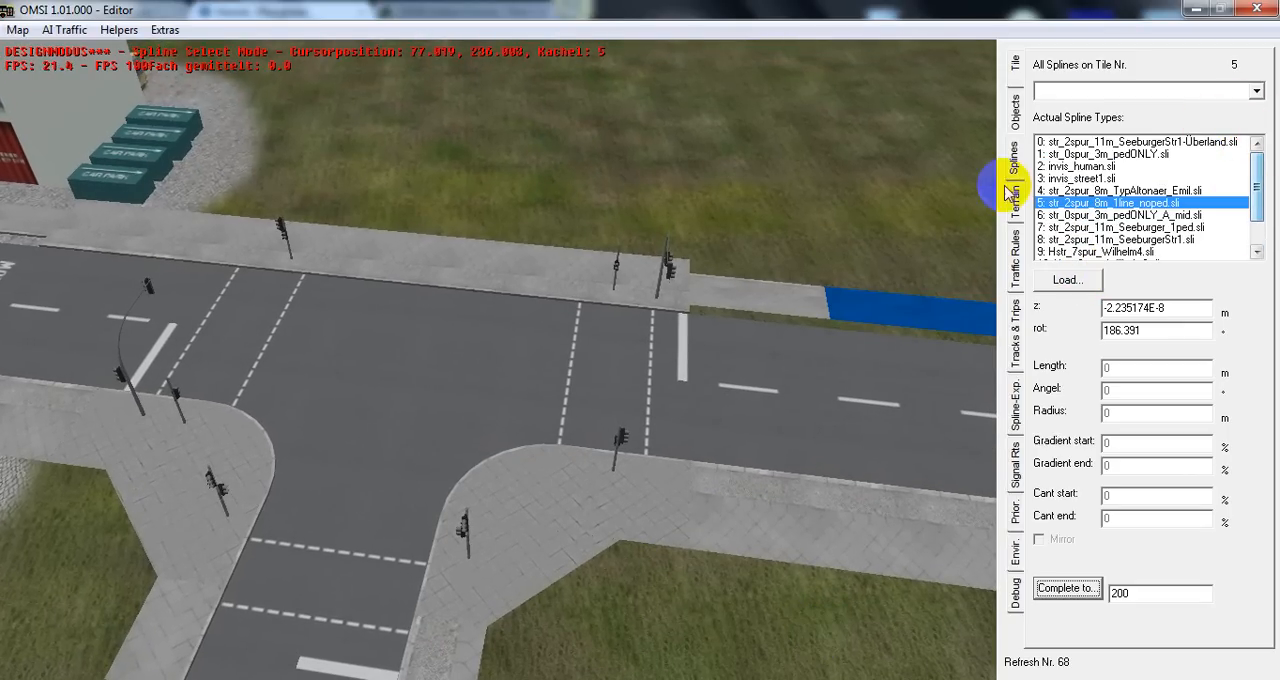
{"action": "left_click", "coordinate": [1080, 288]}
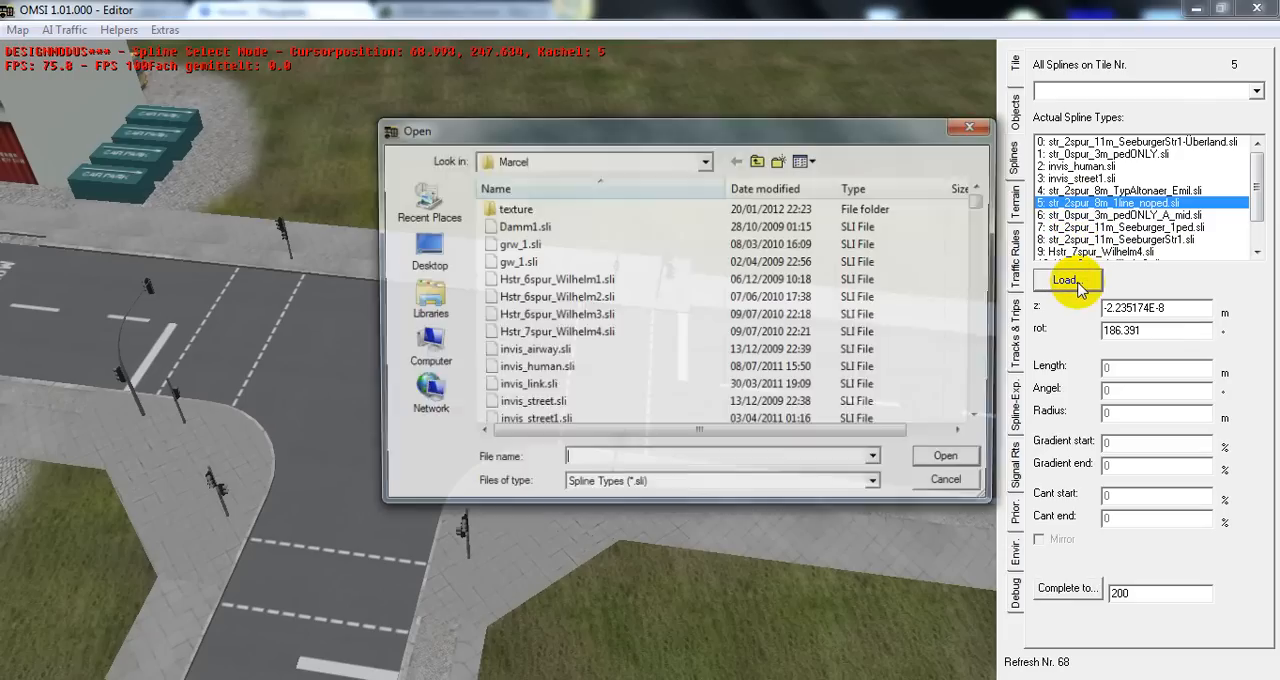
{"action": "left_click", "coordinate": [757, 163]}
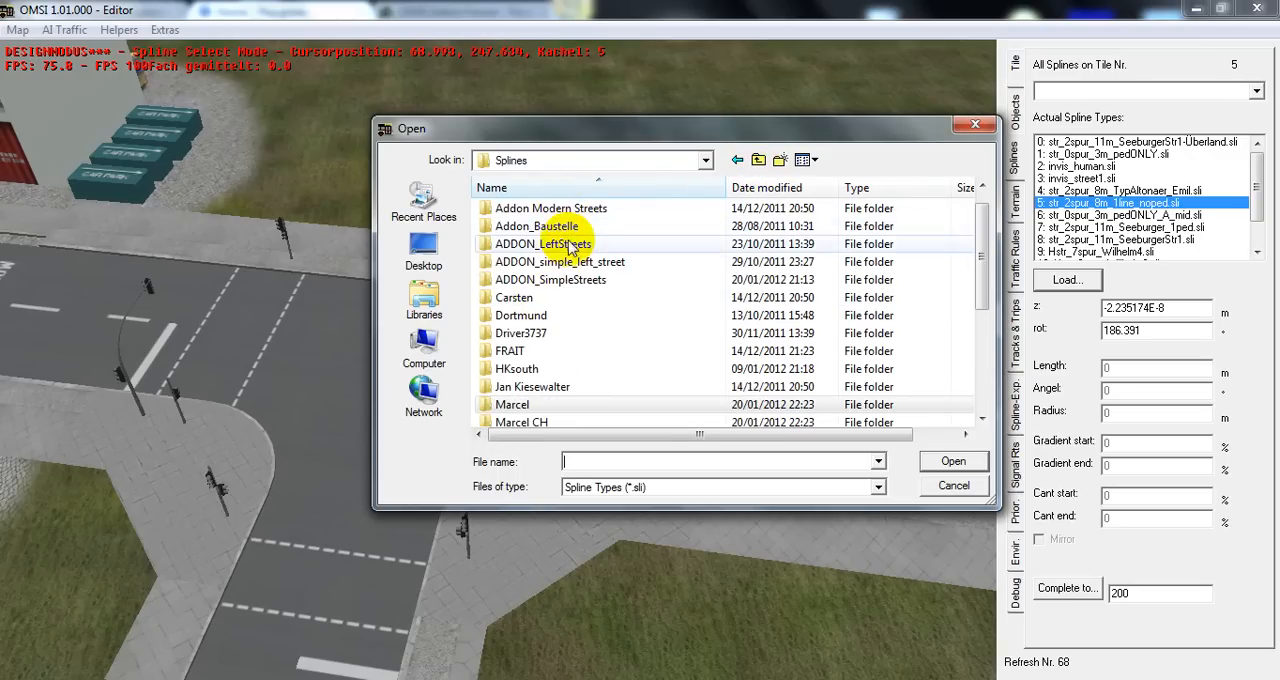
{"action": "double_click", "coordinate": [575, 281]}
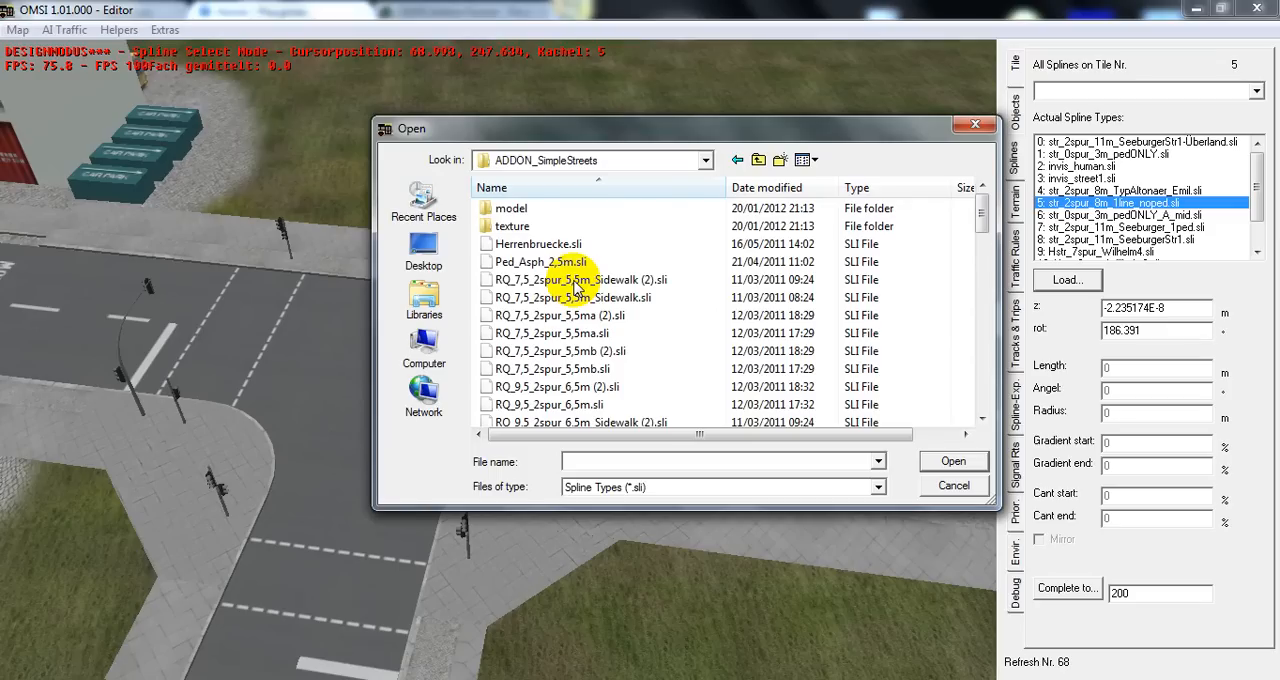
{"action": "left_click", "coordinate": [983, 419]}
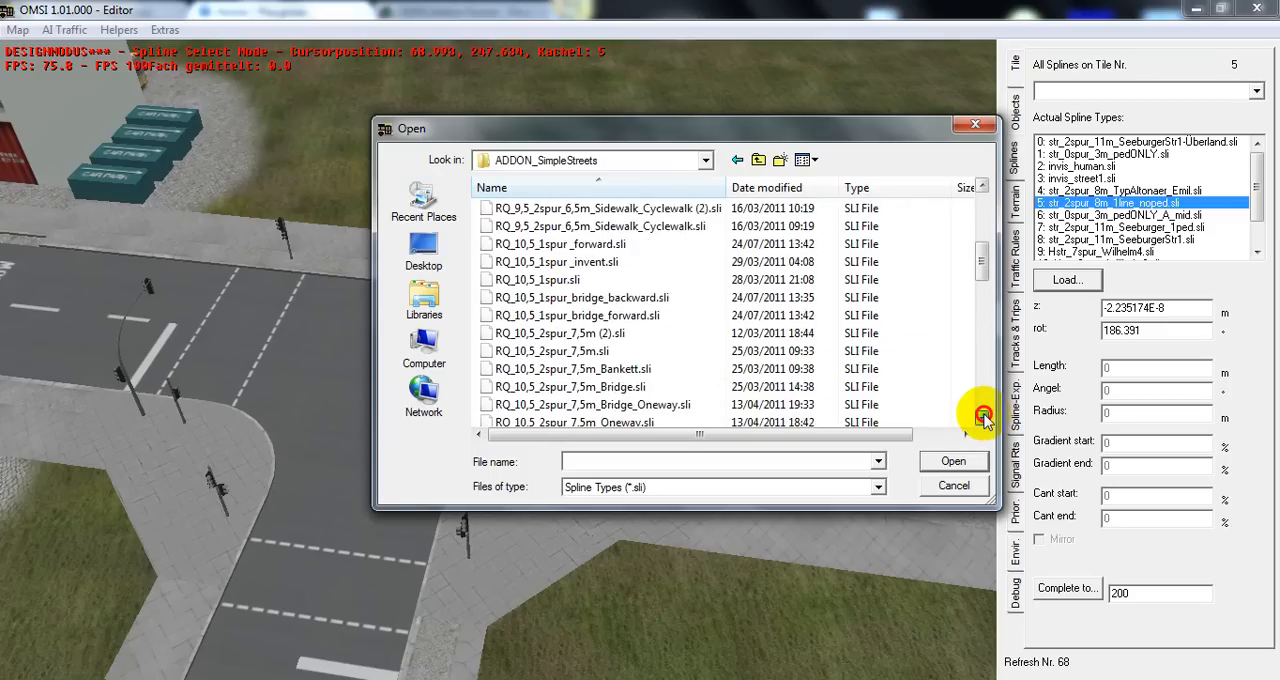
{"action": "left_click", "coordinate": [984, 417]}
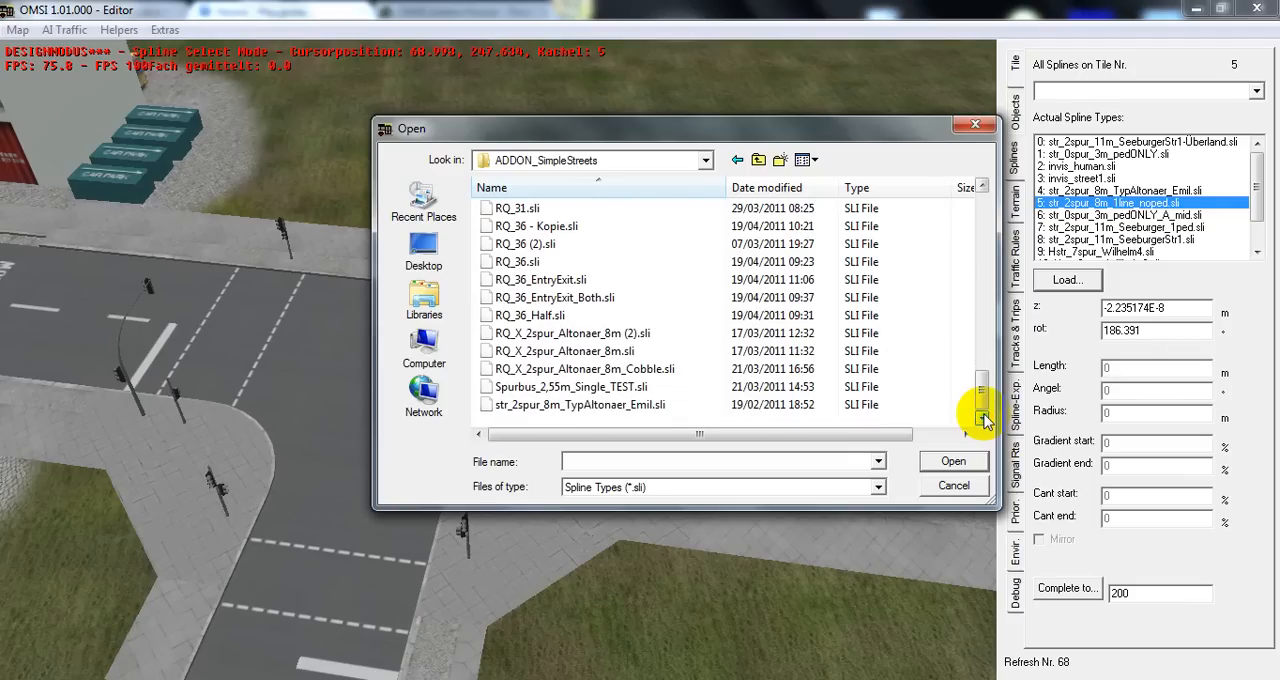
{"action": "double_click", "coordinate": [612, 406]}
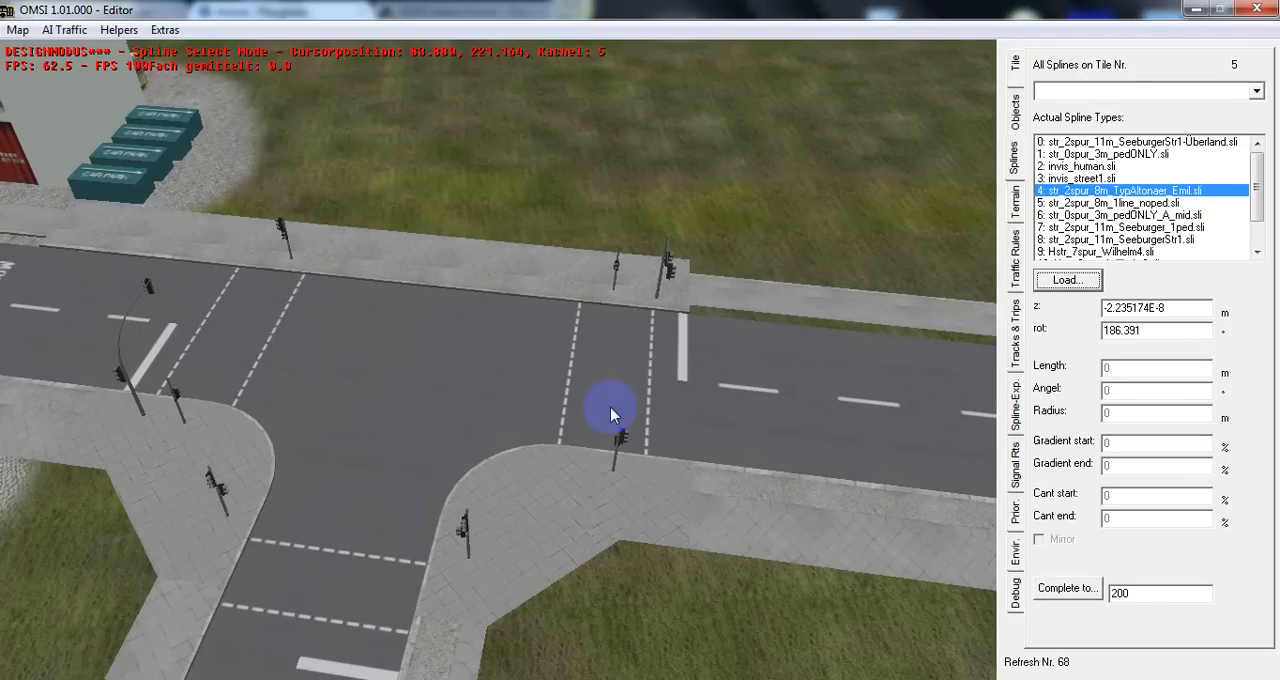
Look up the file name str_2spur_8m_TypAltonaer_Emil in the spline loading dialog, and close the dialog without loading anything
{"action": "middle_click_drag", "start_coordinate": [631, 483], "coordinate": [791, 452]}
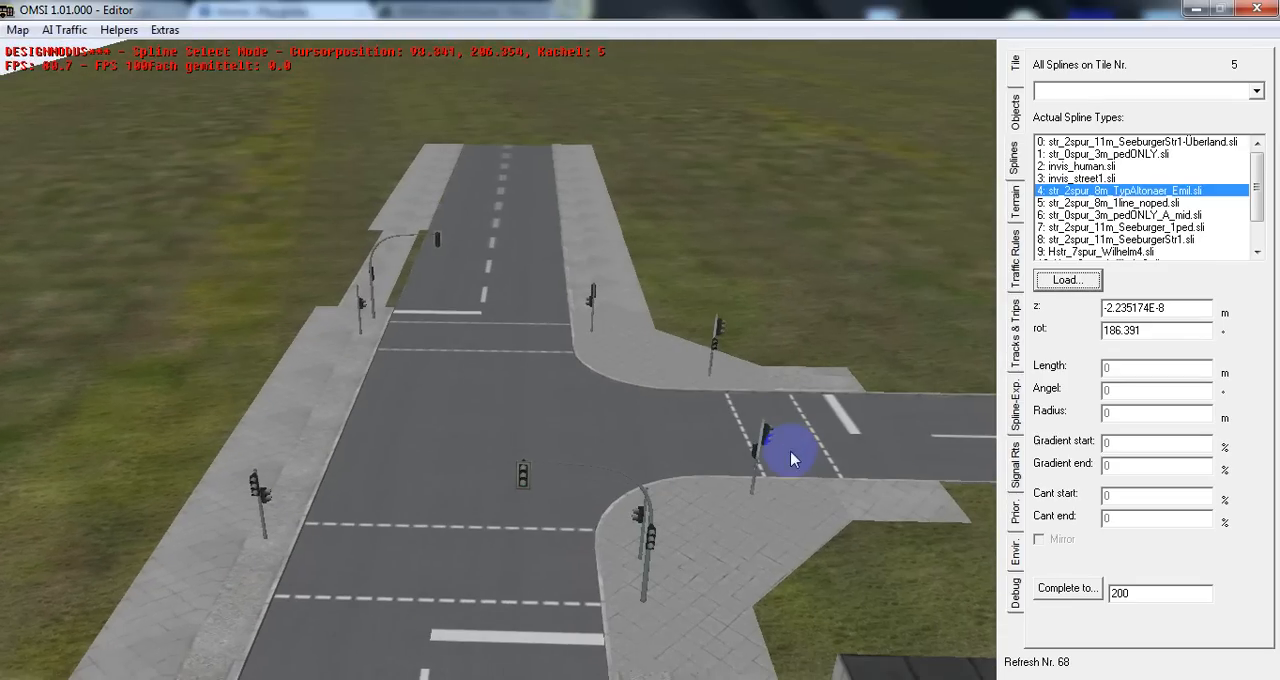
{"action": "left_click", "coordinate": [1073, 287]}
{"action": "left_click", "coordinate": [636, 321]}
{"action": "key", "text": "End"}
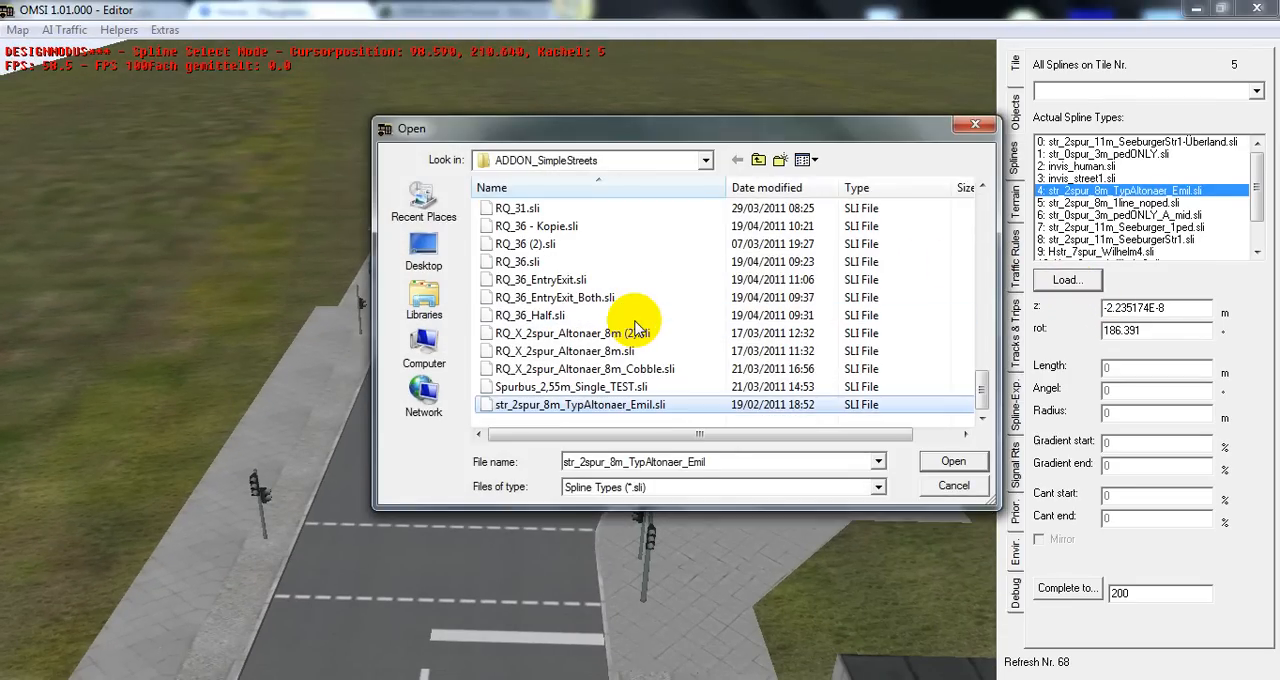
{"action": "left_click", "coordinate": [763, 462]}
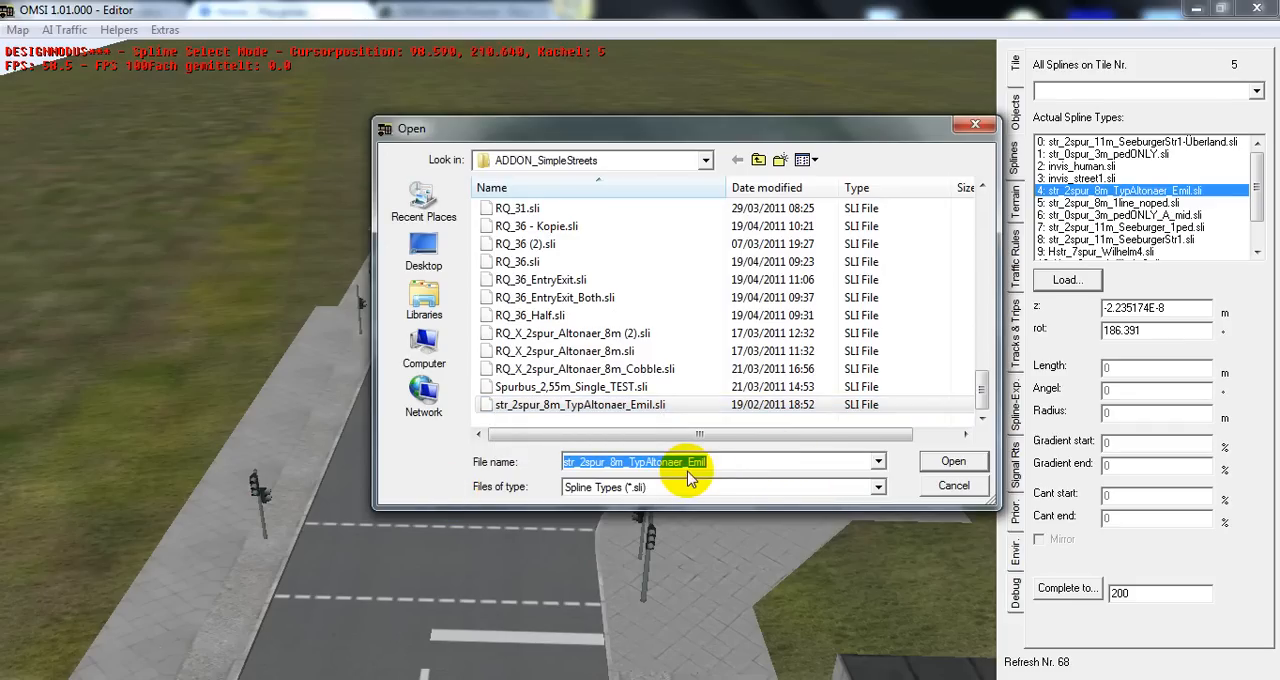
{"action": "left_click", "coordinate": [954, 488]}
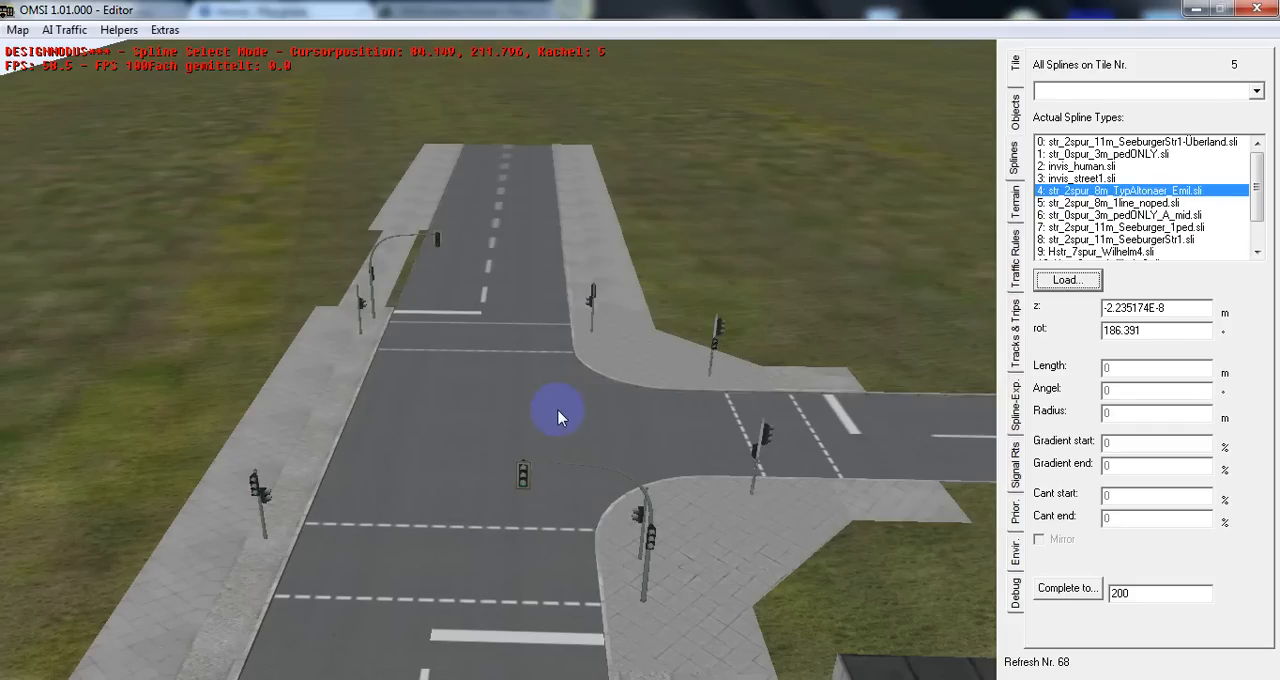
Examine the roads beyond the traffic-light junction, including the dark asphalt road with brick-coloured footpaths and the junctions at its ends
{"action": "middle_click_drag", "start_coordinate": [495, 226], "coordinate": [622, 229]}
{"action": "key", "text": "Up"}
{"action": "middle_click_drag", "start_coordinate": [573, 163], "coordinate": [469, 163]}
{"action": "key", "text": "Up"}
{"action": "middle_click_drag", "start_coordinate": [554, 176], "coordinate": [835, 168]}
{"action": "middle_click_drag", "start_coordinate": [655, 135], "coordinate": [426, 160]}
{"action": "key", "text": "Up"}
{"action": "key", "text": "Left"}
{"action": "key", "text": "Up"}
{"action": "key", "text": "Up"}
{"action": "middle_click_drag", "start_coordinate": [648, 190], "coordinate": [825, 187]}
{"action": "key", "text": "Up"}
{"action": "key", "text": "Up"}
{"action": "middle_click_drag", "start_coordinate": [527, 268], "coordinate": [591, 250]}
{"action": "middle_click", "coordinate": [343, 122]}
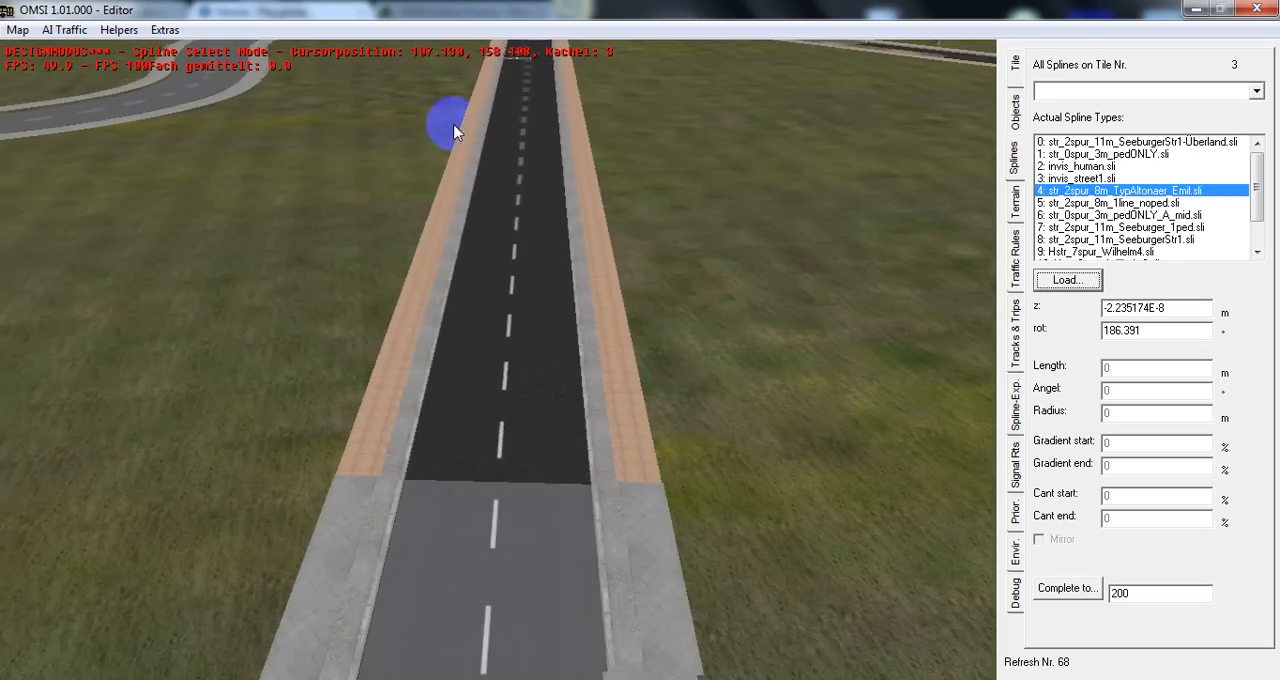
{"action": "middle_click", "coordinate": [521, 114]}
{"action": "middle_click_drag", "start_coordinate": [521, 114], "coordinate": [651, 114]}
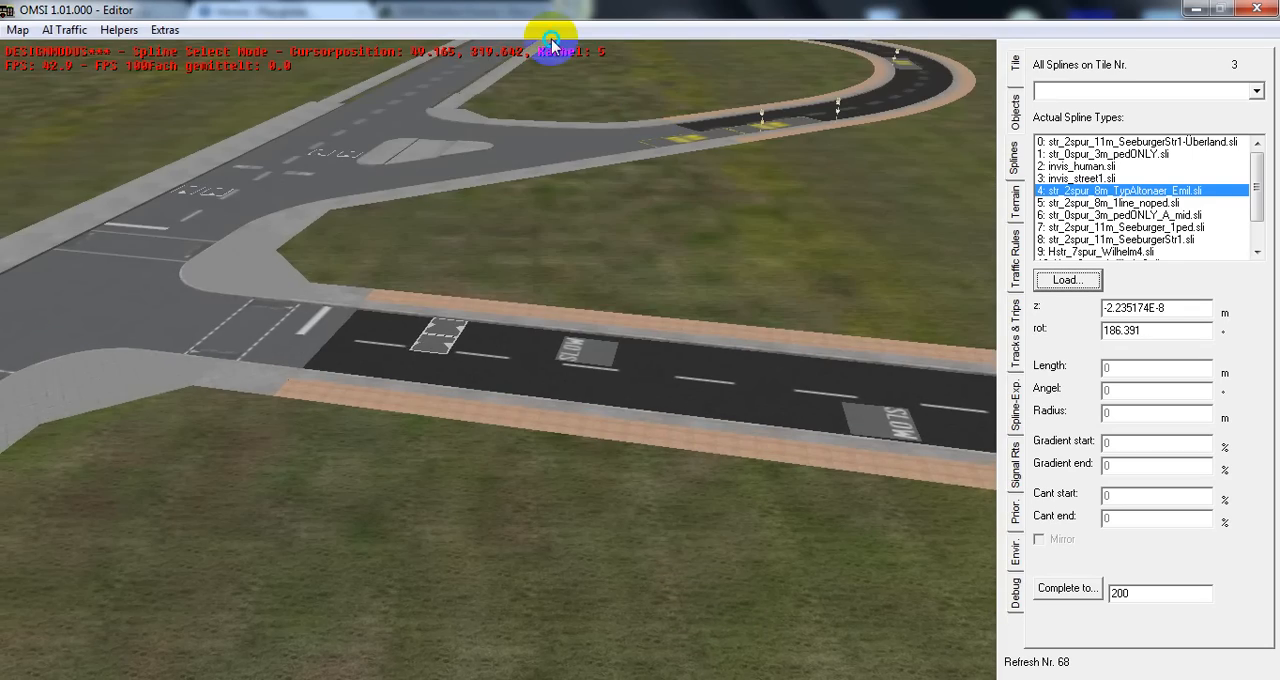
Examine the main road with its bus stops, terraced houses, car parks and footpaths between the junctions
{"action": "middle_click", "coordinate": [557, 68]}
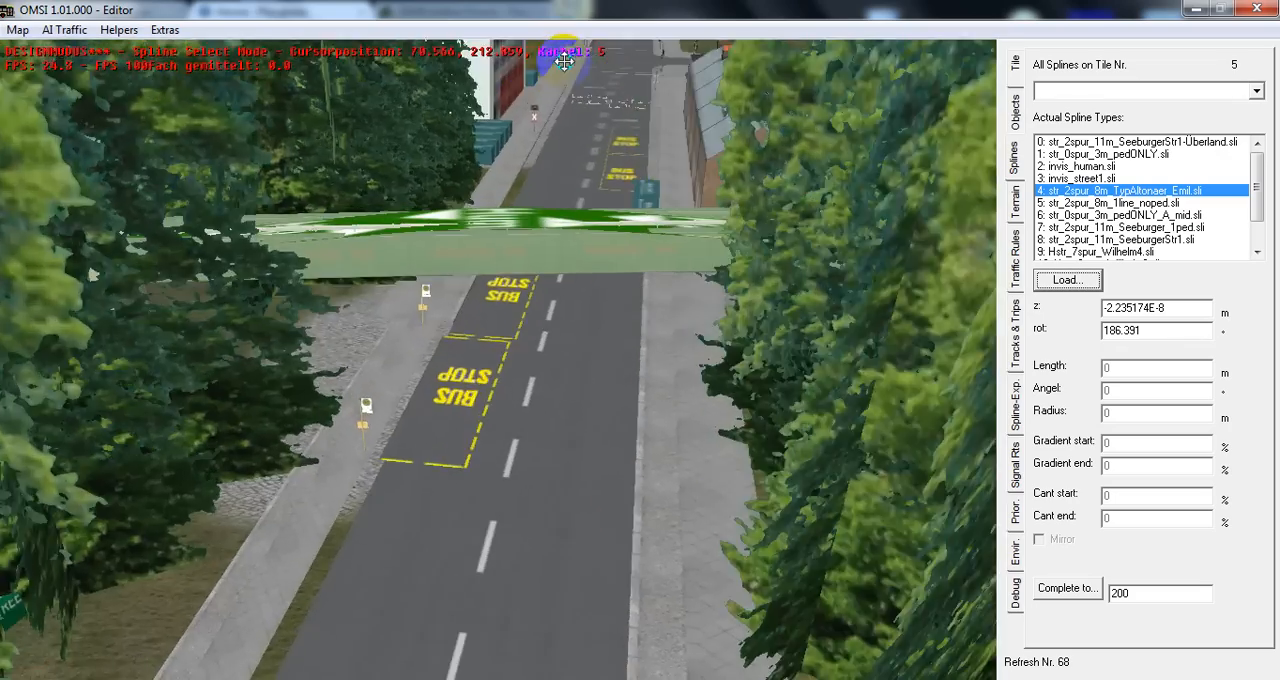
{"action": "mouse_move", "coordinate": [557, 66]}
{"action": "middle_mouse_down"}
{"action": "mouse_move", "coordinate": [480, 64]}
{"action": "mouse_move", "coordinate": [579, 55]}
{"action": "middle_mouse_up"}
{"action": "middle_click", "coordinate": [567, 253]}
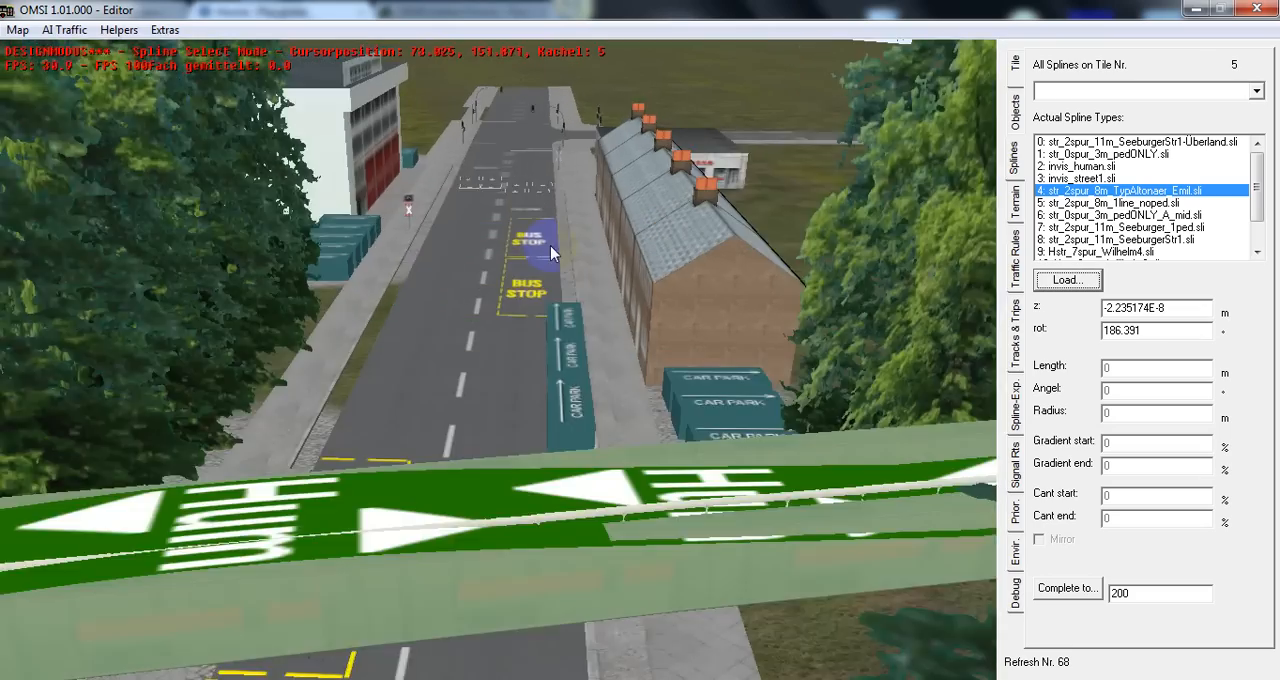
{"action": "middle_click", "coordinate": [527, 251]}
{"action": "middle_click", "coordinate": [526, 251]}
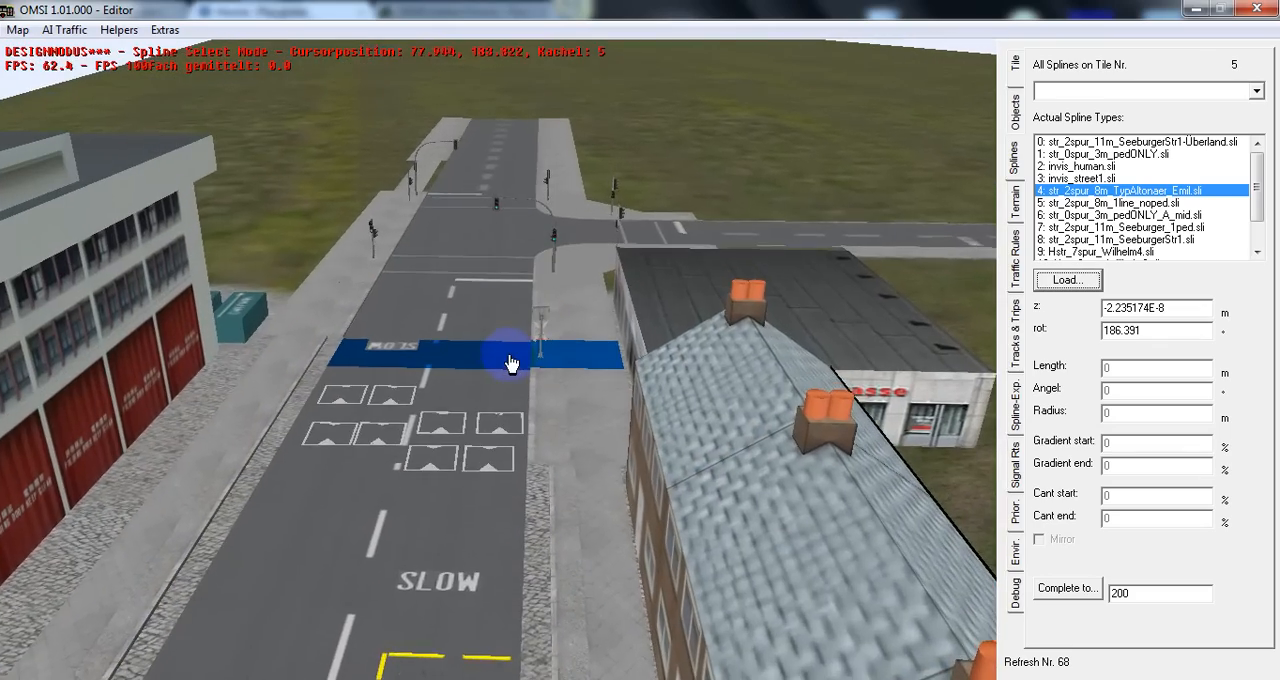
{"action": "middle_click", "coordinate": [408, 486]}
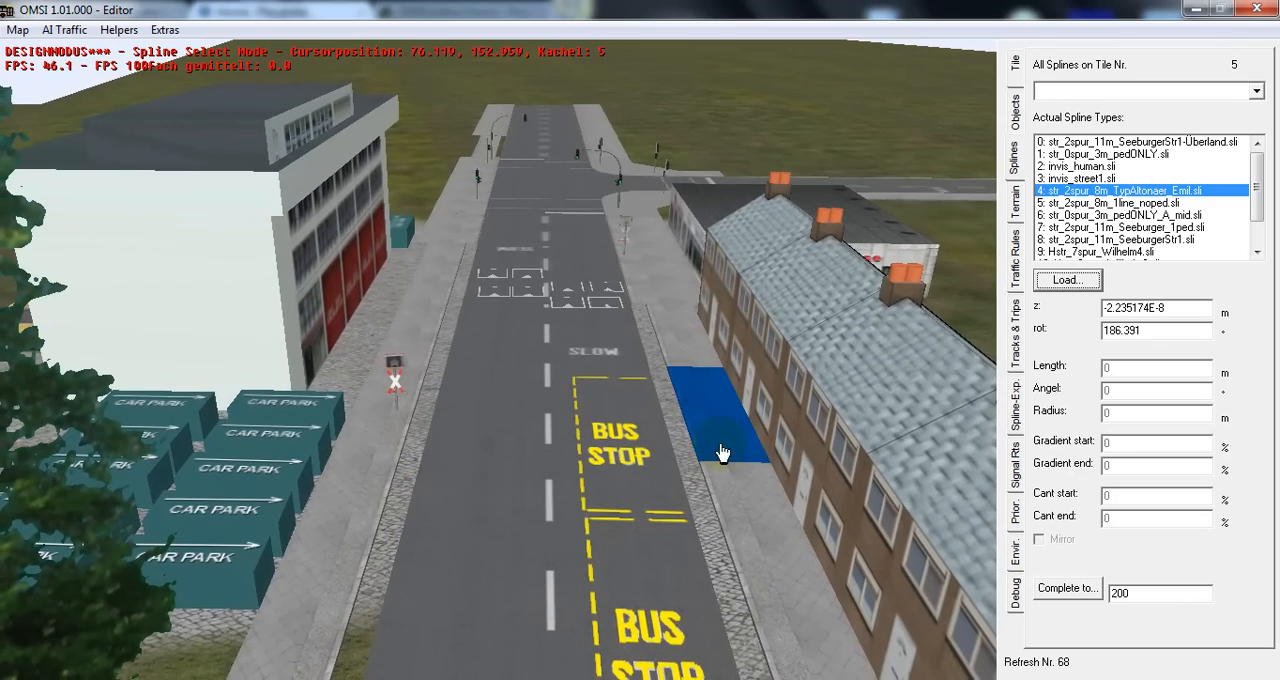
{"action": "middle_click", "coordinate": [500, 517]}
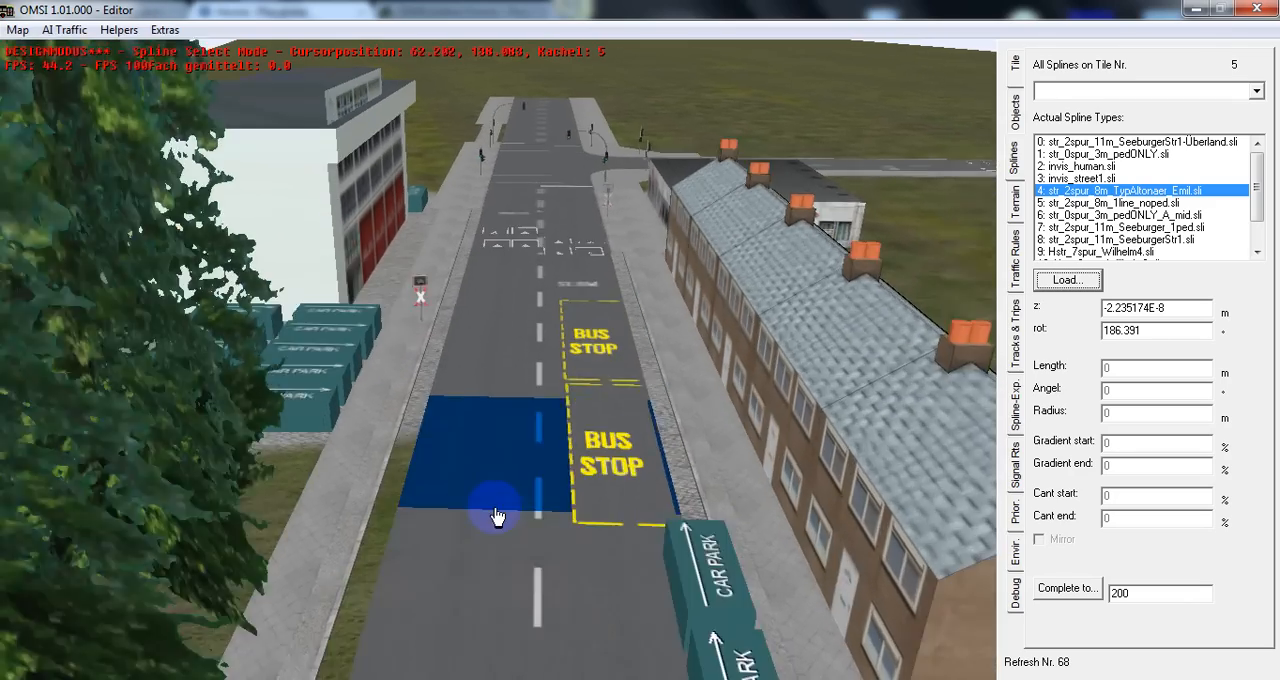
{"action": "key", "text": "Down"}
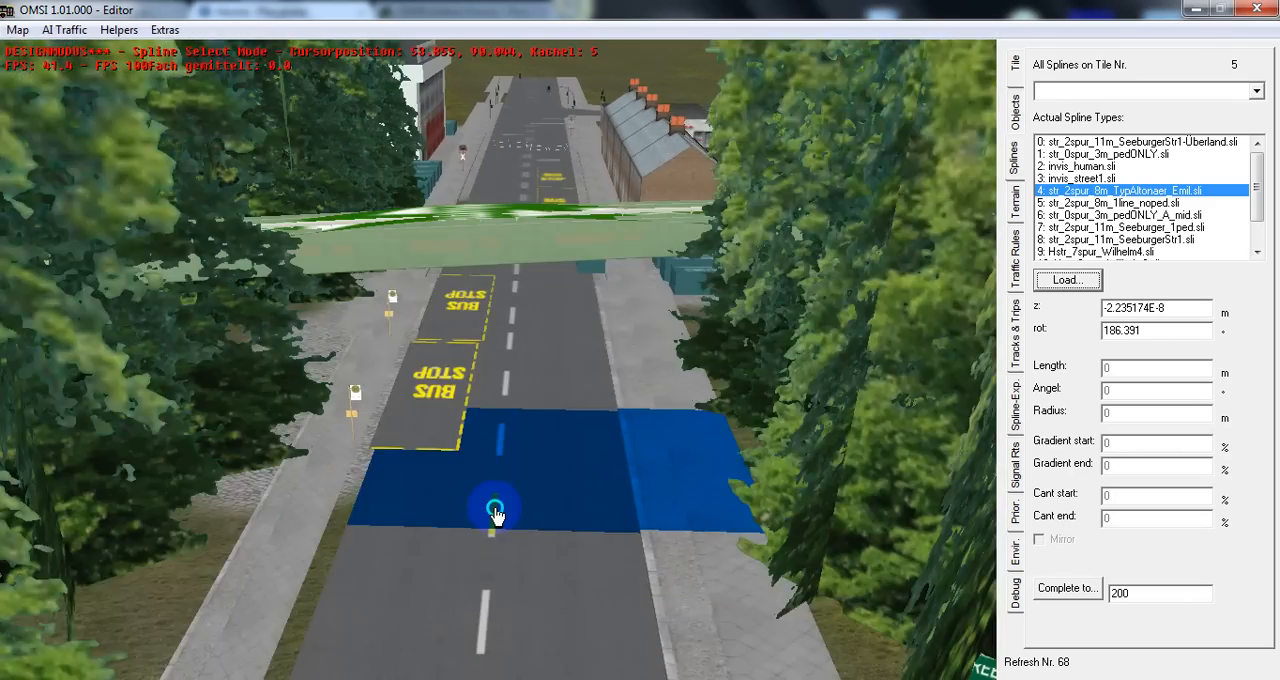
{"action": "middle_click_drag", "start_coordinate": [497, 516], "coordinate": [646, 160]}
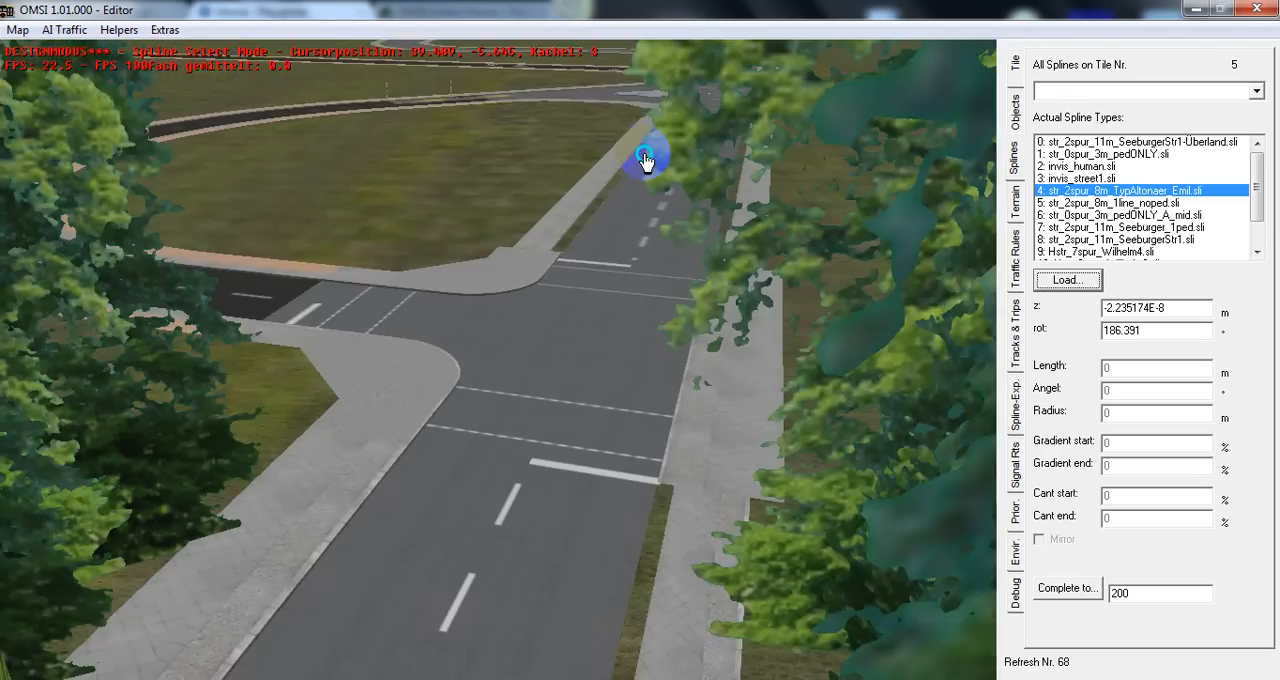
{"action": "key", "text": "Up"}
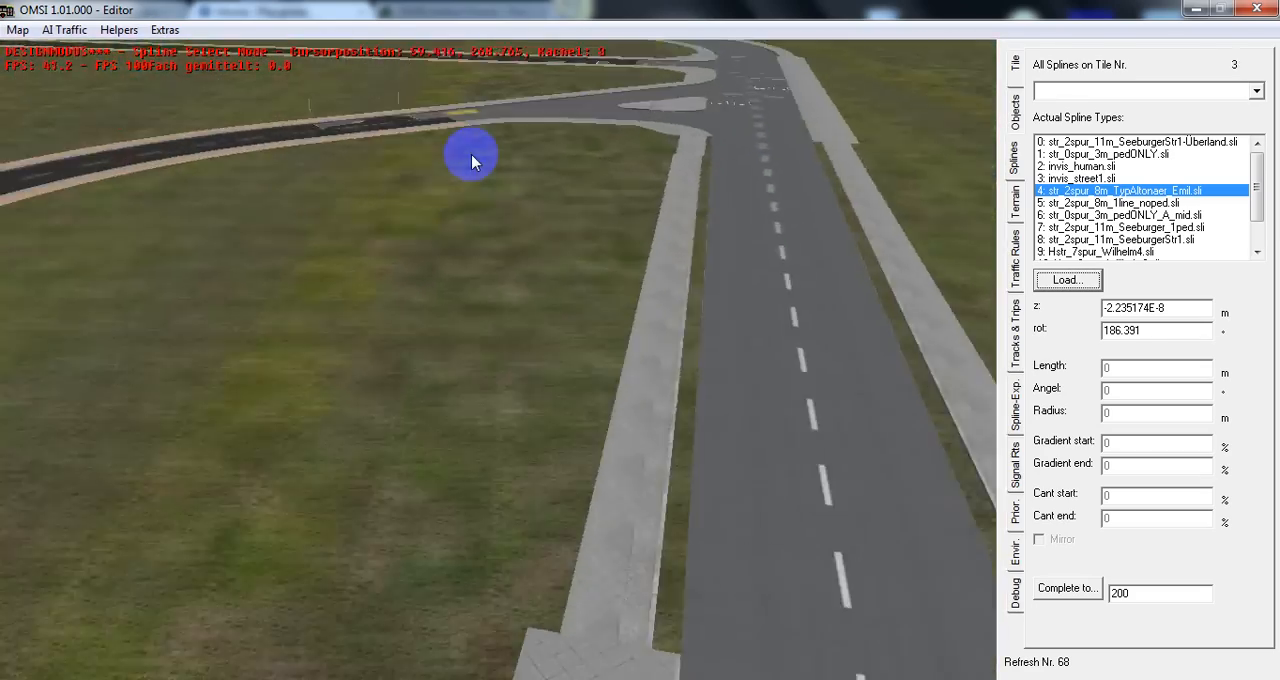
Examine the T-junctions where the dark asphalt road meets the grey roads, including the crossings and road markings
{"action": "middle_click", "coordinate": [807, 155]}
{"action": "middle_click_drag", "start_coordinate": [598, 184], "coordinate": [647, 233]}
{"action": "middle_click_drag", "start_coordinate": [832, 347], "coordinate": [750, 334]}
{"action": "middle_click", "coordinate": [928, 369]}
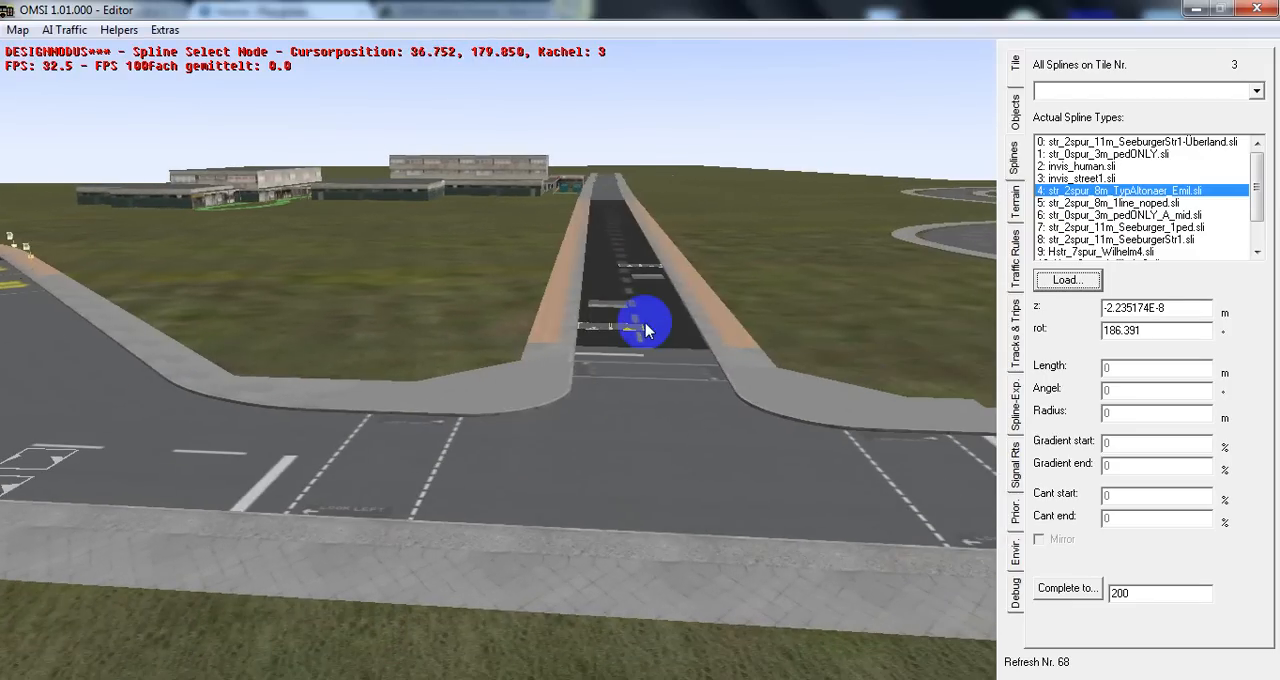
{"action": "middle_click_drag", "start_coordinate": [539, 481], "coordinate": [646, 478]}
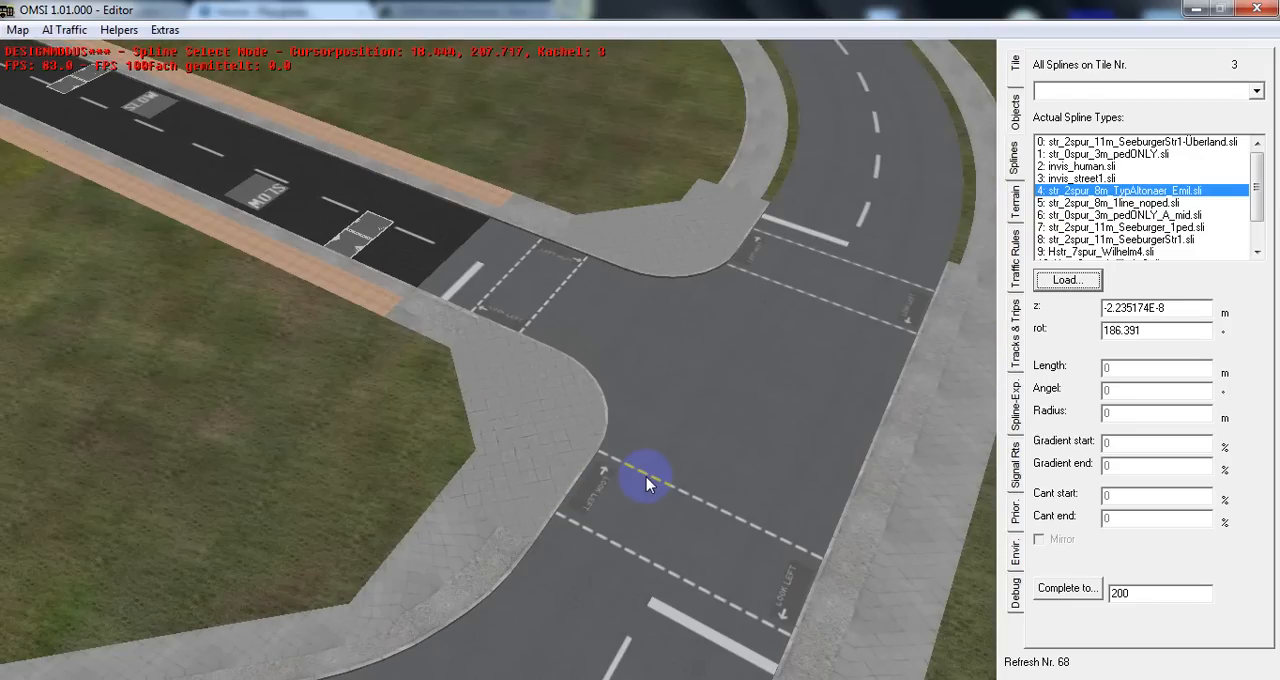
{"action": "middle_click_drag", "start_coordinate": [803, 114], "coordinate": [663, 191]}
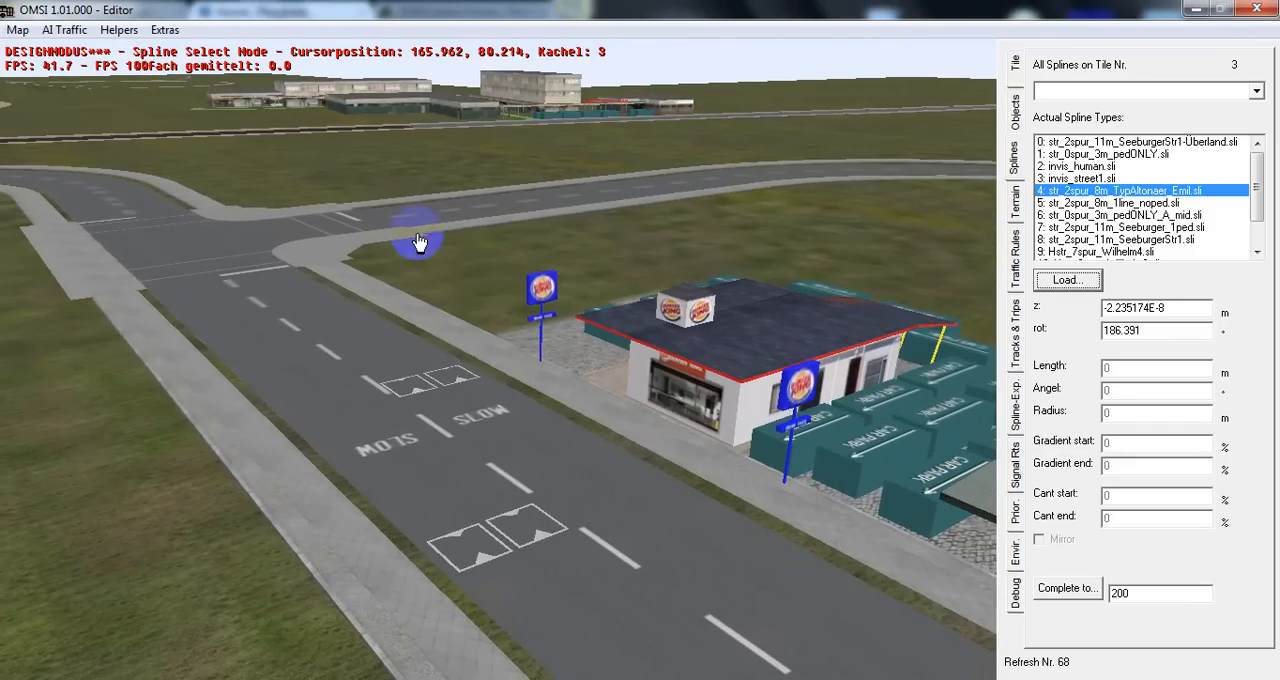
Examine the roadside buildings and car parks from the Burger King past the petrol station to the church
{"action": "middle_click_drag", "start_coordinate": [786, 251], "coordinate": [887, 279]}
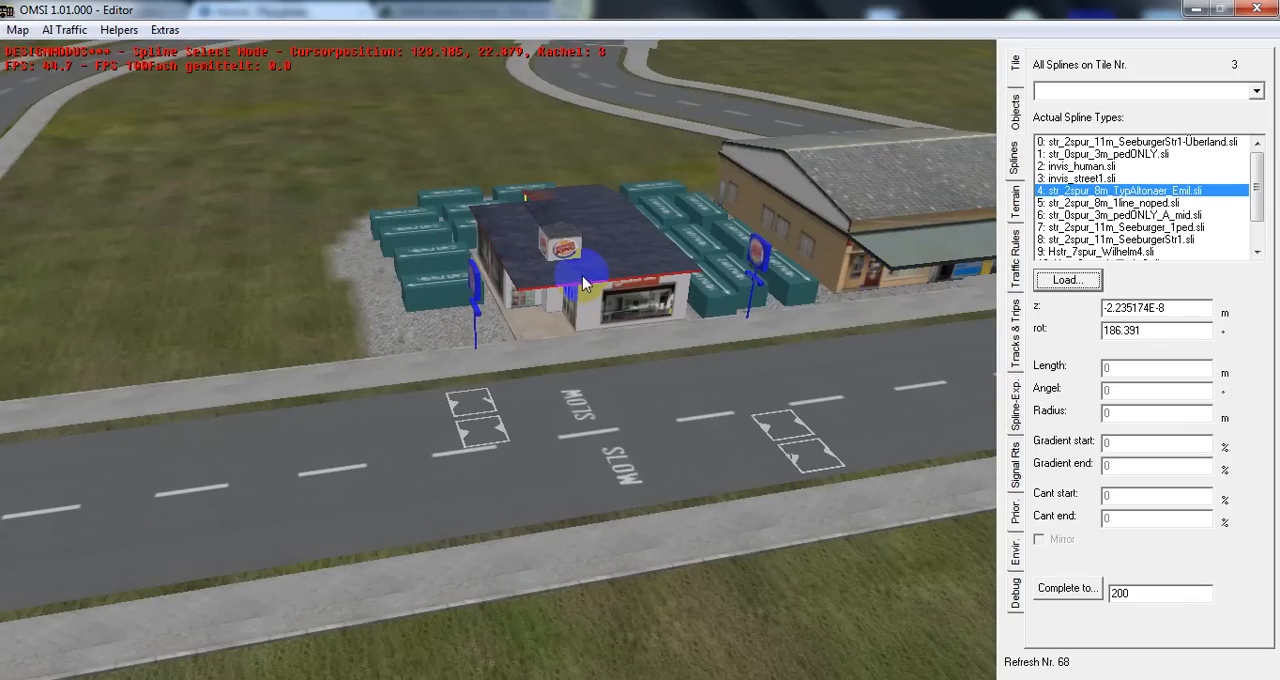
{"action": "middle_click_drag", "start_coordinate": [682, 229], "coordinate": [752, 214]}
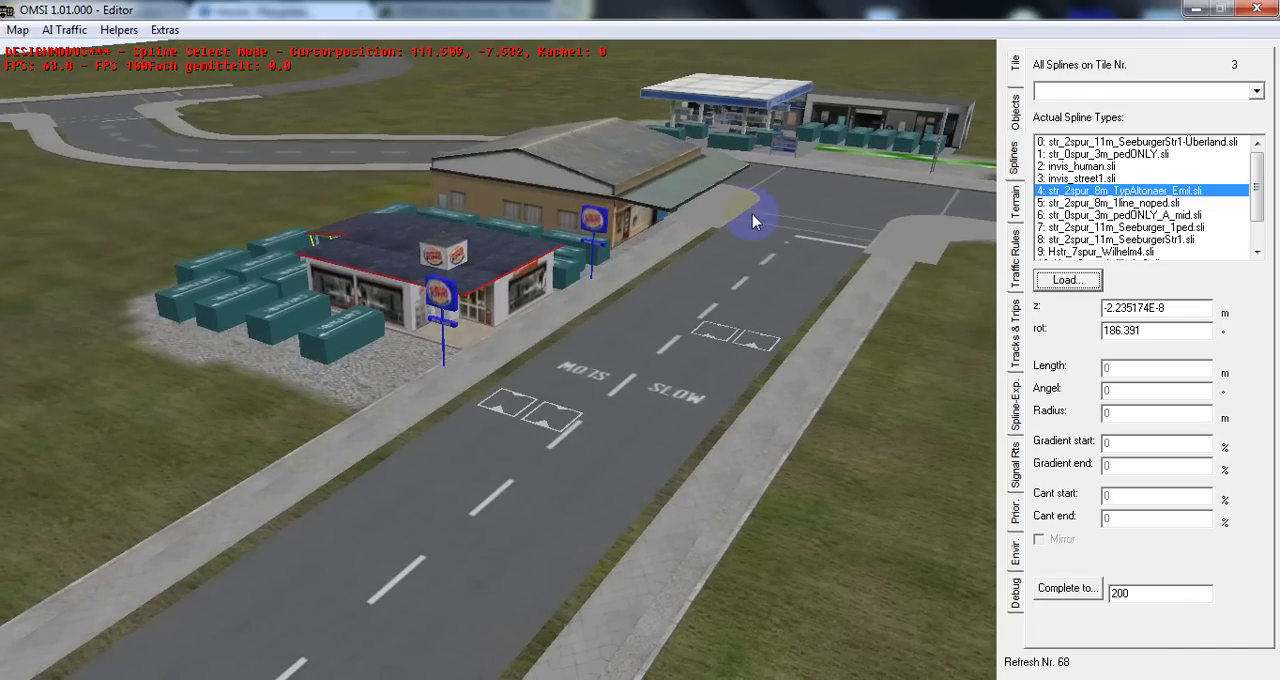
{"action": "middle_click", "coordinate": [863, 256]}
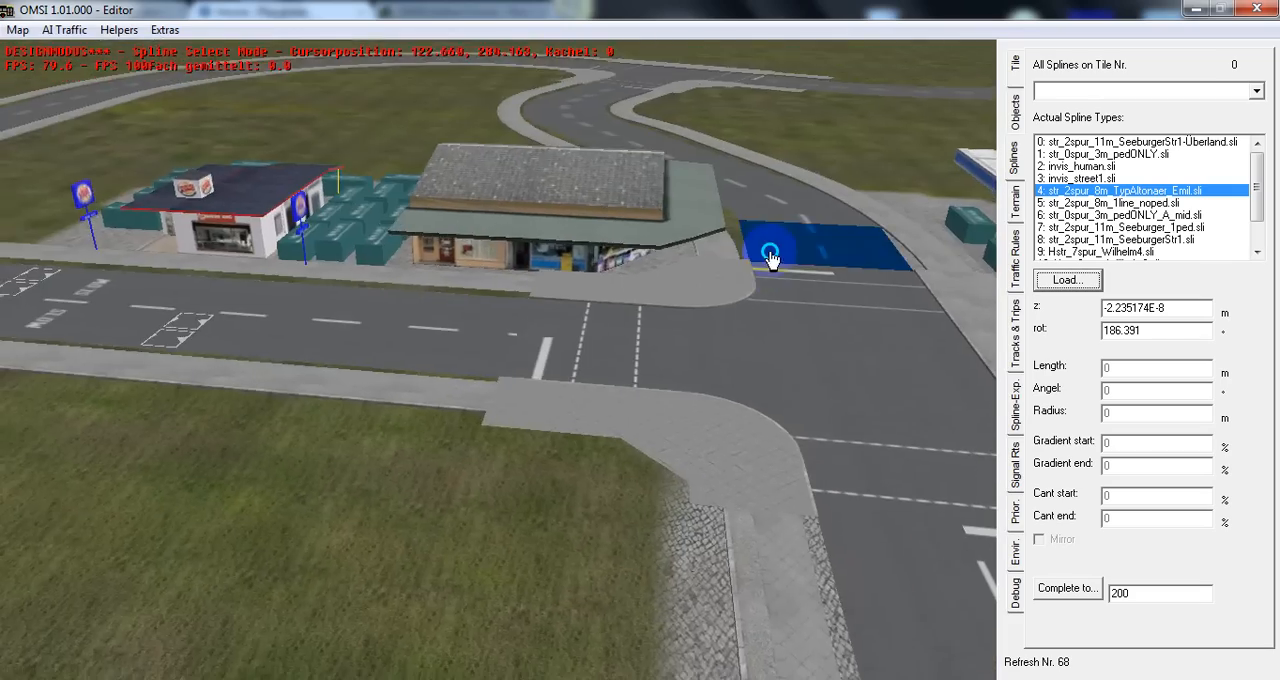
{"action": "middle_click_drag", "start_coordinate": [770, 254], "coordinate": [912, 252]}
{"action": "middle_click", "coordinate": [913, 258]}
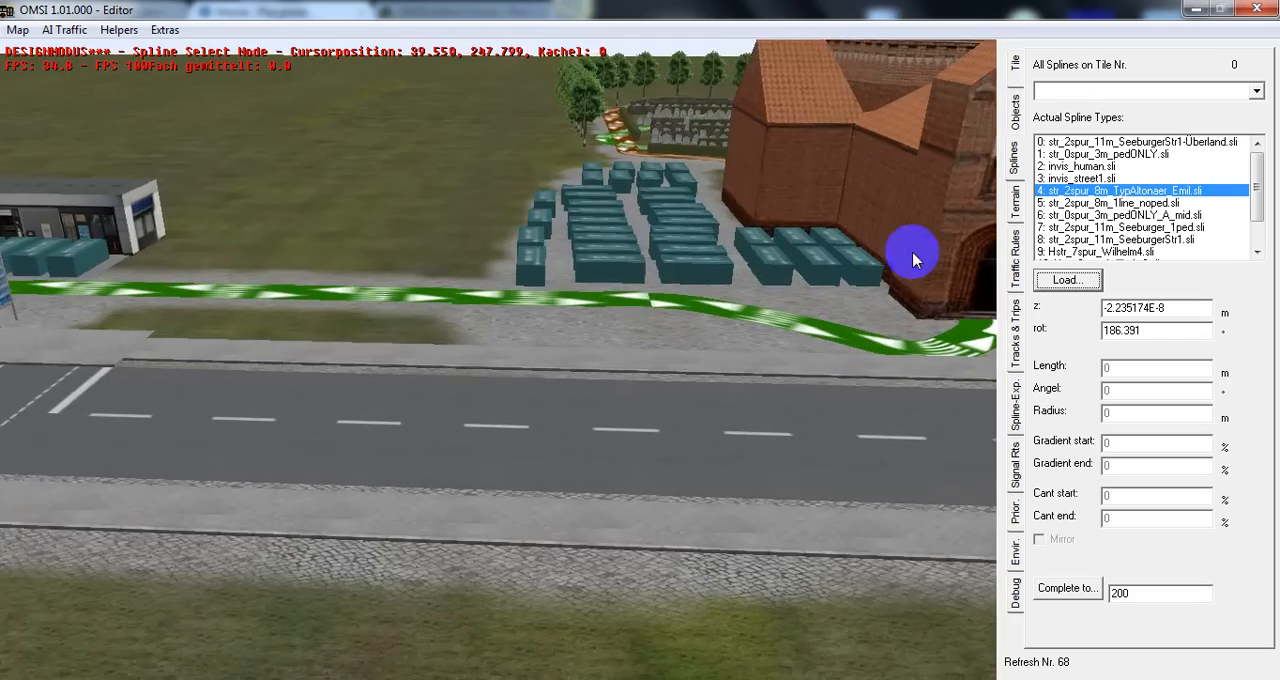
{"action": "middle_click", "coordinate": [678, 211]}
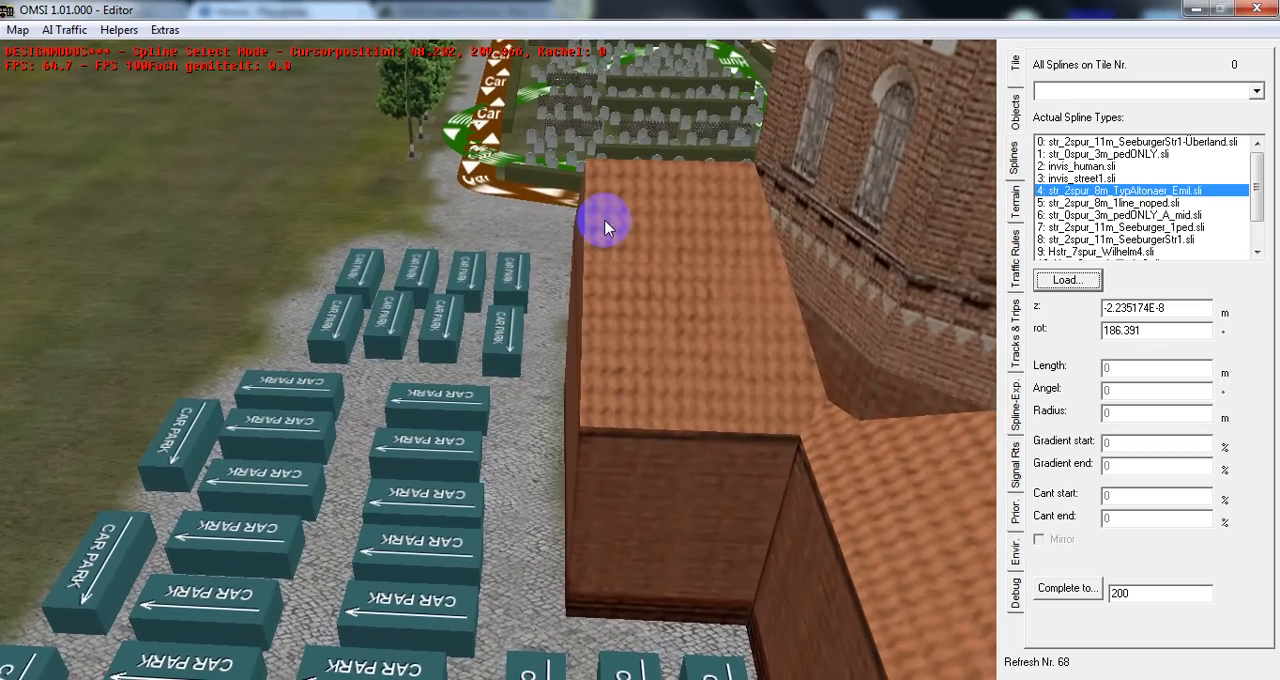
Examine the church car park and the car and pedestrian paths around the cemetery behind it
{"action": "middle_click", "coordinate": [400, 190]}
{"action": "middle_click_drag", "start_coordinate": [400, 188], "coordinate": [432, 197]}
{"action": "middle_click", "coordinate": [627, 256]}
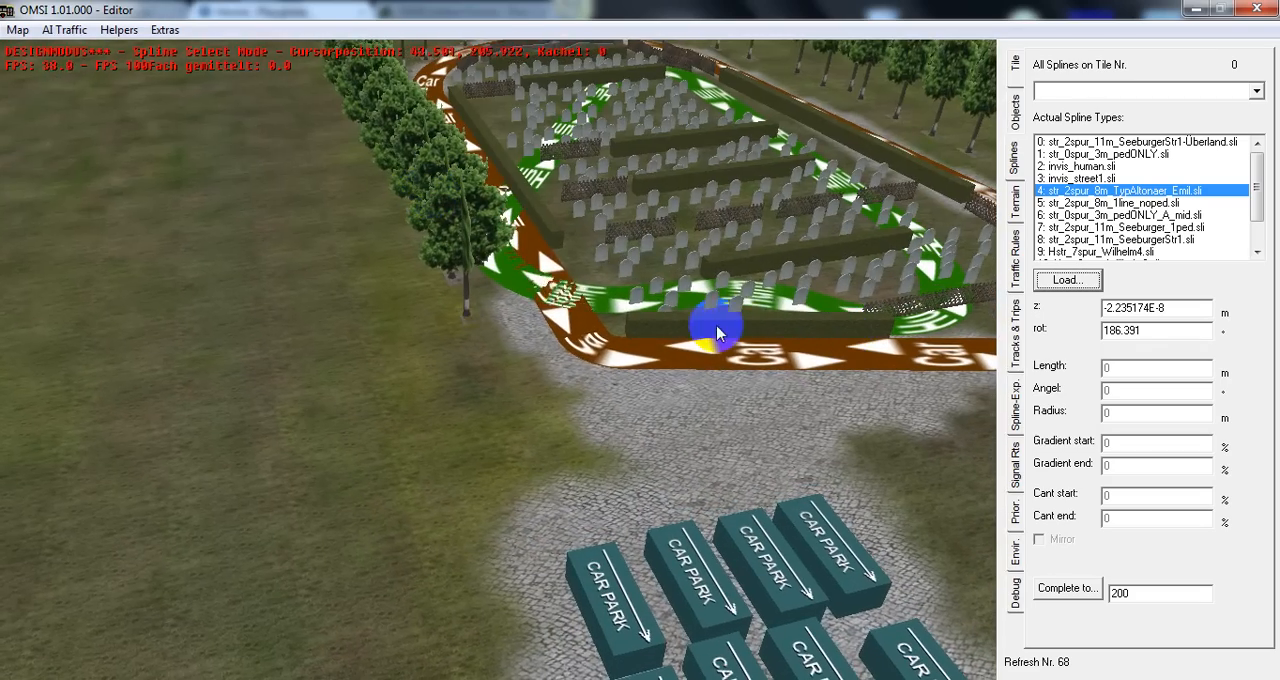
{"action": "left_click", "coordinate": [557, 300]}
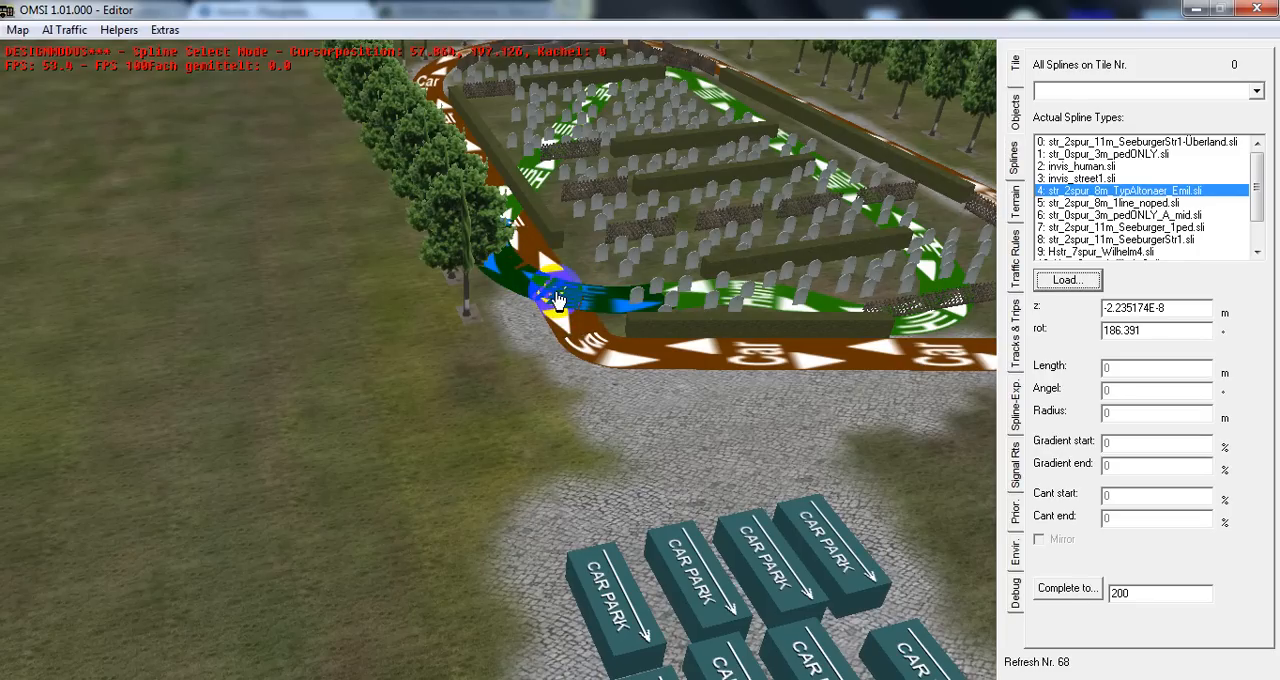
{"action": "middle_click_drag", "start_coordinate": [566, 477], "coordinate": [917, 395]}
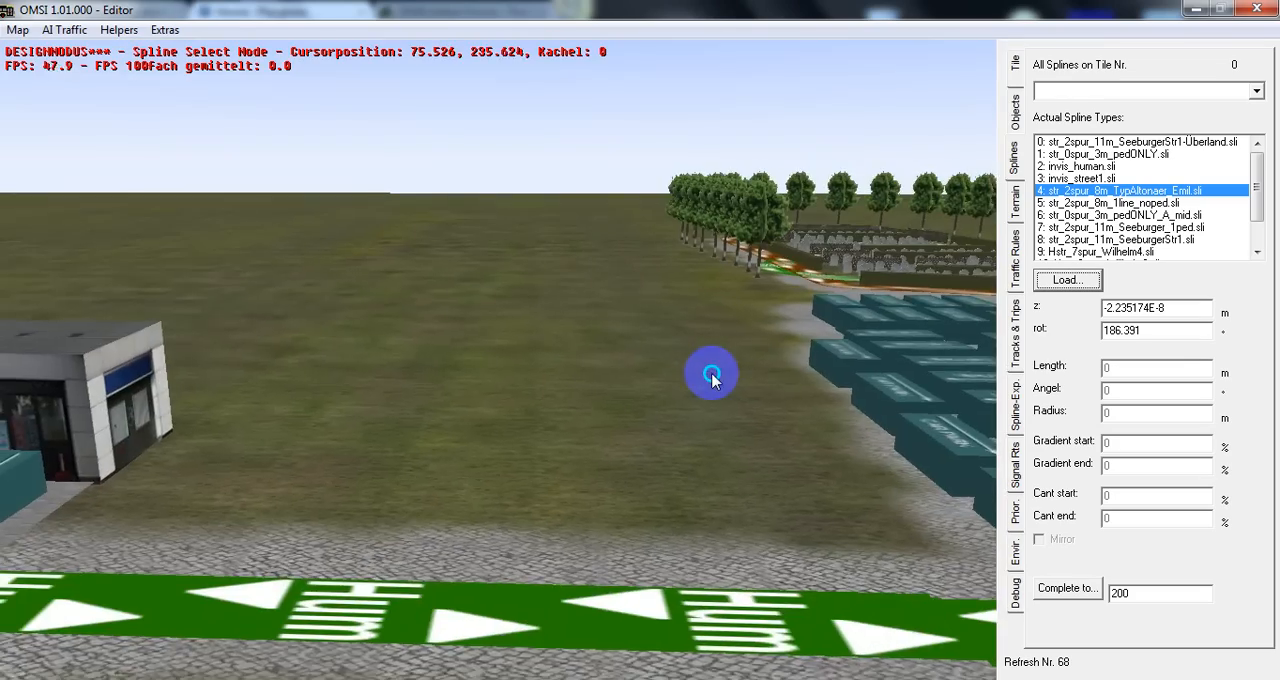
{"action": "middle_click_drag", "start_coordinate": [712, 374], "coordinate": [714, 384]}
{"action": "key", "text": "d"}
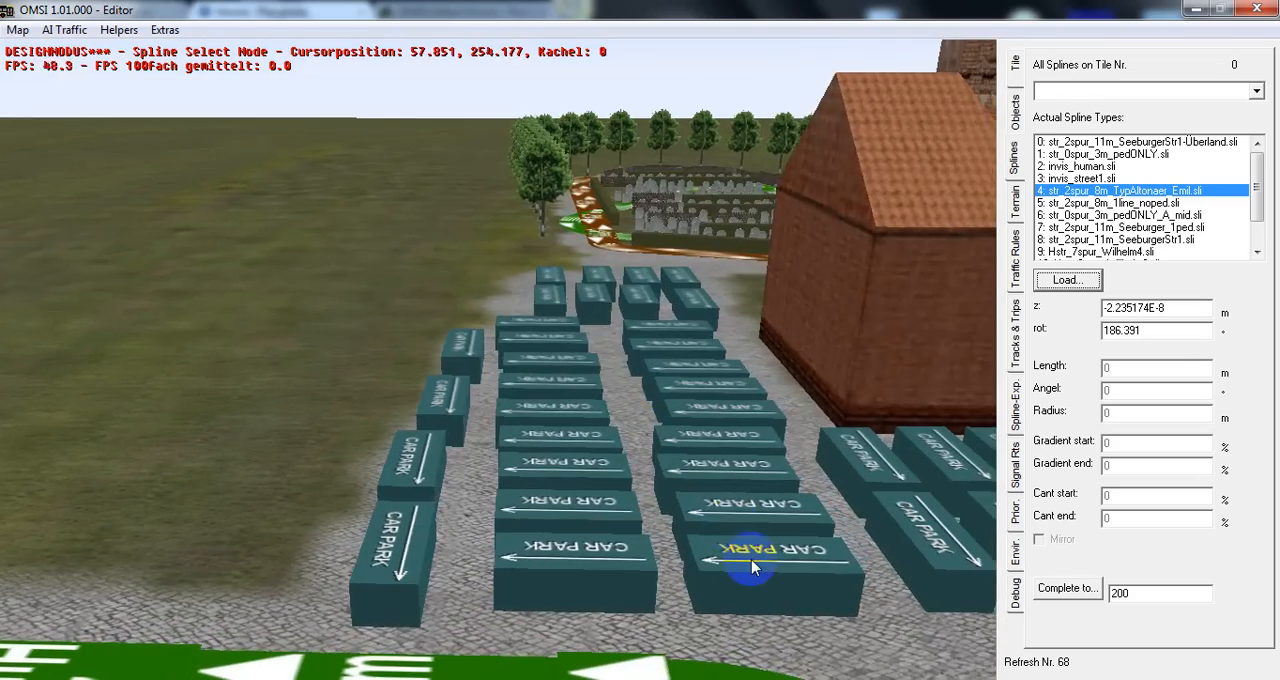
{"action": "key", "text": "s"}
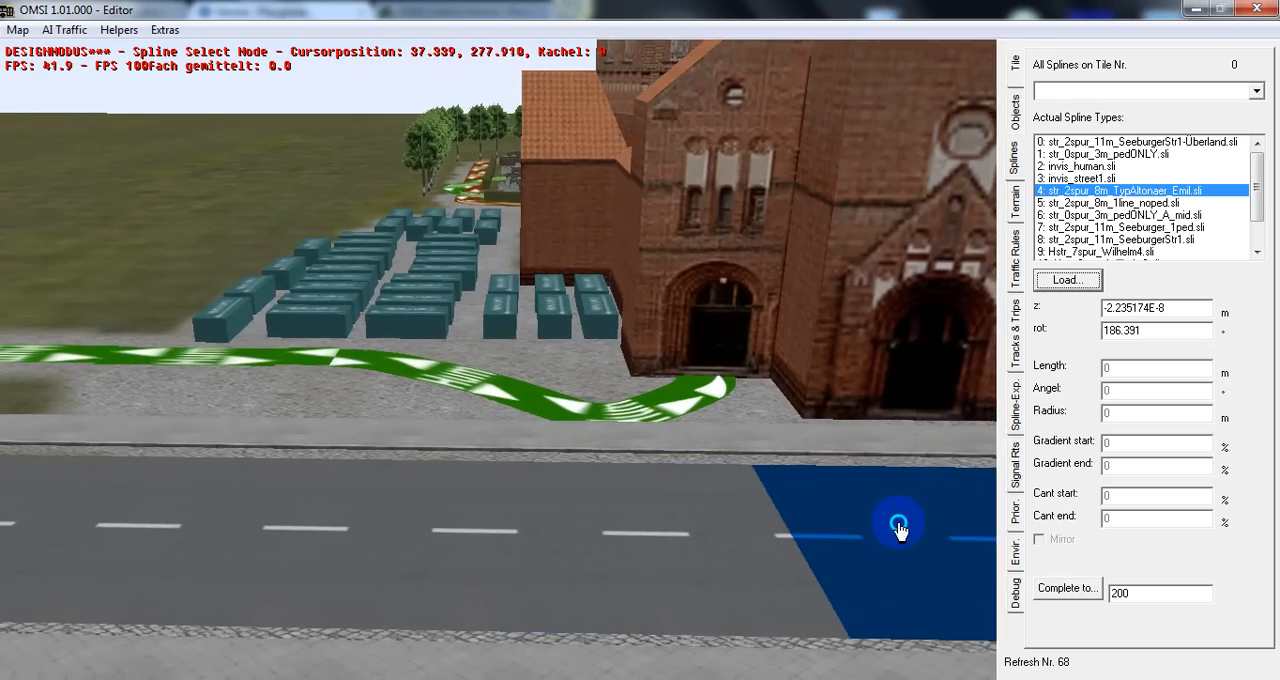
Examine the main road from the church front along its curve and on to the roadside shopping centre
{"action": "key", "text": "s"}
{"action": "middle_click_drag", "start_coordinate": [900, 526], "coordinate": [582, 405]}
{"action": "key", "text": "s"}
{"action": "key", "text": "d"}
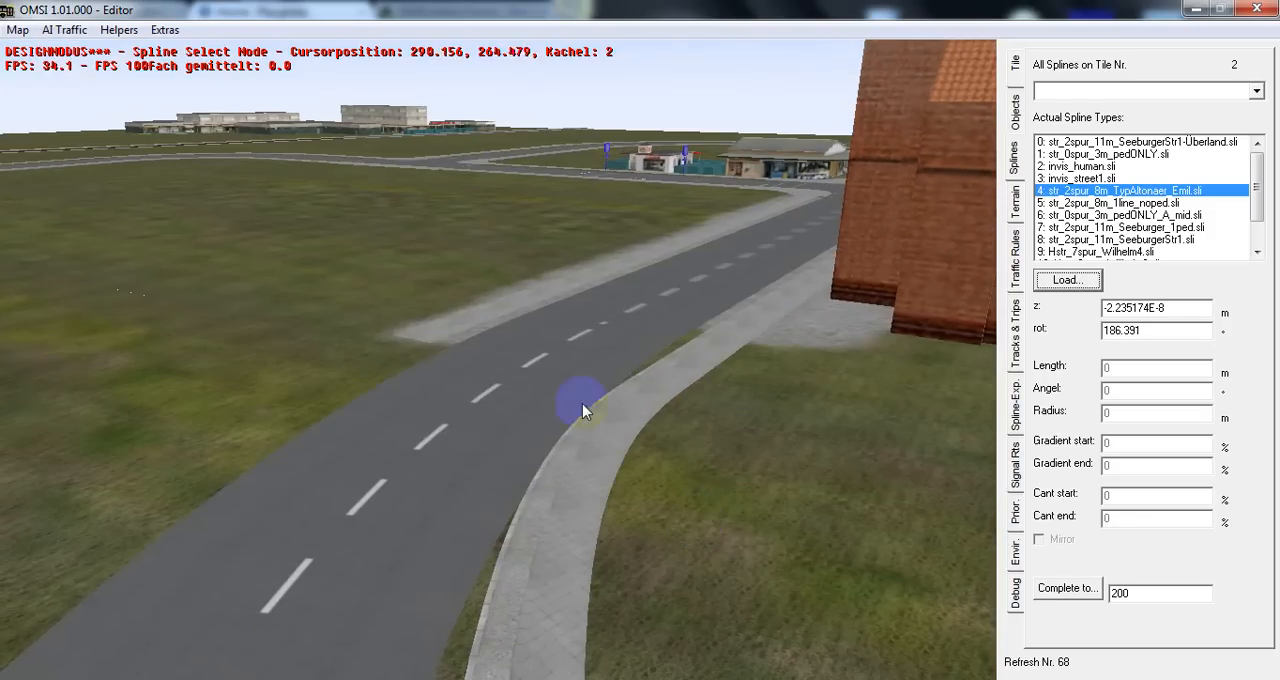
{"action": "middle_click_drag", "start_coordinate": [432, 308], "coordinate": [359, 296]}
{"action": "middle_click_drag", "start_coordinate": [641, 291], "coordinate": [805, 218]}
{"action": "middle_click_drag", "start_coordinate": [439, 129], "coordinate": [139, 275]}
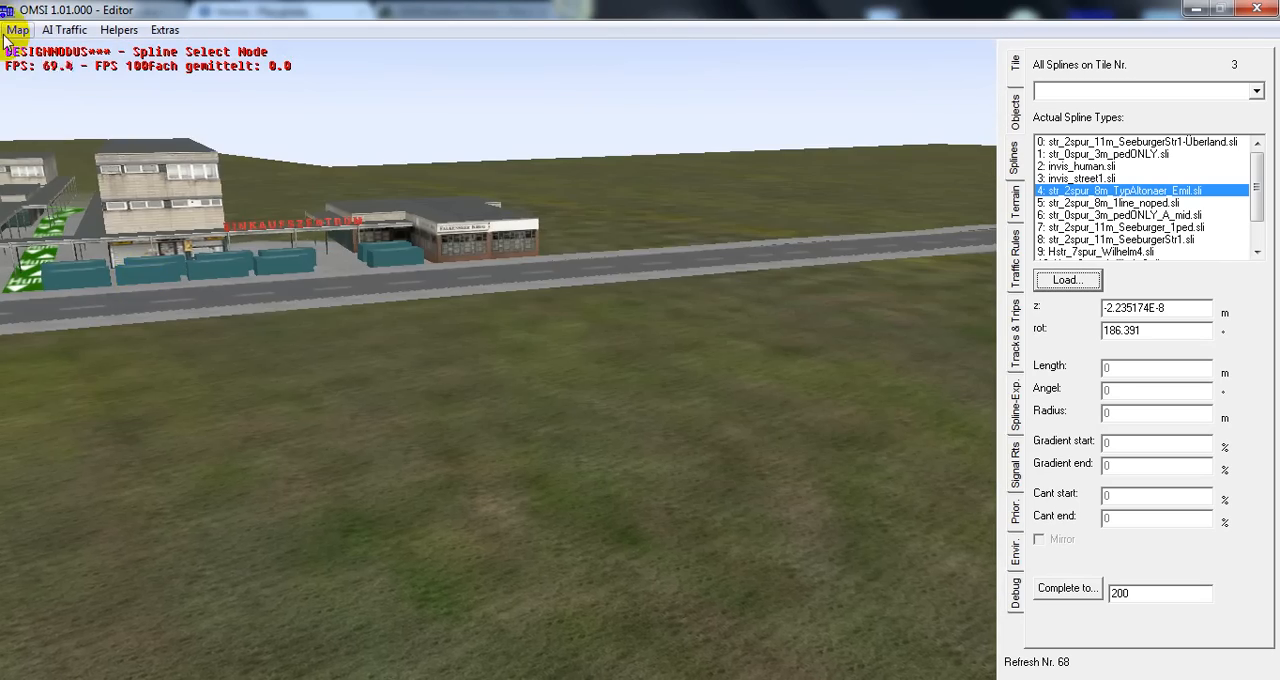